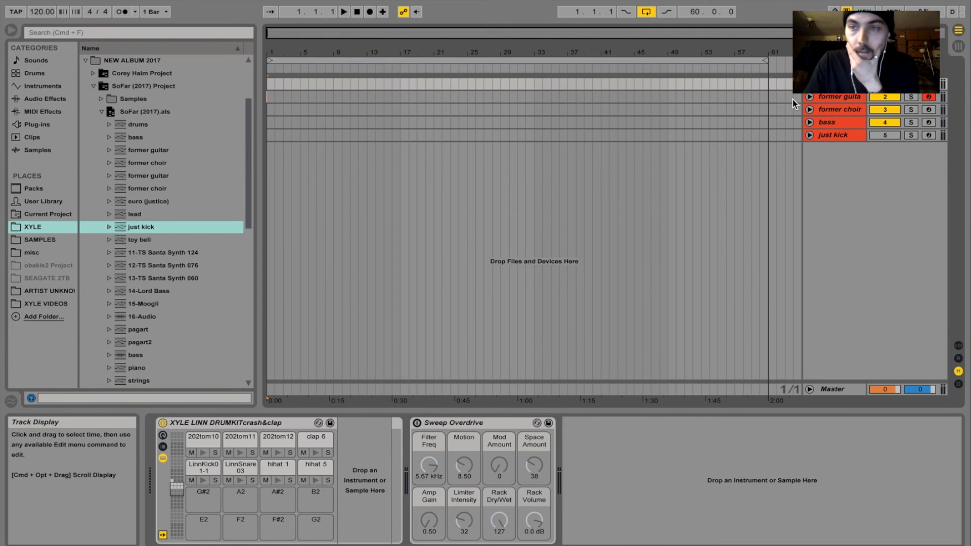
Unfold and fold each track to inspect its automation, then reselect the drum kit track
click(810, 84)
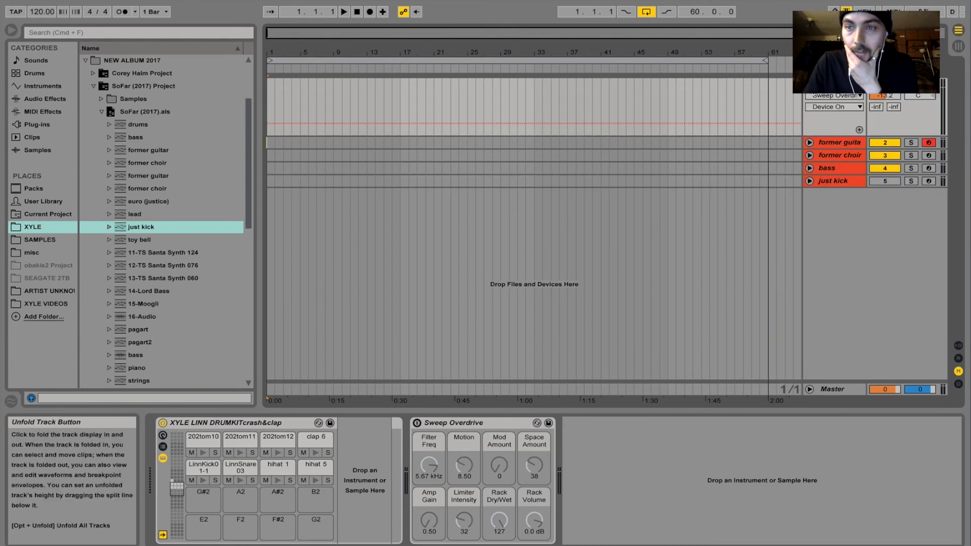
click(810, 84)
click(810, 96)
click(810, 97)
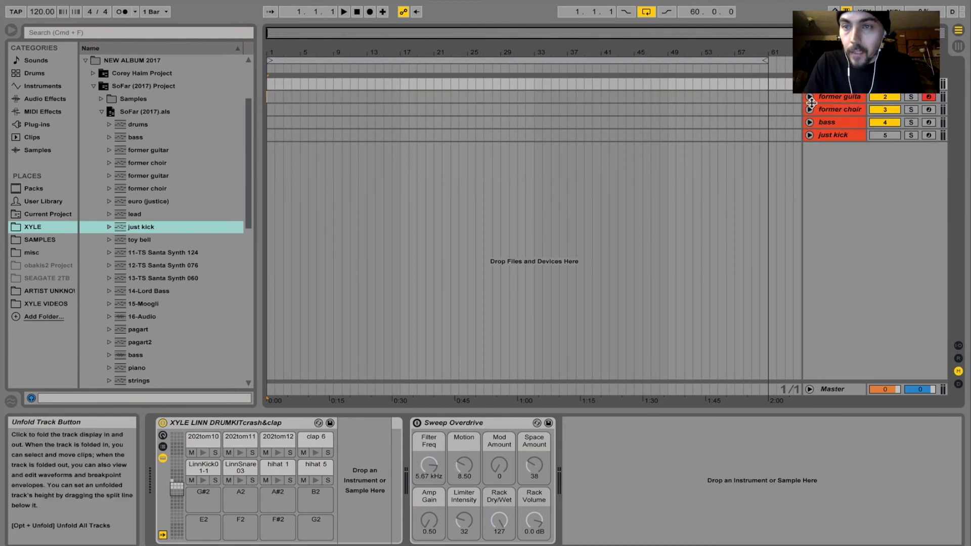
click(810, 109)
click(810, 109)
click(809, 122)
click(809, 122)
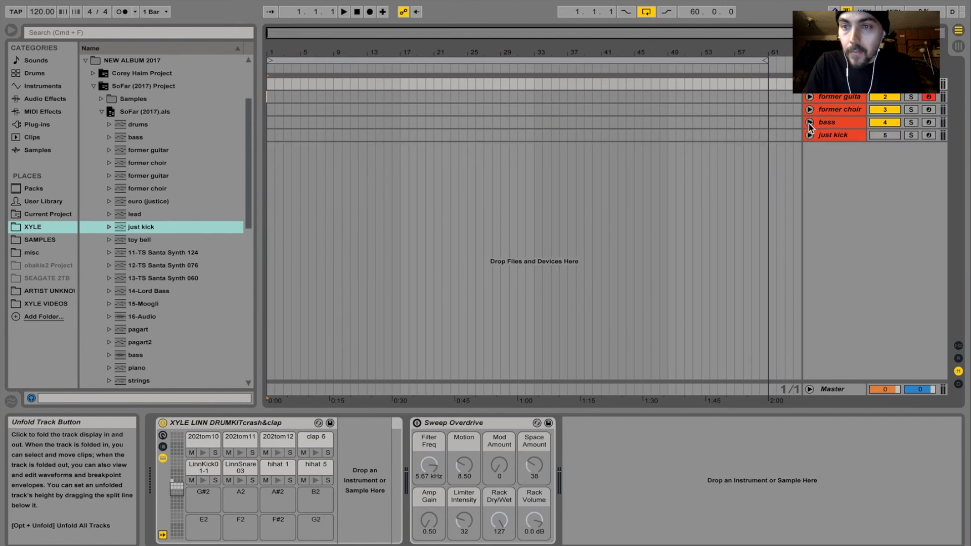
click(809, 135)
click(810, 135)
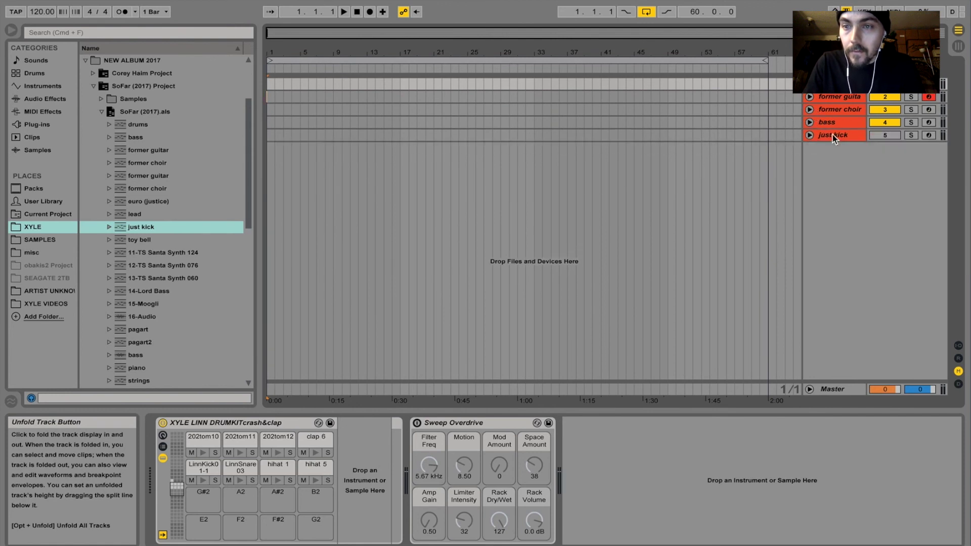
click(835, 134)
click(850, 84)
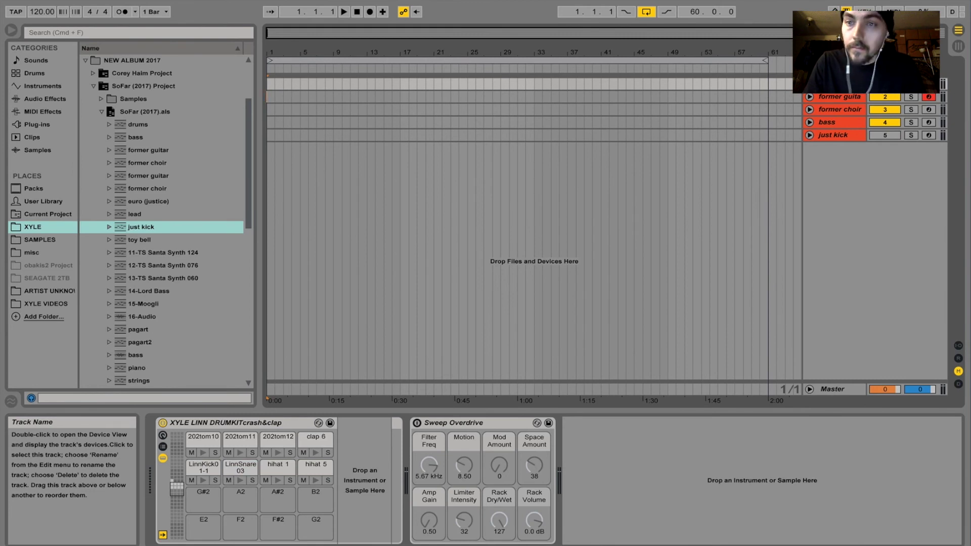
In Session View, create an empty MIDI clip in drums slot 3 with a 1/4 note grid
key(Tab)
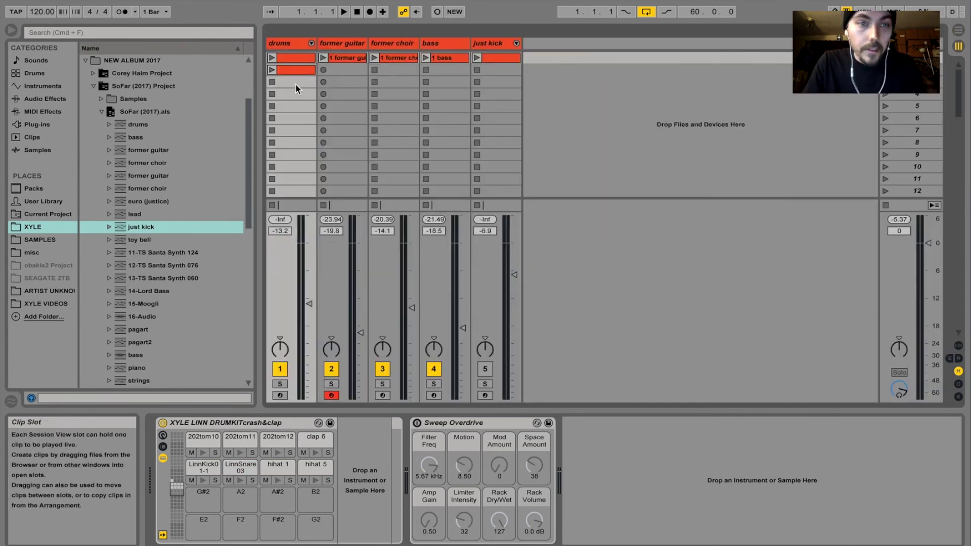
click(283, 44)
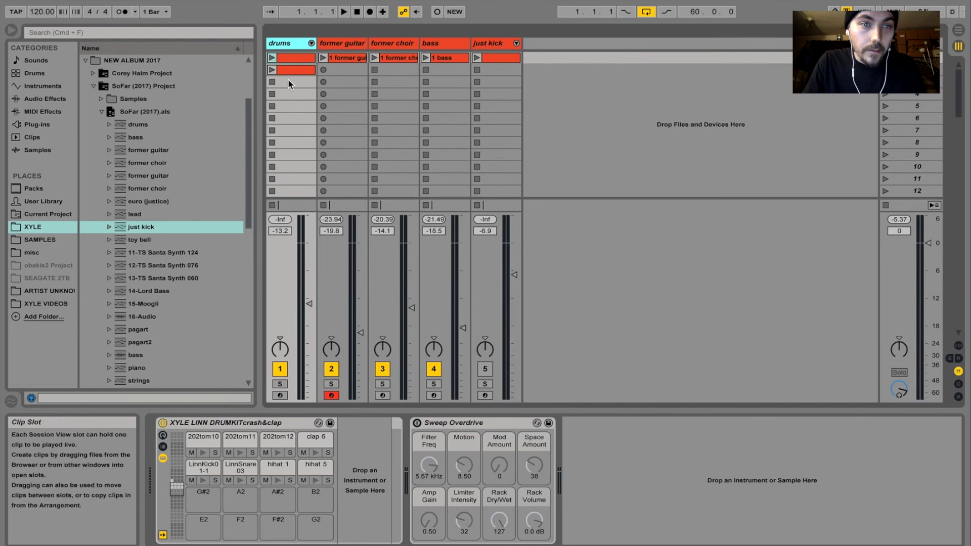
double_click(289, 81)
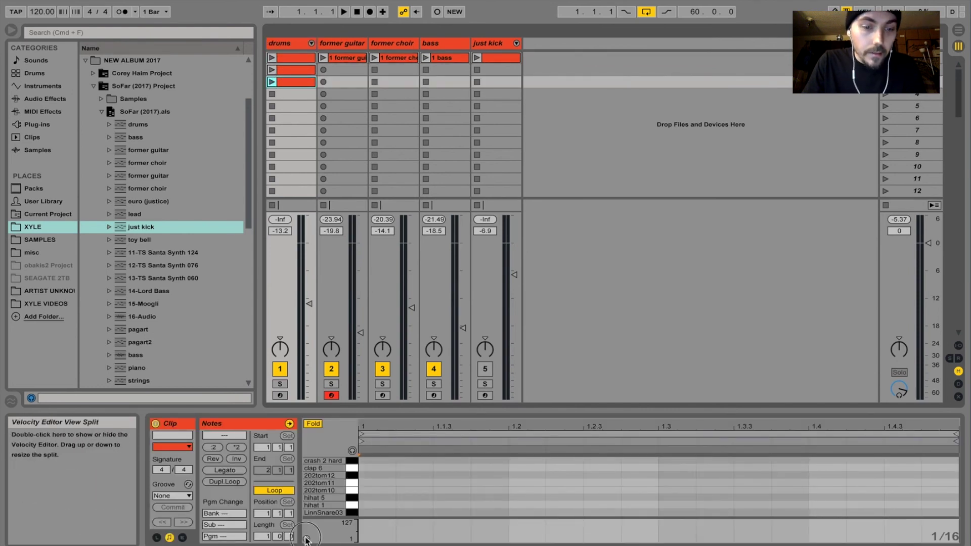
click(425, 516)
right_click(425, 517)
click(448, 451)
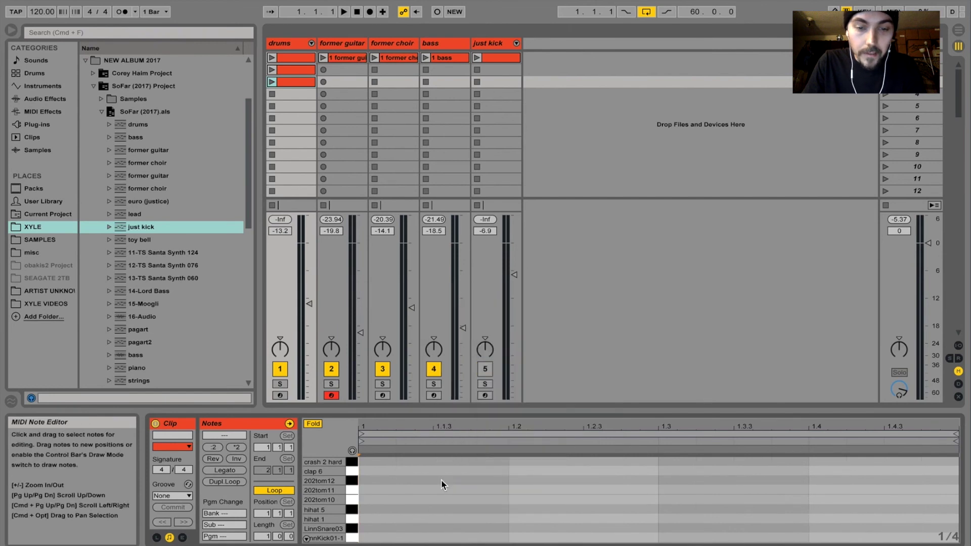
Draw LinnKick01-1 kicks on beats 1 and 3 and LinnSnare03 snares on beats 2 and 4
key(b)
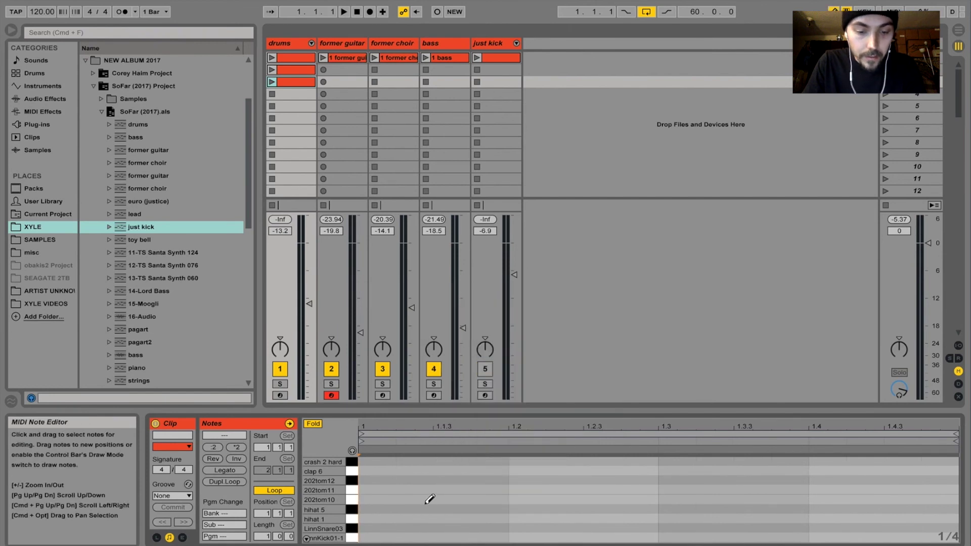
click(419, 536)
click(670, 536)
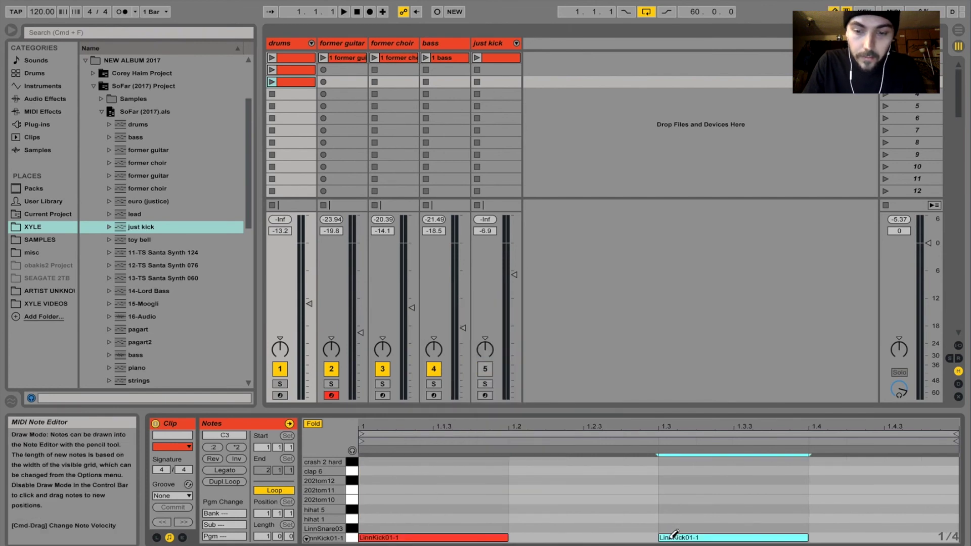
click(645, 528)
click(819, 528)
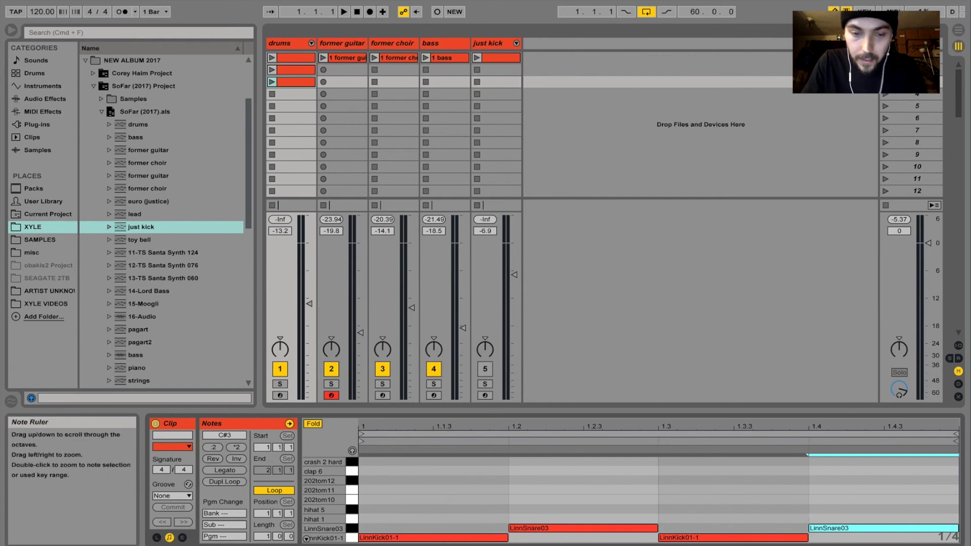
drag(353, 476, 374, 477)
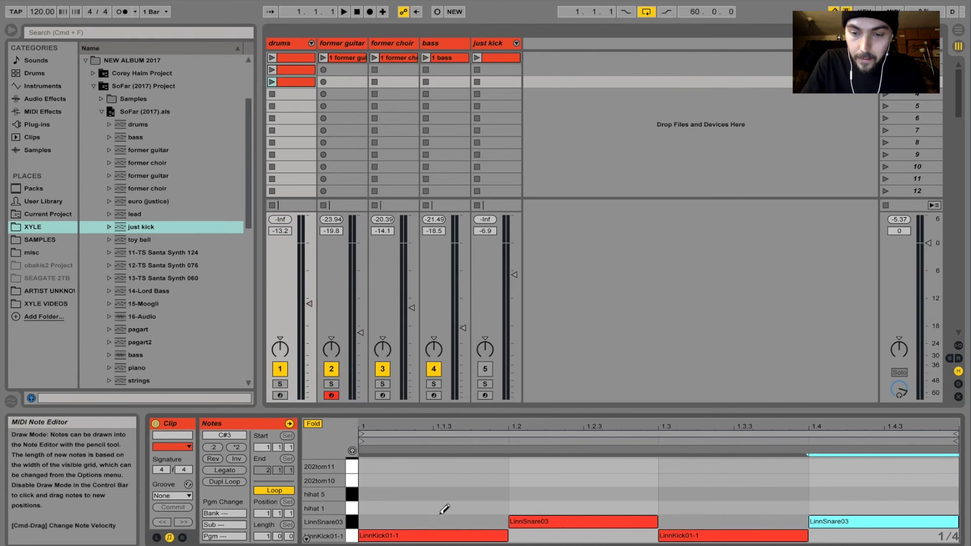
click(293, 82)
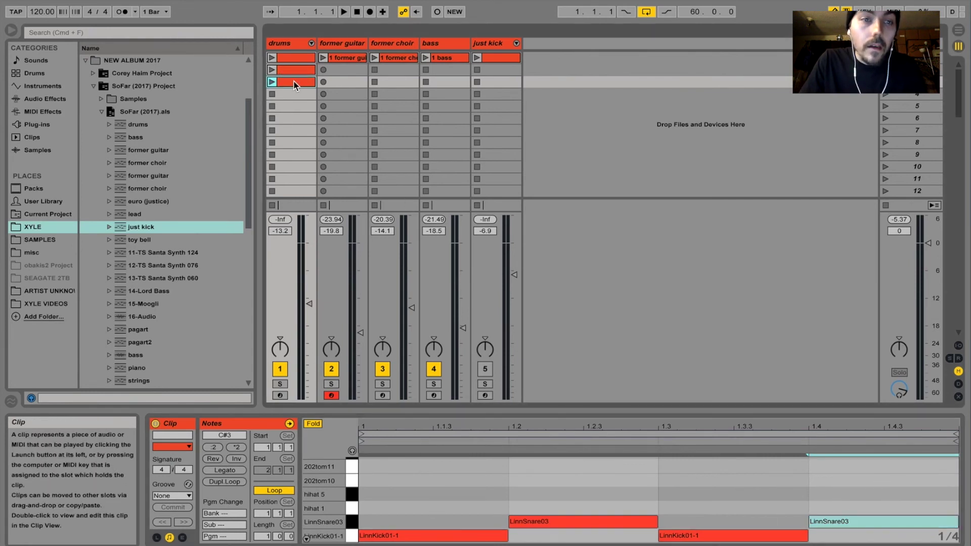
Launch the drums clip and draw sixteenth-note hihat 1 hits across the bar on a 1/16 grid
click(273, 84)
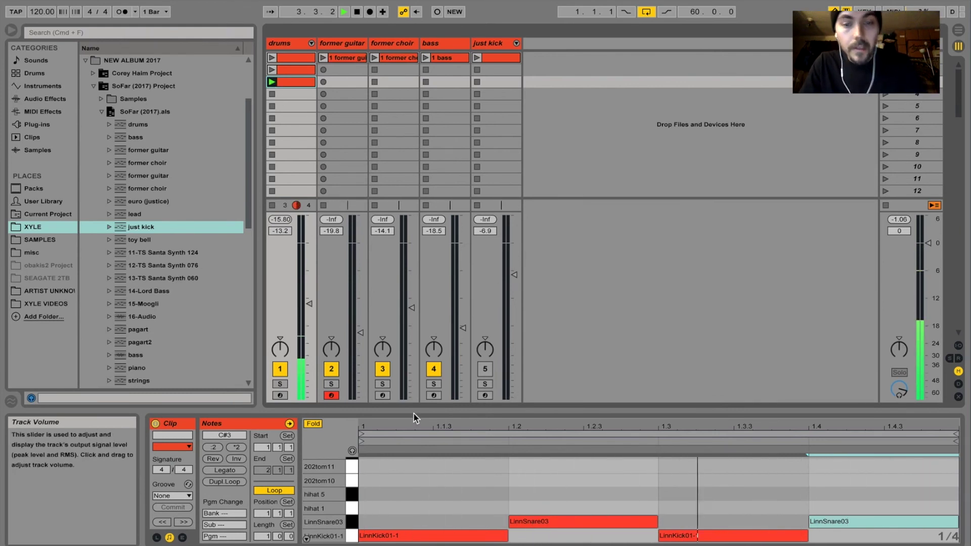
right_click(445, 477)
click(493, 435)
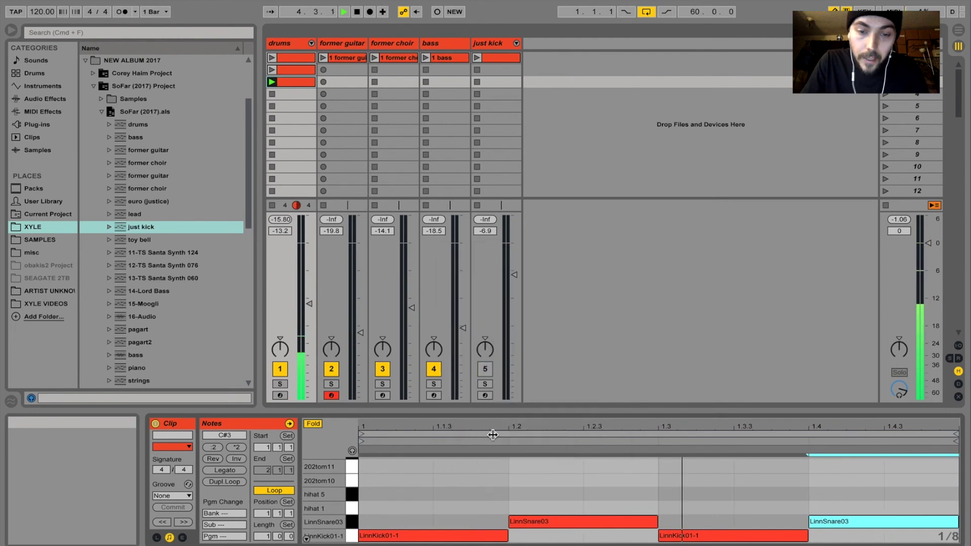
right_click(423, 481)
click(503, 445)
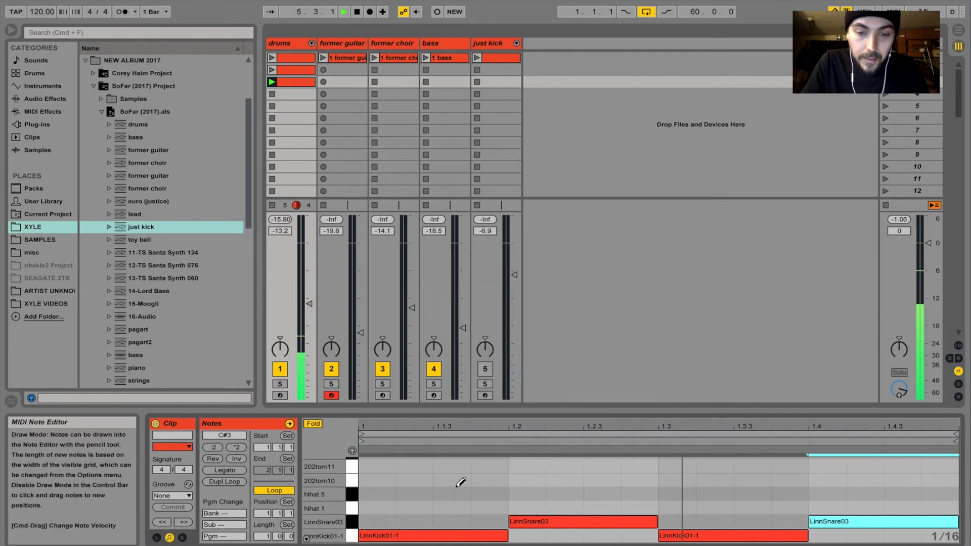
drag(377, 509, 956, 508)
Lower the hihat 1 velocities to about 41 in the velocity lane
click(306, 538)
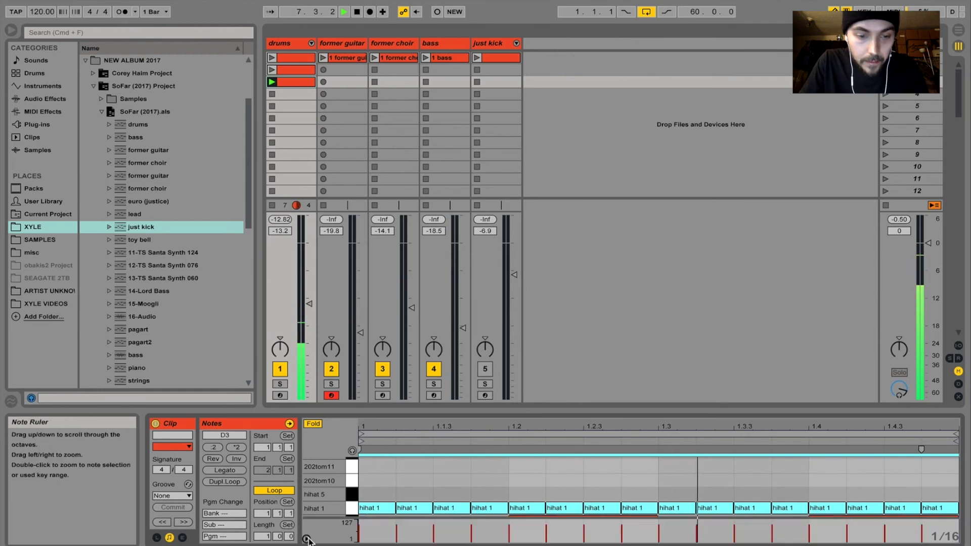
click(397, 526)
drag(397, 527, 397, 536)
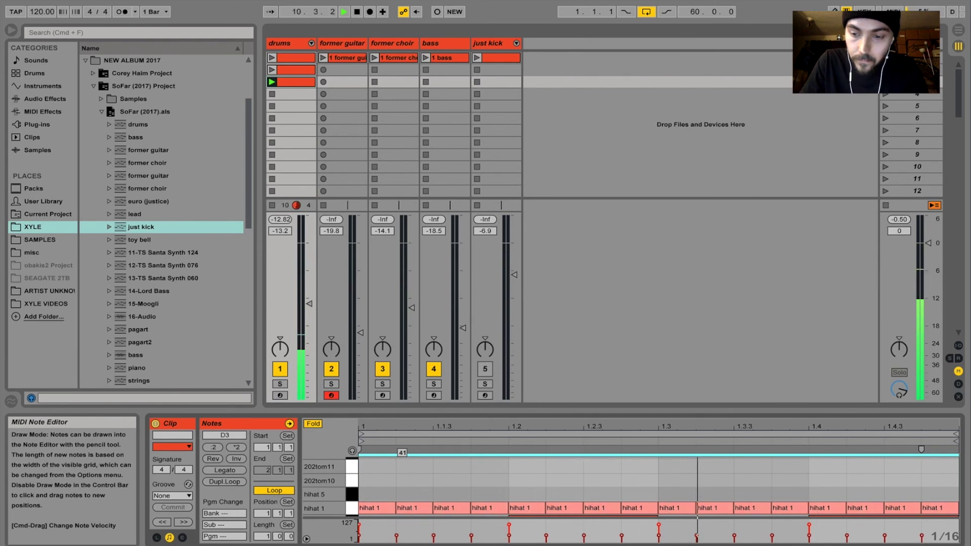
key(super+a)
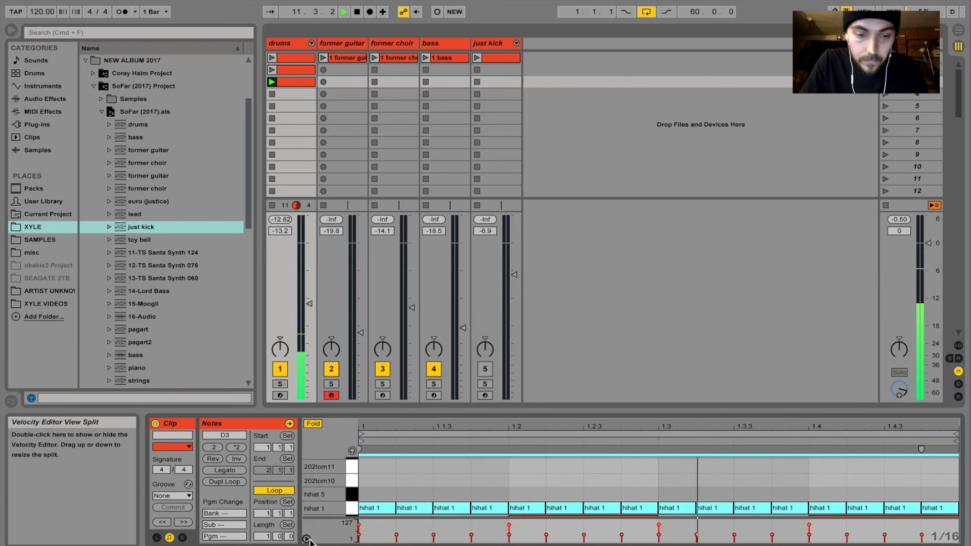
double_click(307, 539)
click(437, 488)
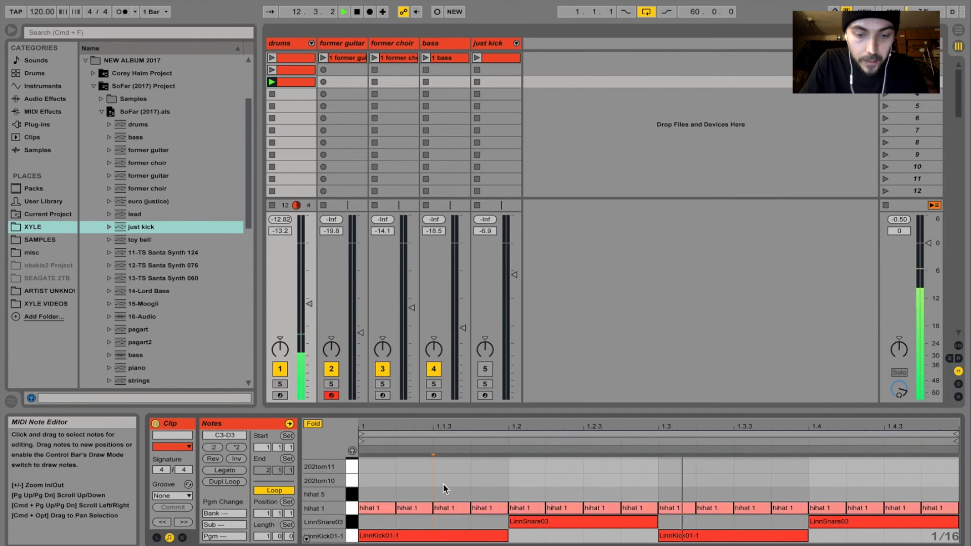
click(287, 82)
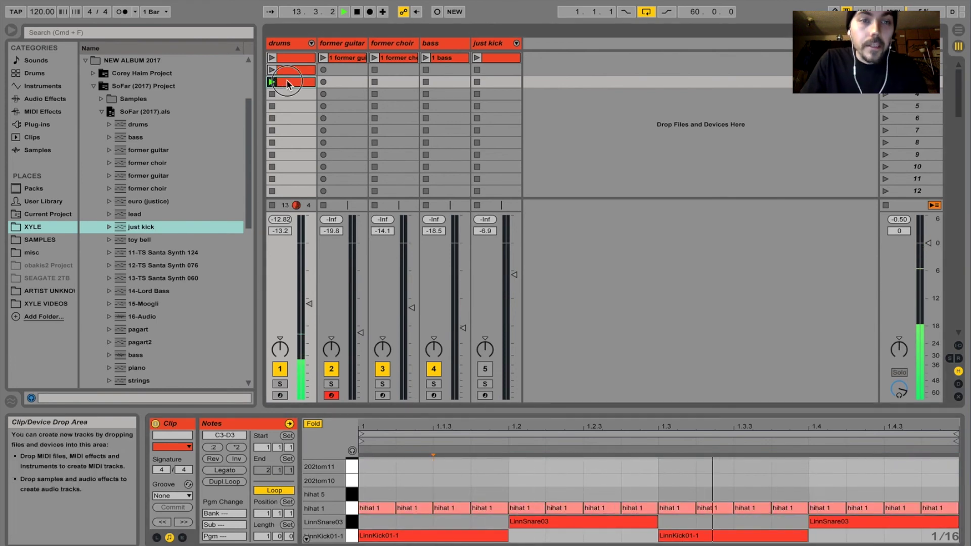
In Arrangement View, select bars 1 to 61 on the drums track and play the arrangement
key(Tab)
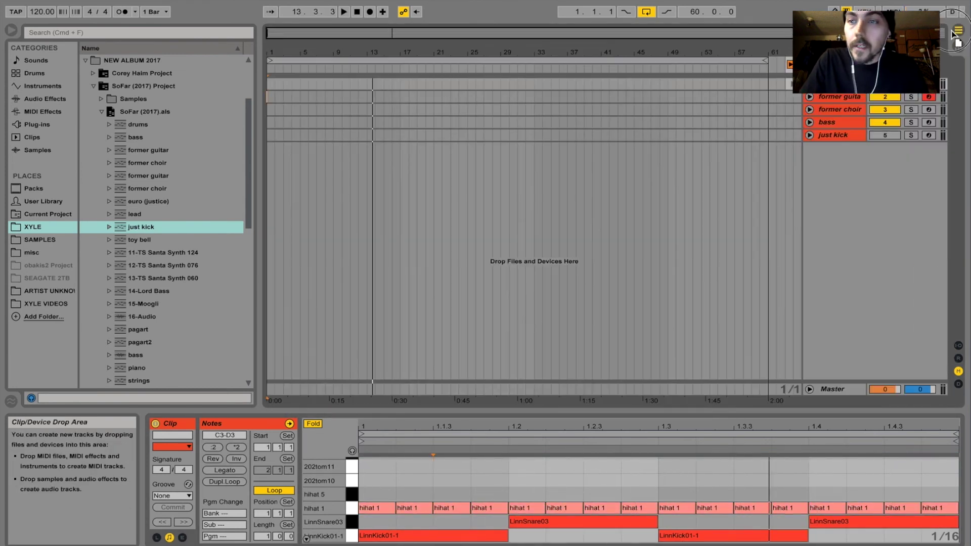
click(544, 61)
click(433, 85)
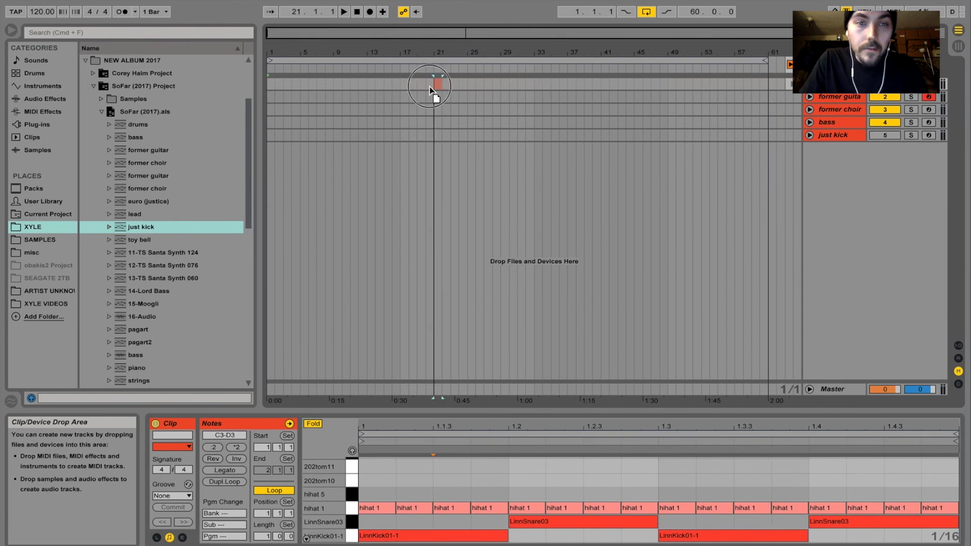
click(271, 85)
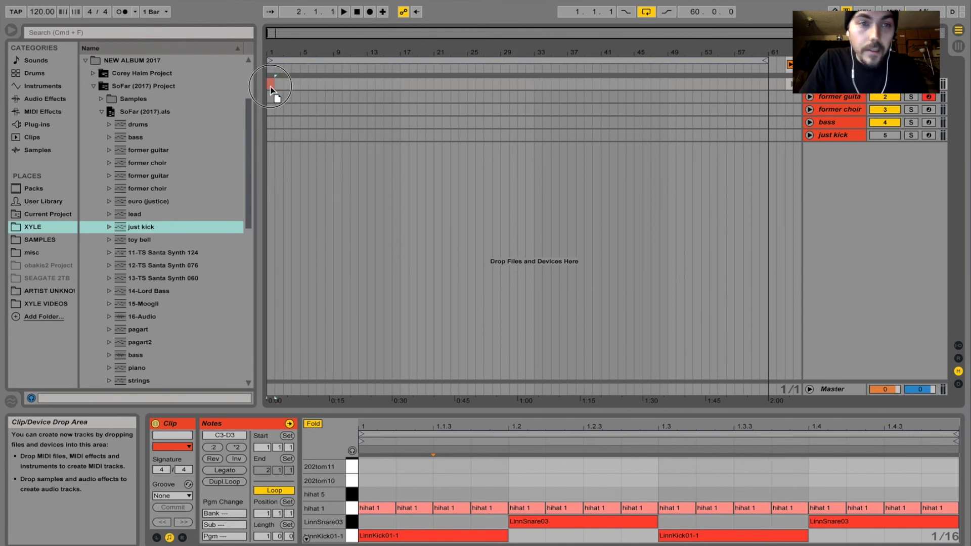
drag(271, 85, 769, 81)
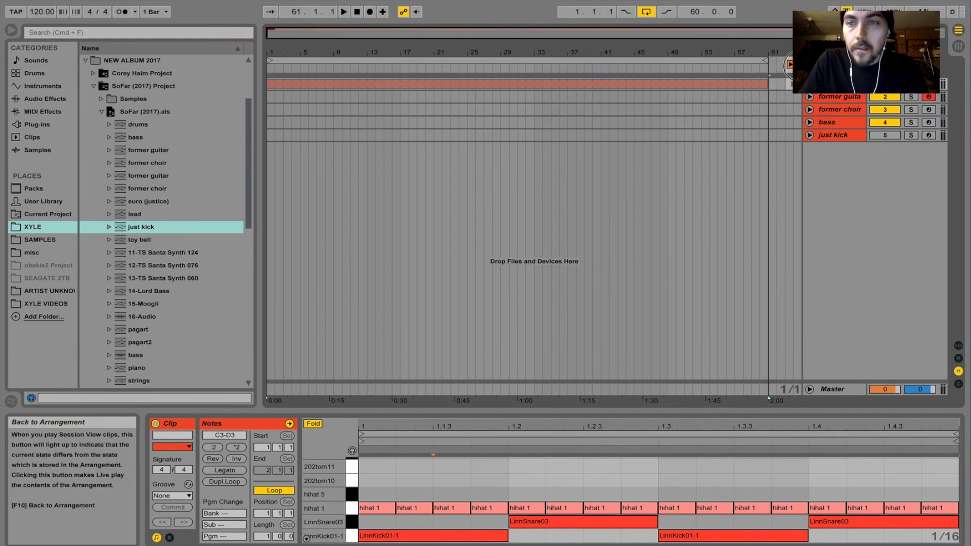
click(790, 64)
click(612, 72)
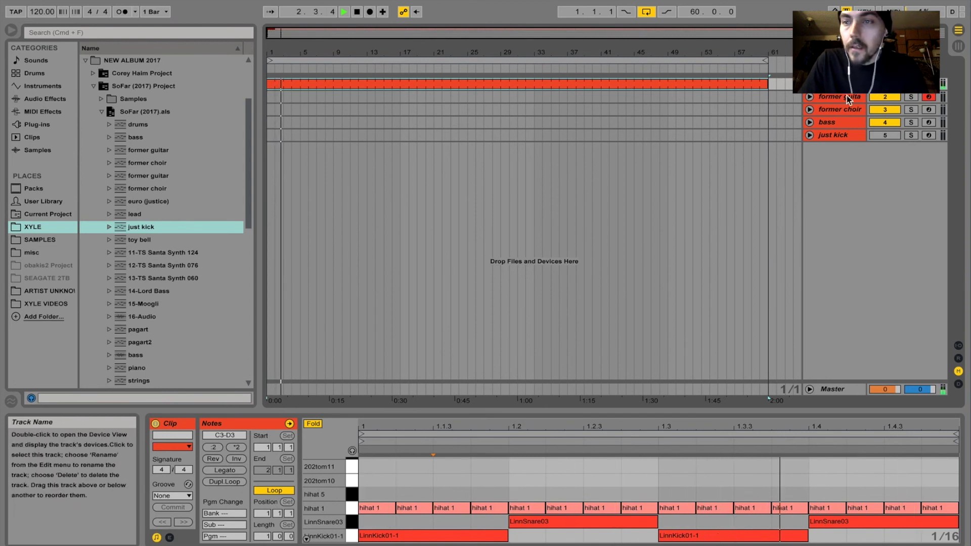
key(space)
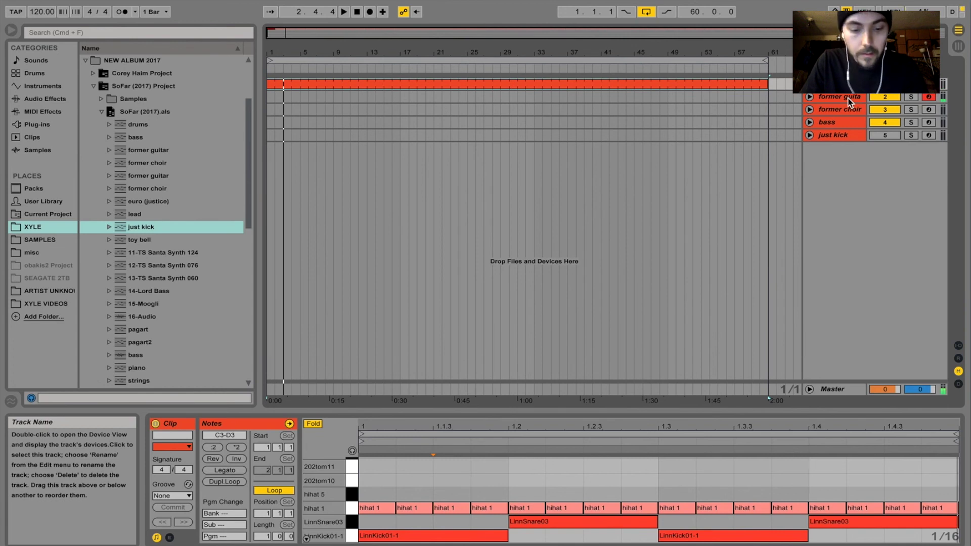
click(929, 110)
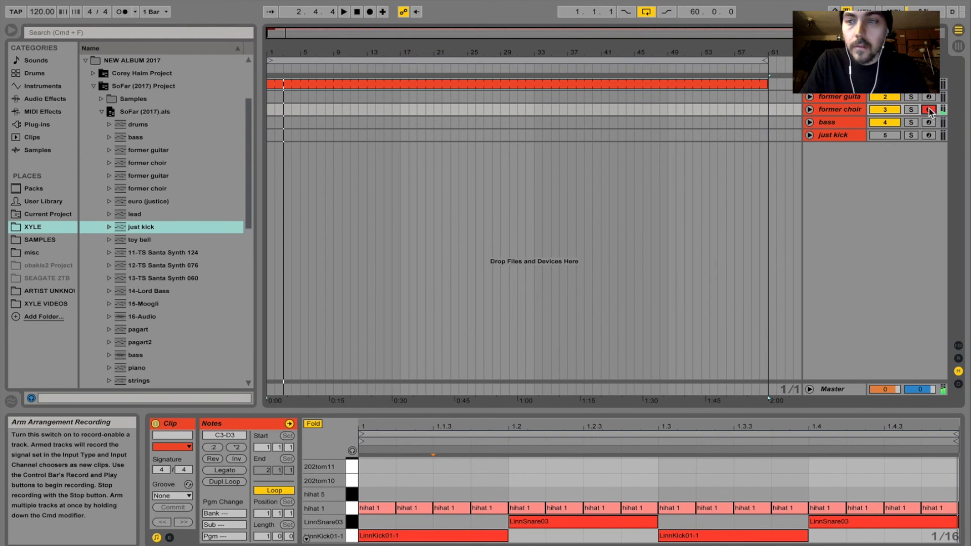
click(929, 122)
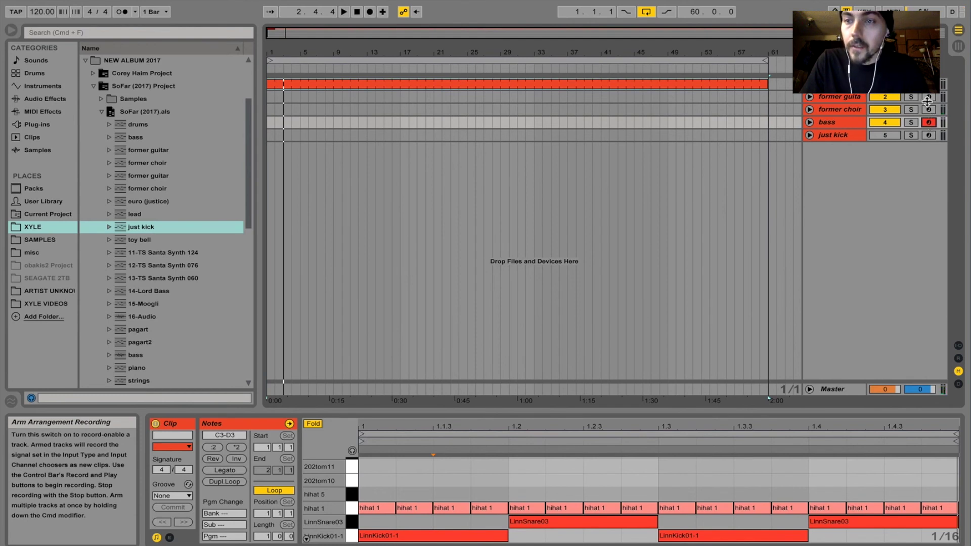
click(928, 97)
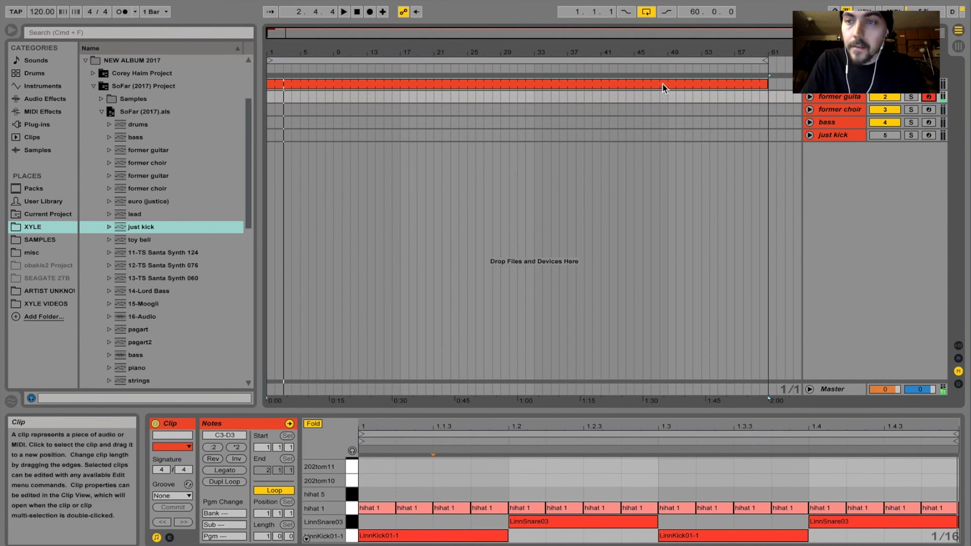
key(space)
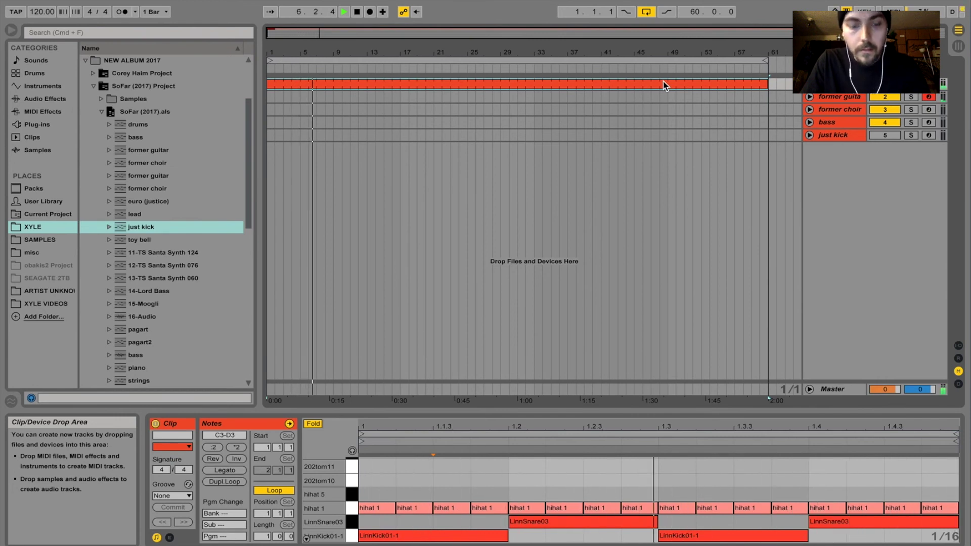
Record a former guitar MIDI take into the arrangement starting from 1.1.1
click(357, 15)
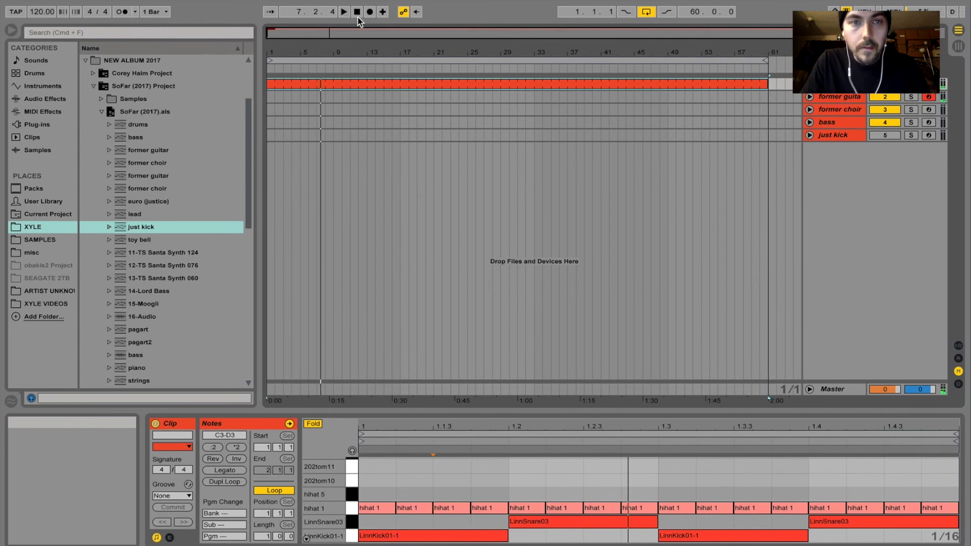
click(357, 18)
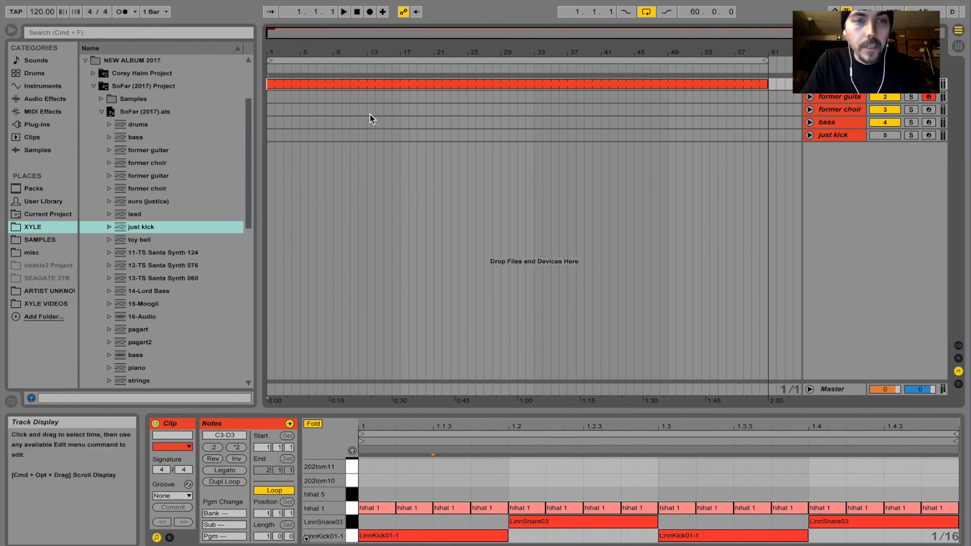
click(371, 14)
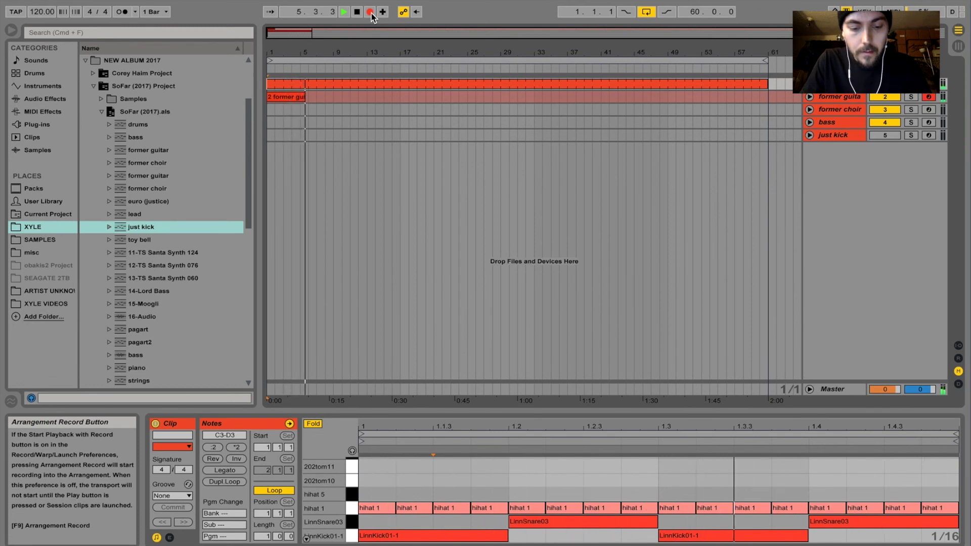
click(357, 12)
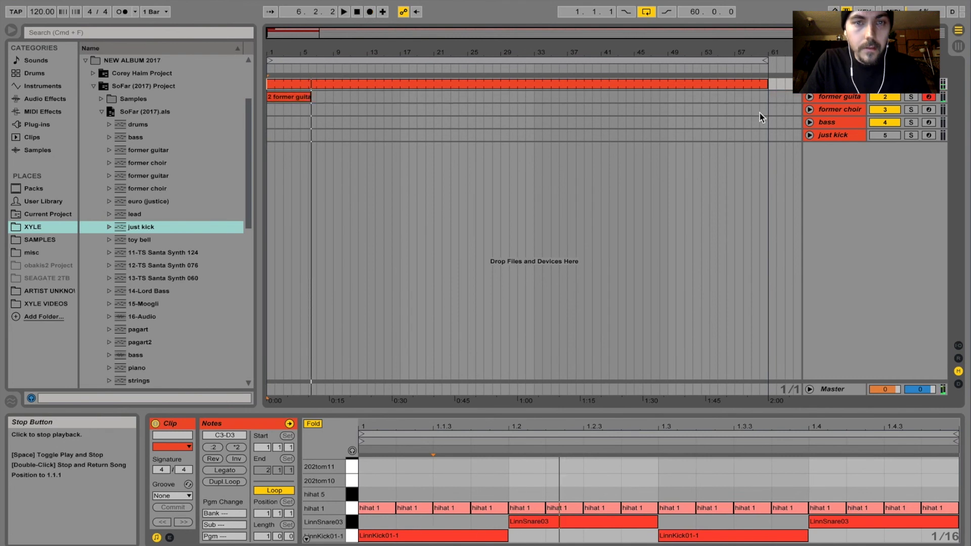
Unfold the former guitar track, select the recorded clip, and shorten its end
right_click(530, 107)
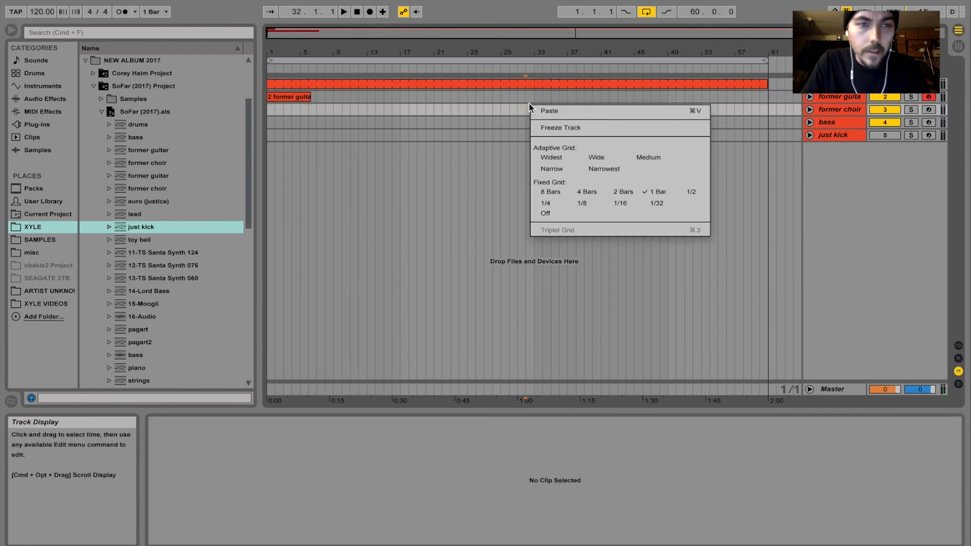
click(445, 107)
click(810, 96)
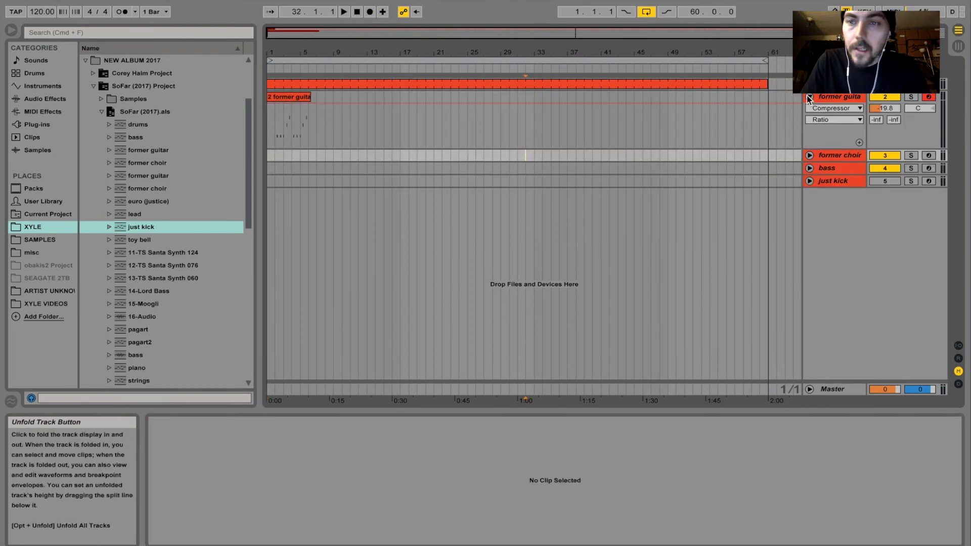
click(290, 99)
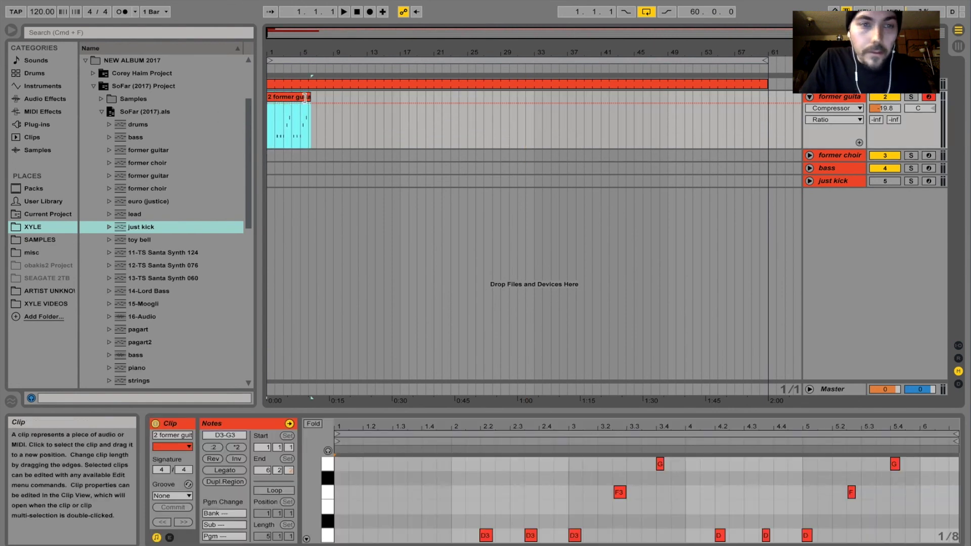
drag(308, 97, 300, 99)
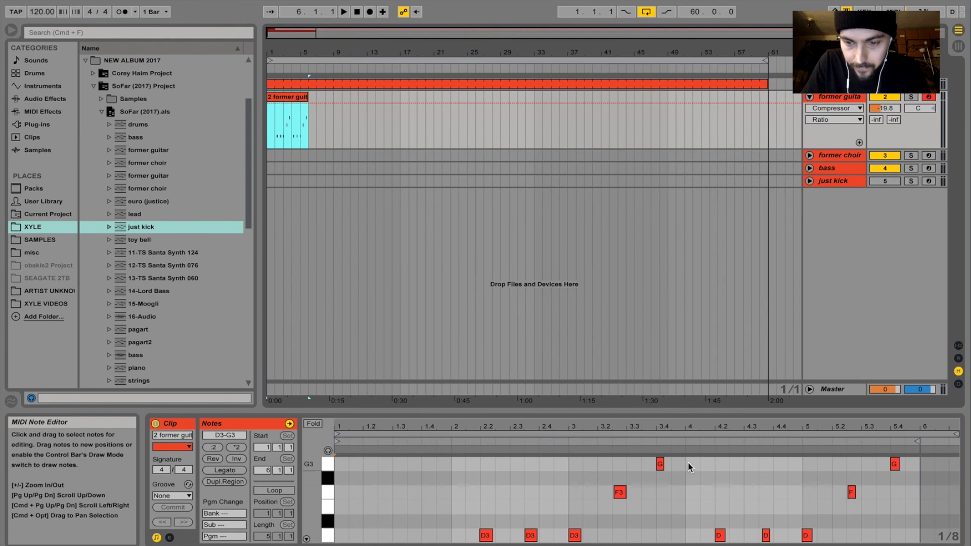
Delete notes after beat 4, pull clip and loop end to bar 4, start later
drag(688, 462, 906, 538)
key(Delete)
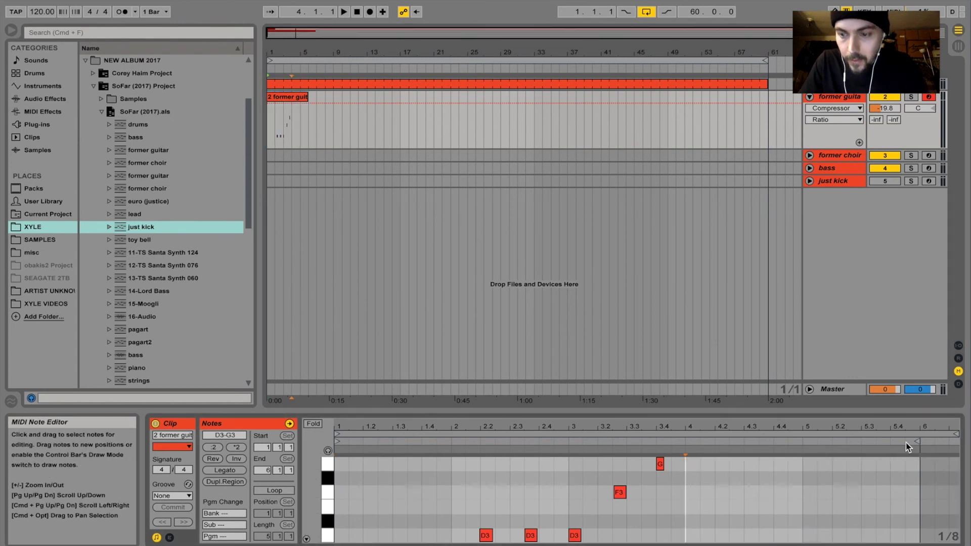
mouse_move(916, 441)
mouse_down()
mouse_move(664, 443)
mouse_move(682, 445)
mouse_up()
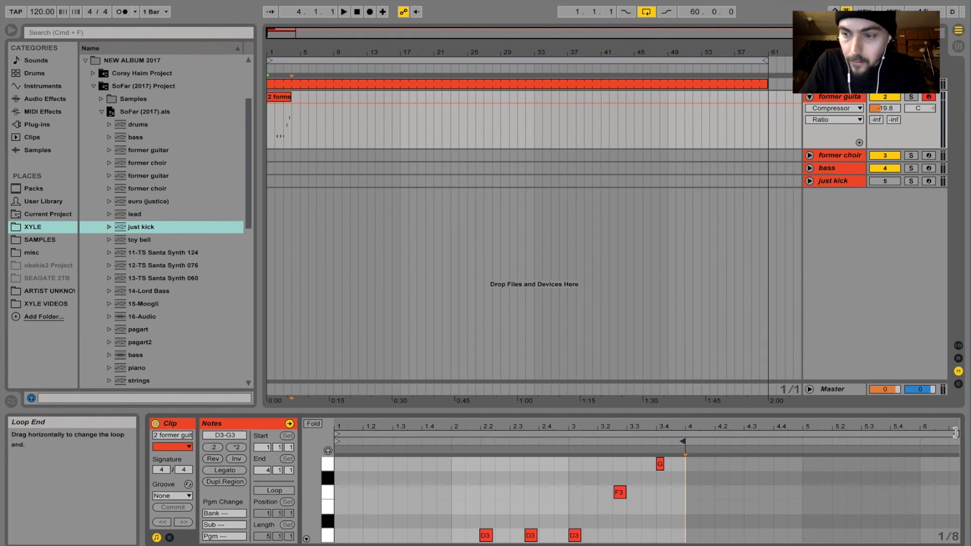
drag(955, 434, 686, 449)
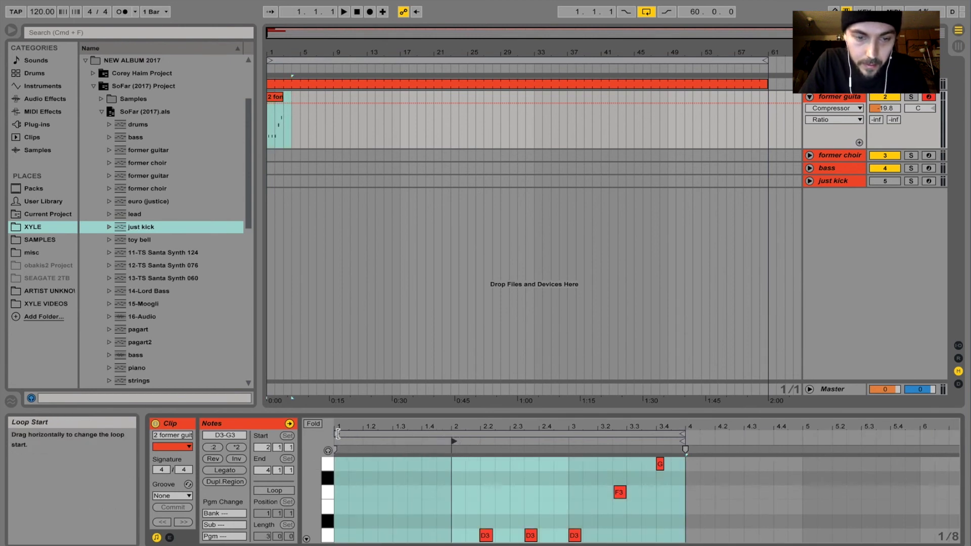
drag(340, 434, 418, 435)
click(502, 471)
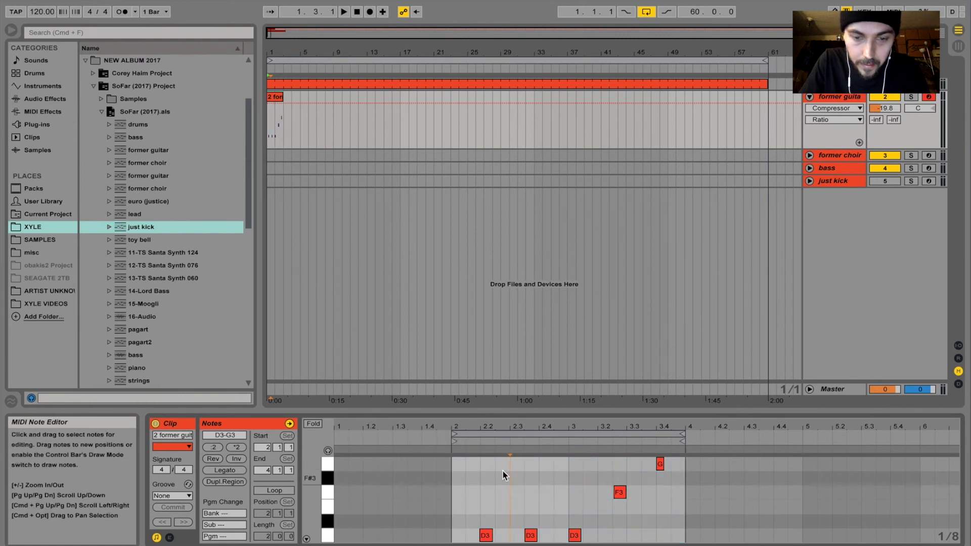
Change the note grid size in the guitar clip editor's options
right_click(504, 472)
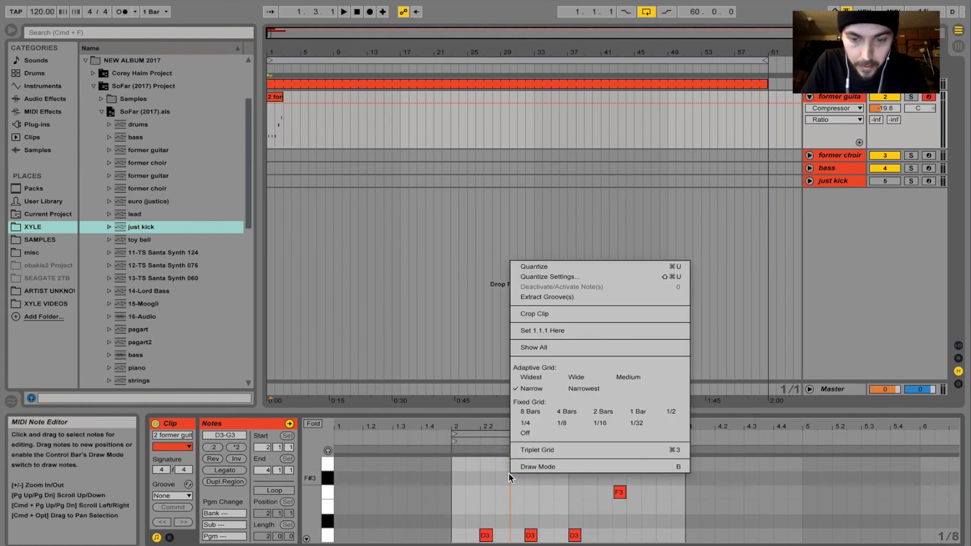
right_click(484, 486)
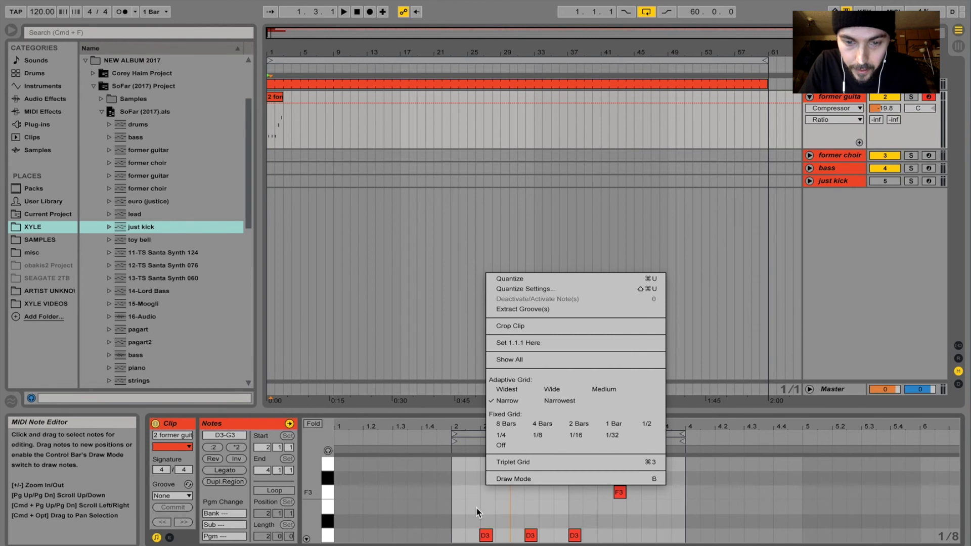
right_click(512, 502)
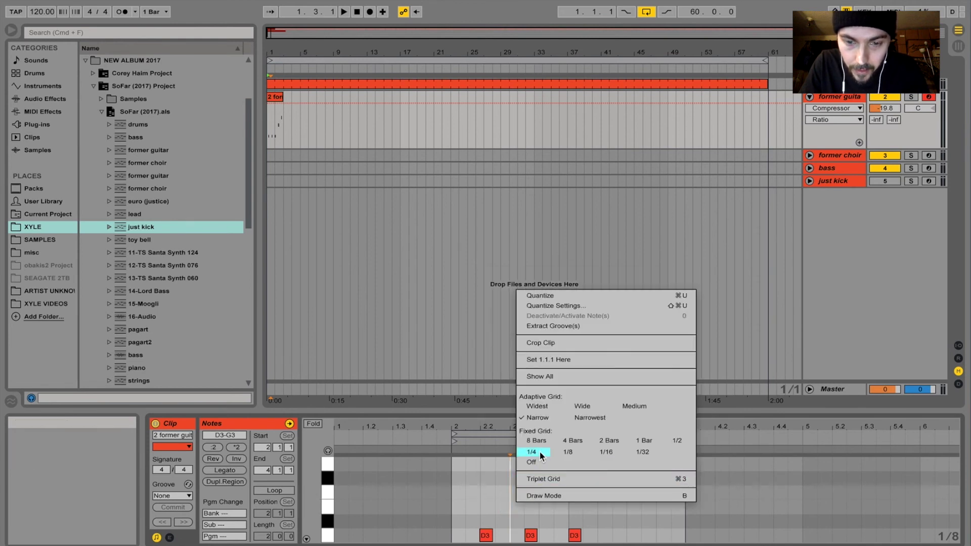
click(557, 454)
right_click(546, 482)
click(526, 493)
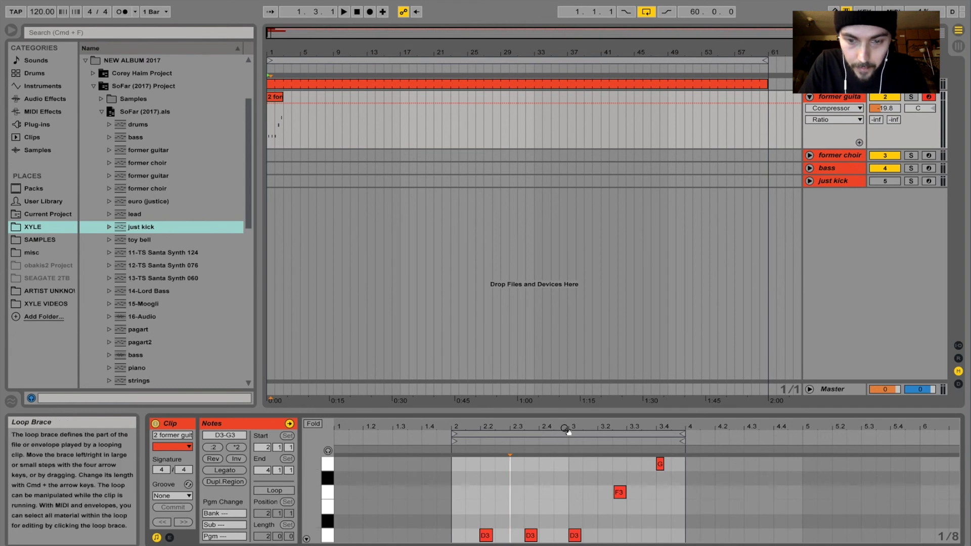
Zoom in on the D3, F3 and G3 phrase and play it back
drag(568, 427, 488, 479)
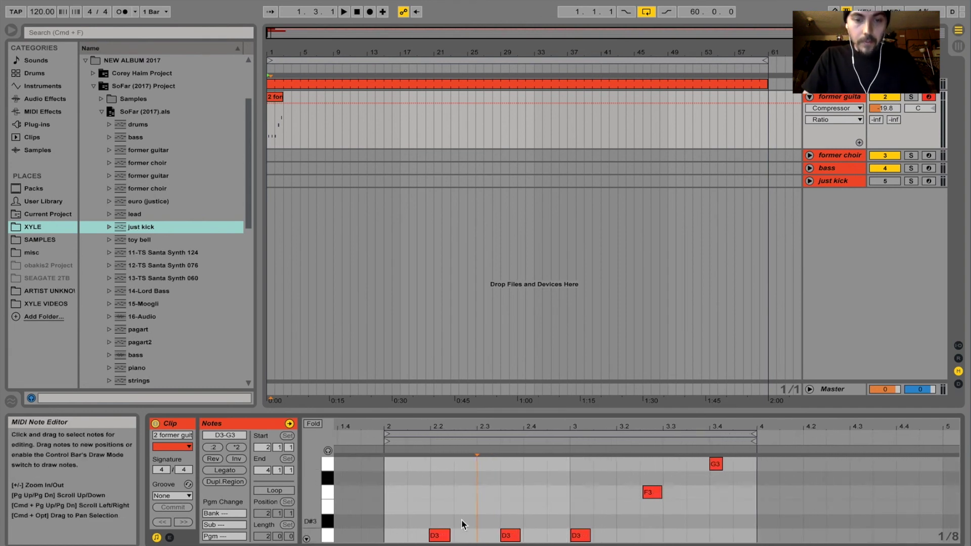
key(b)
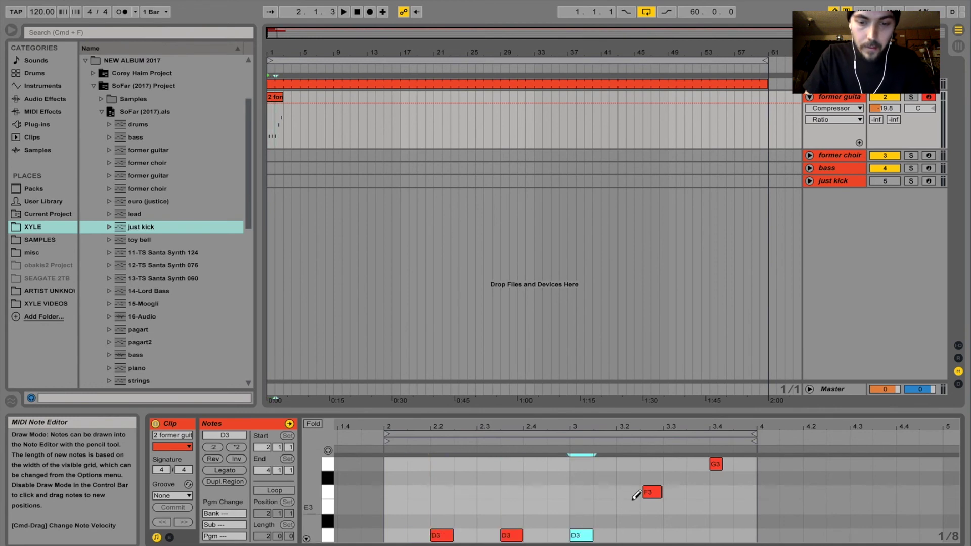
click(655, 491)
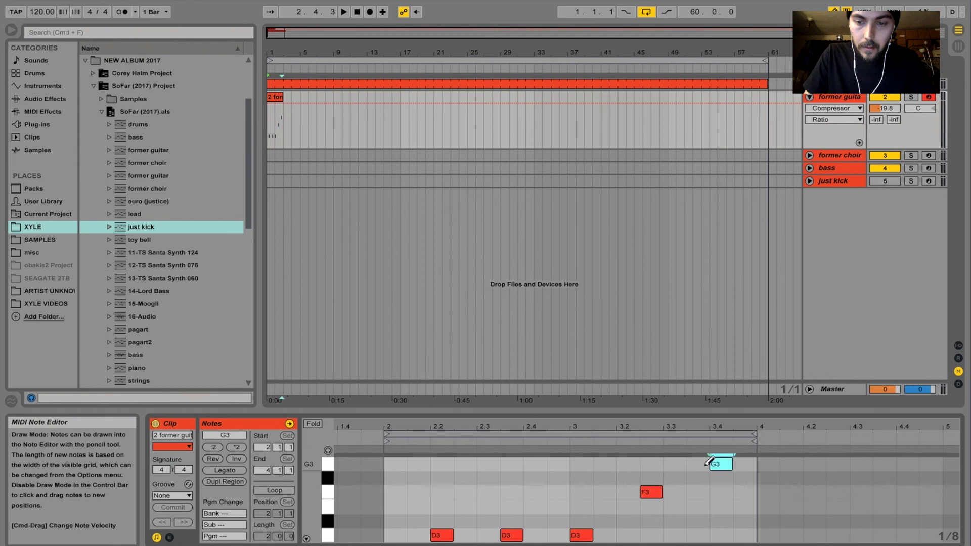
key(space)
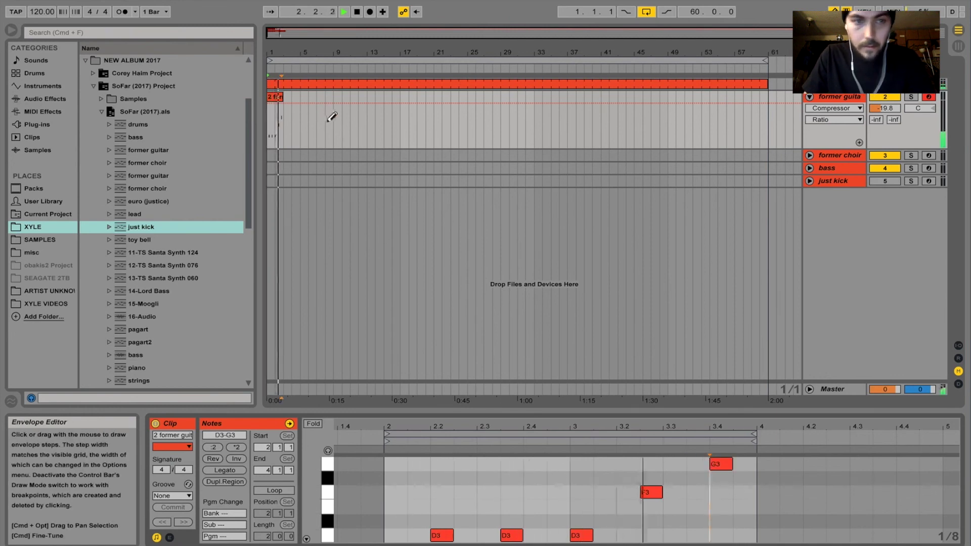
click(276, 99)
key(space)
Consolidate the 2 former guitar clip, enable Loop, and stretch it to bar 61
right_click(277, 99)
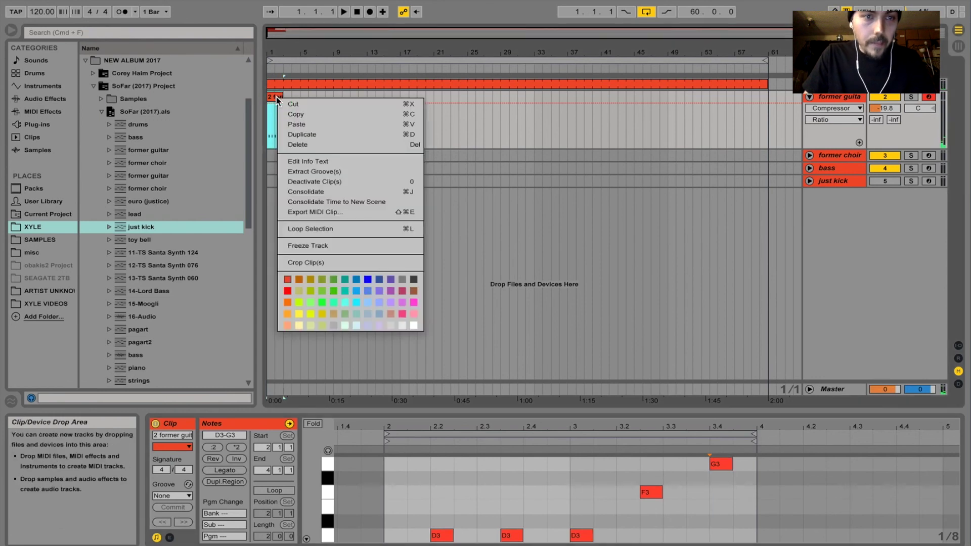
click(313, 191)
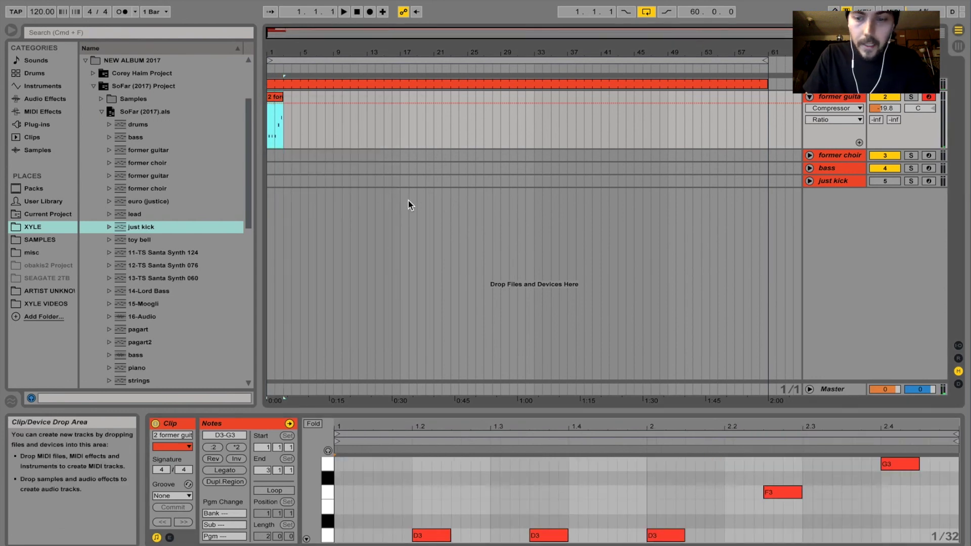
click(274, 491)
drag(280, 93, 765, 97)
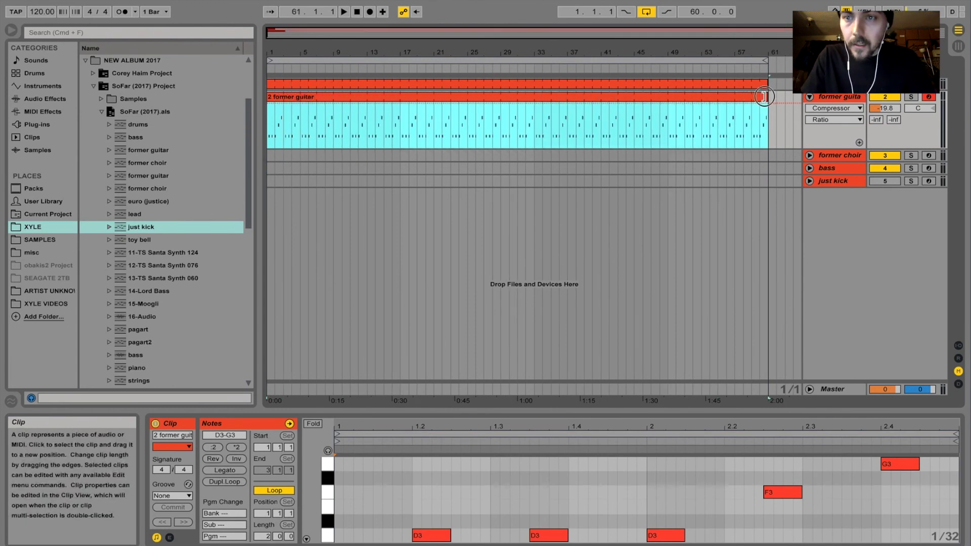
click(594, 91)
key(space)
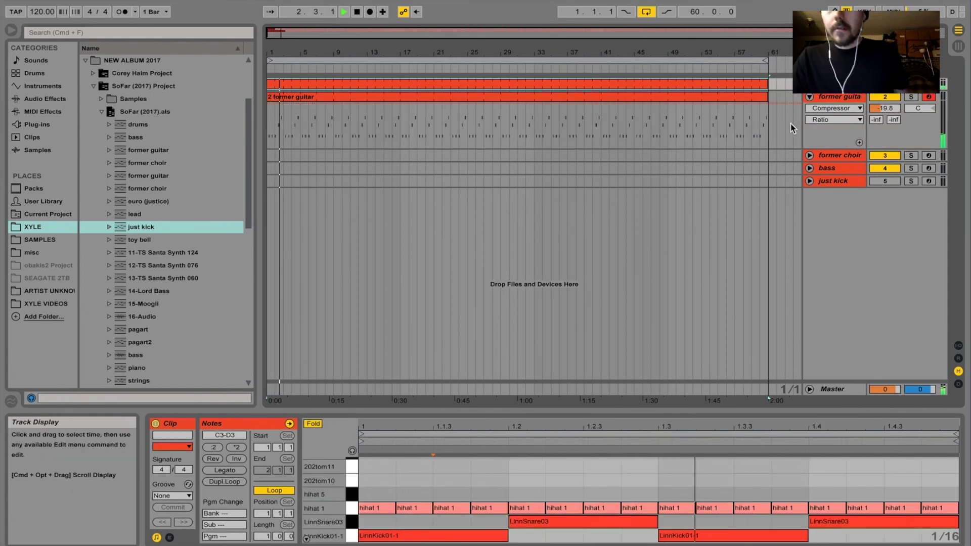
click(732, 99)
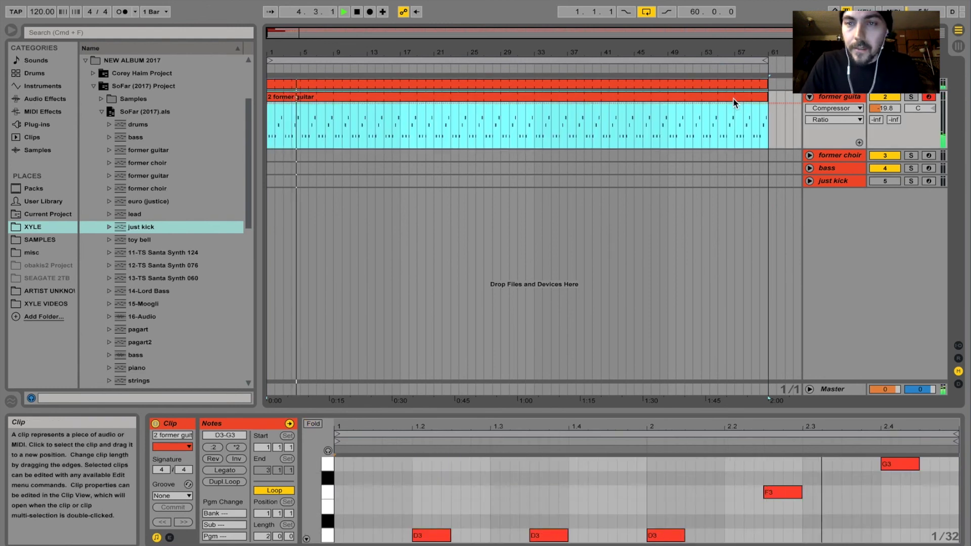
Arm the former choir track, audition the arrangement, then stop and return to 1.1.1
click(846, 97)
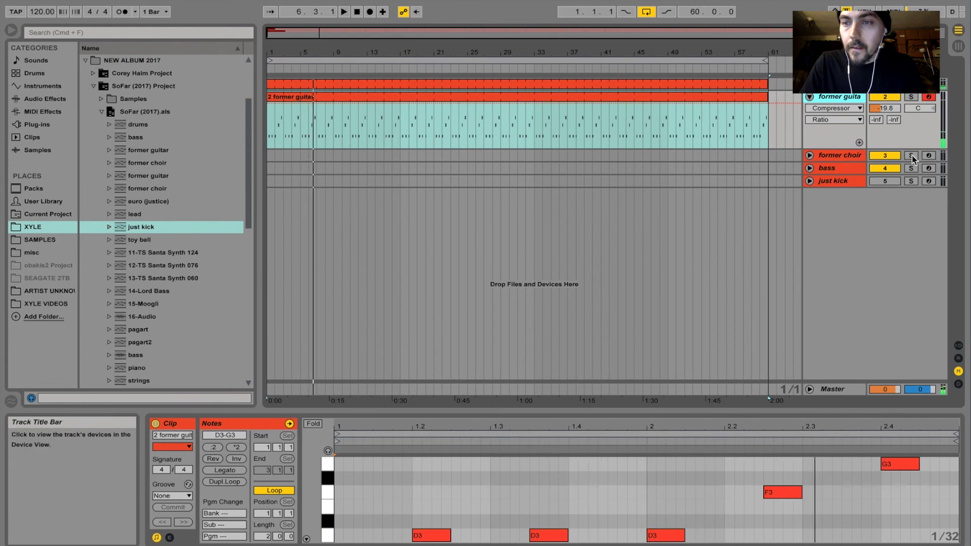
click(930, 157)
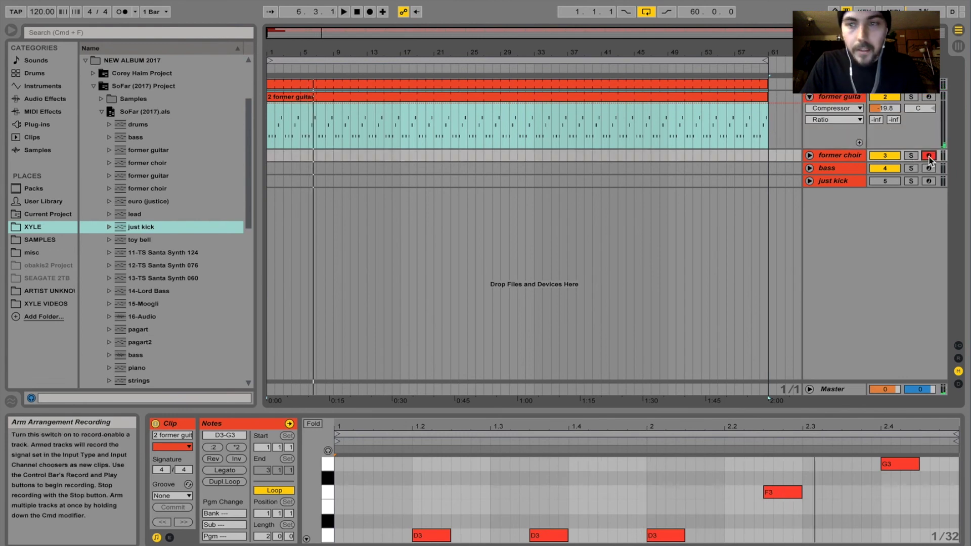
key(space)
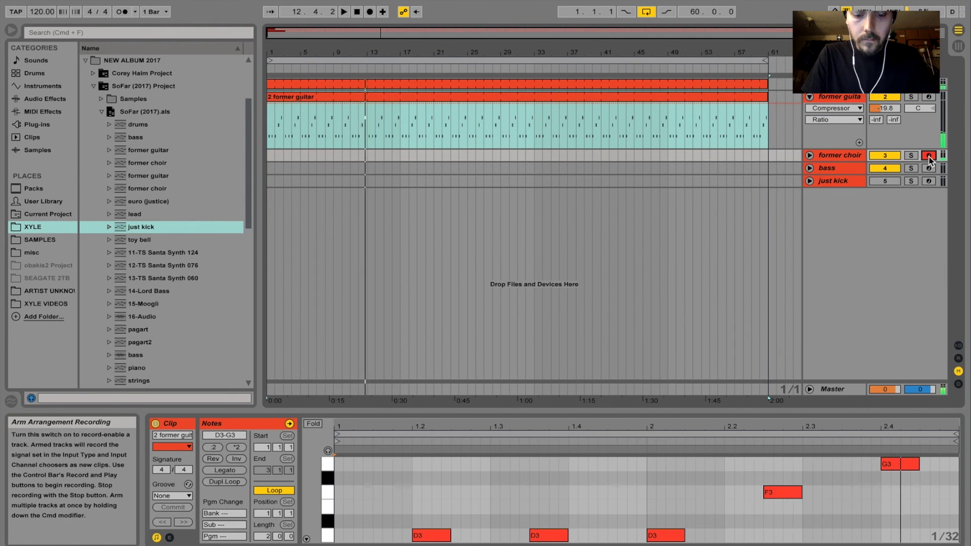
click(357, 12)
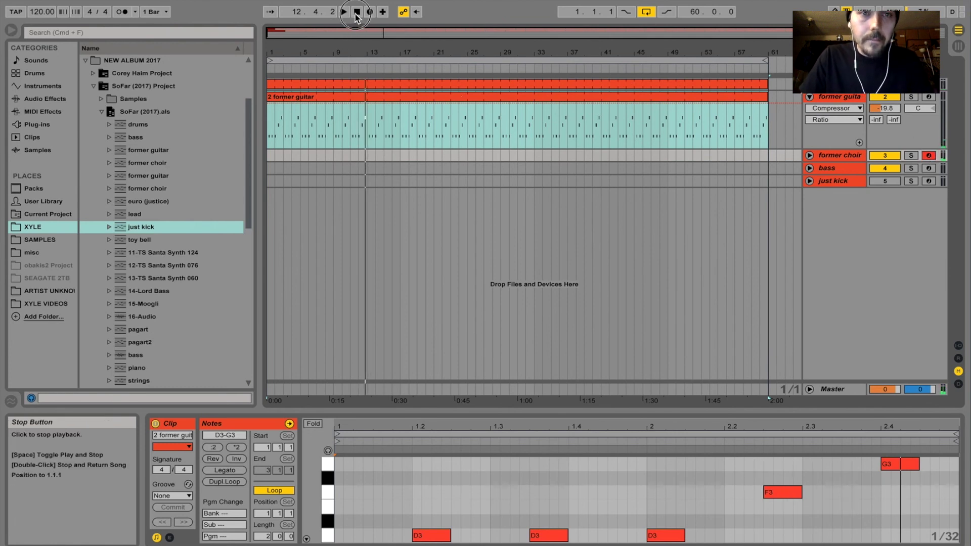
click(357, 11)
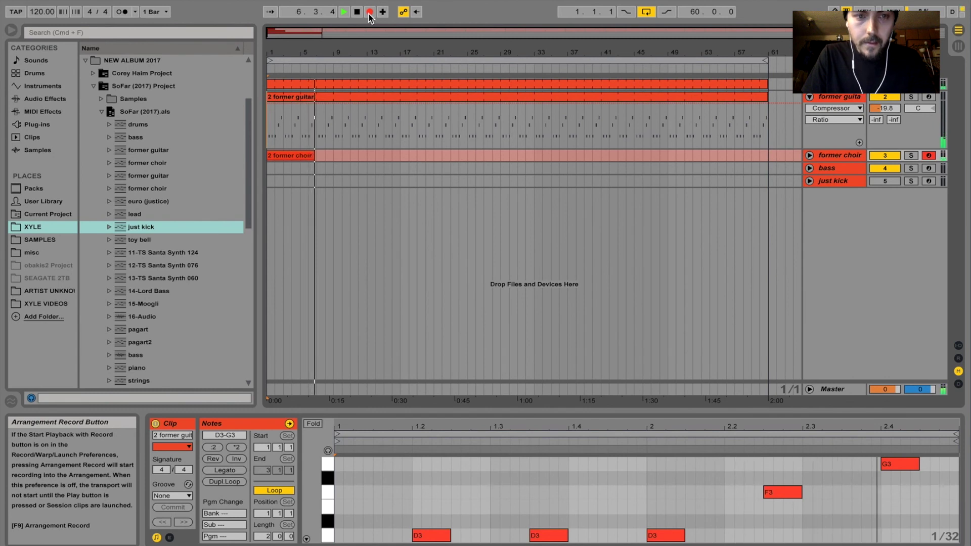
Stop recording, unfold the former choir track, and trim the clip to bars 5-7
click(370, 13)
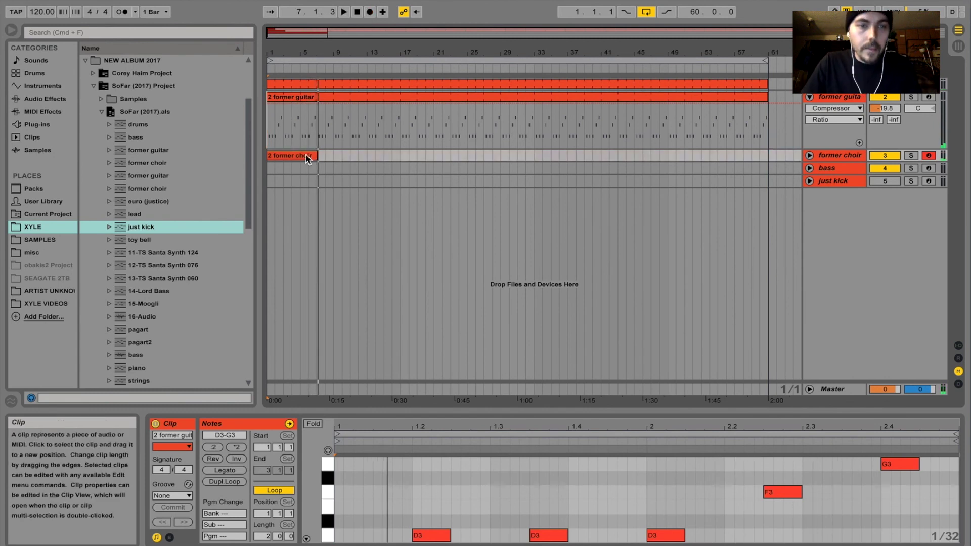
drag(310, 487, 297, 488)
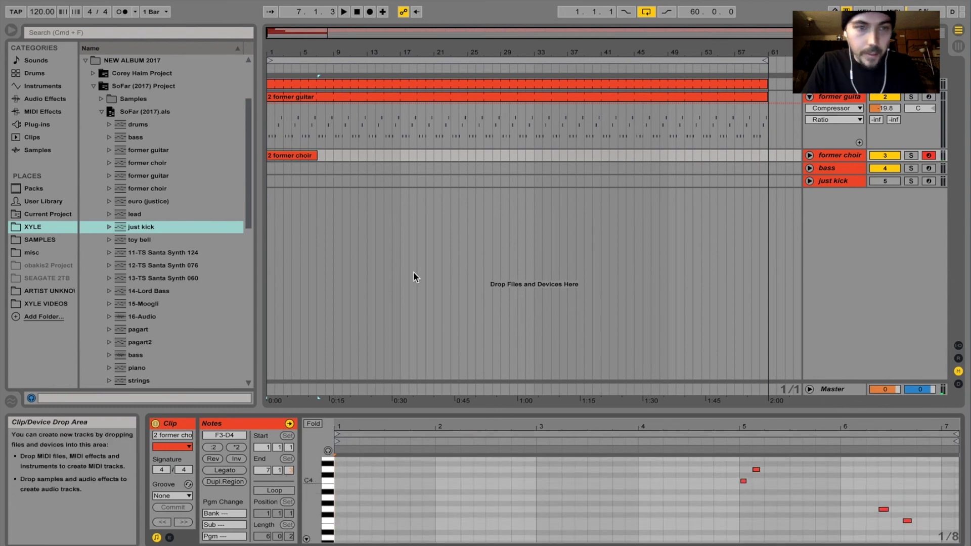
click(810, 156)
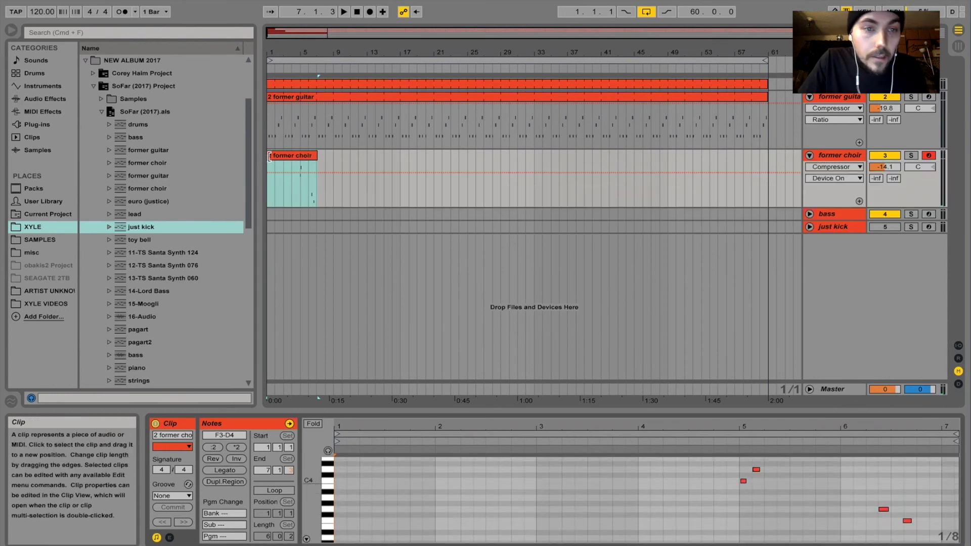
drag(269, 159, 303, 159)
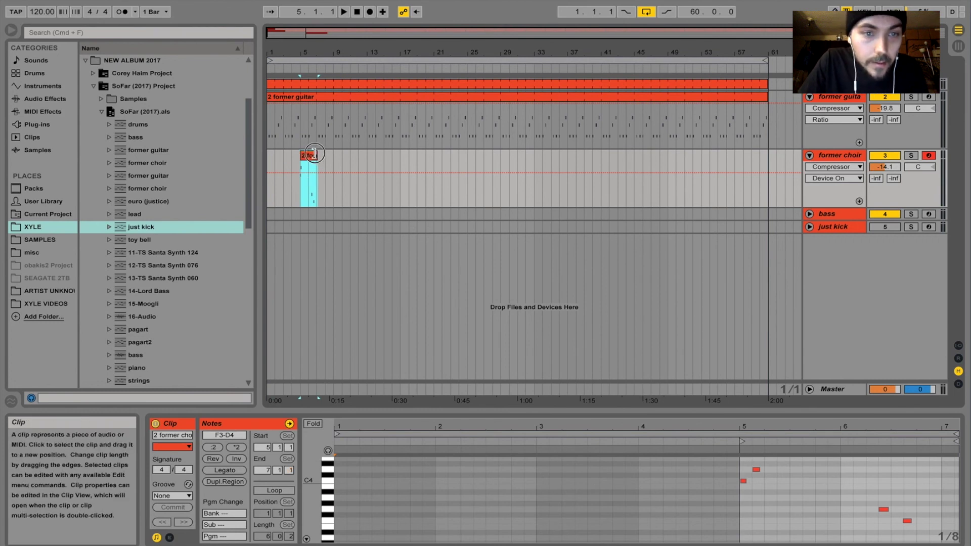
drag(314, 154, 315, 155)
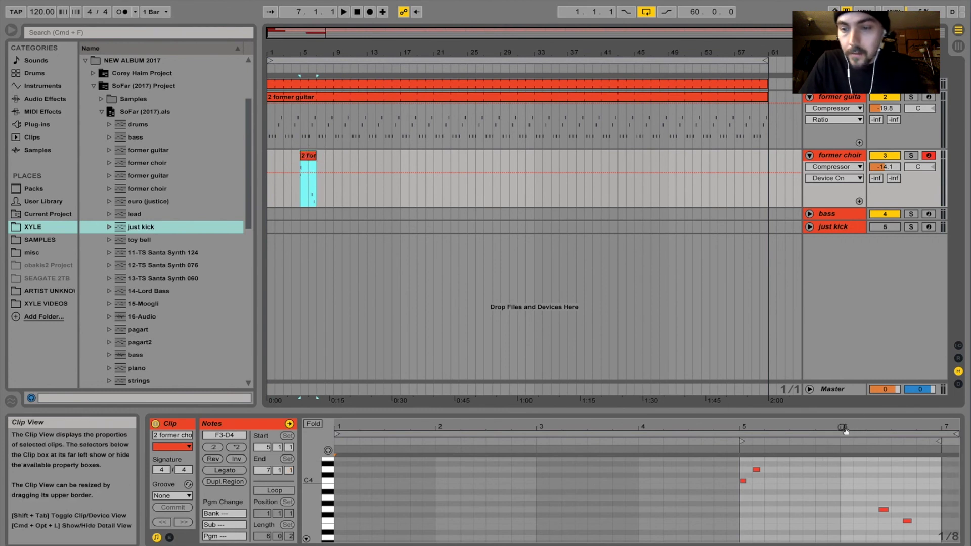
Zoom the piano roll to read the choir notes near C4, G3 and F3
drag(844, 428, 845, 447)
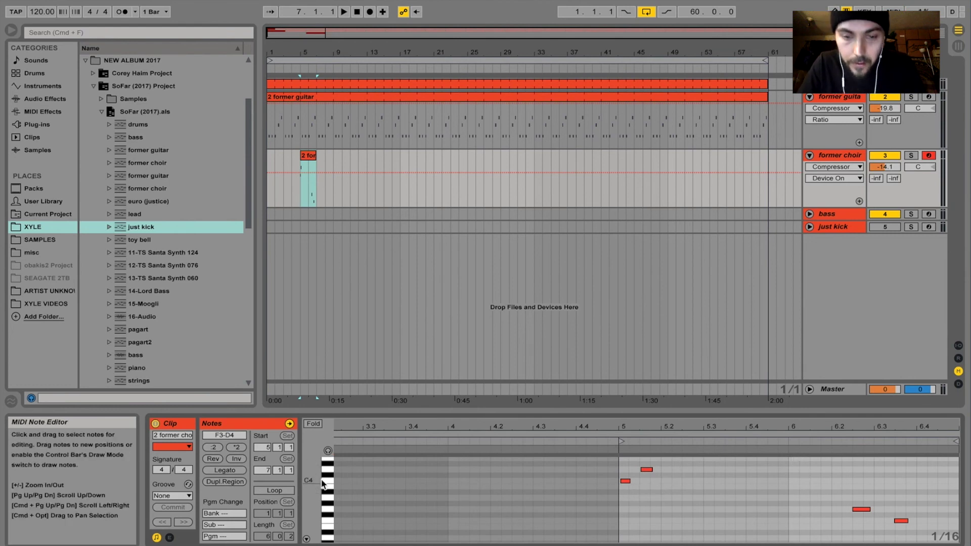
drag(311, 489, 323, 485)
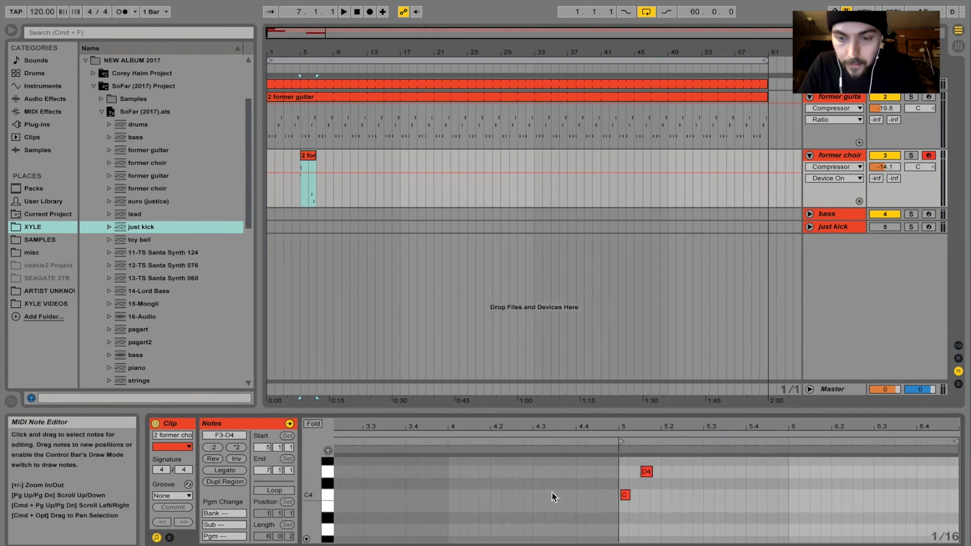
click(623, 494)
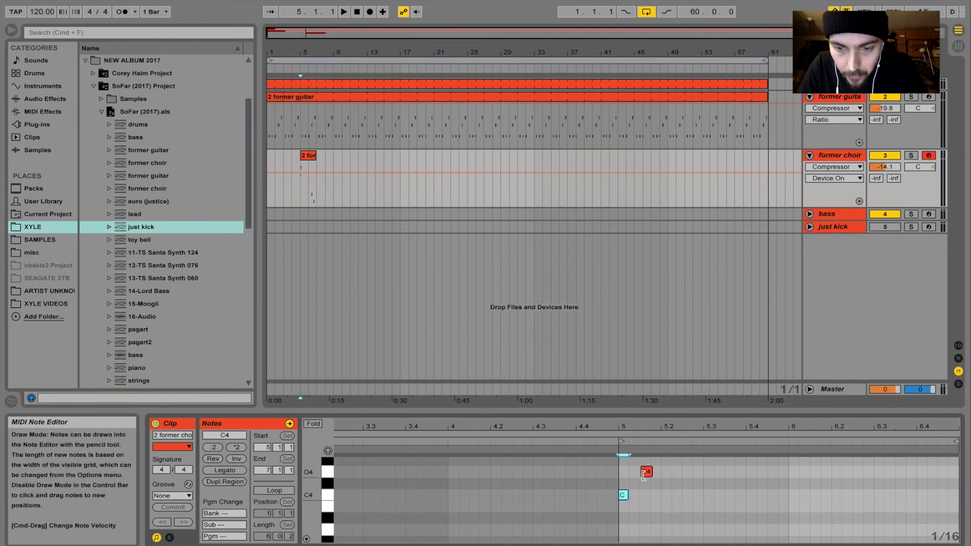
scroll(728, 498, down, 3)
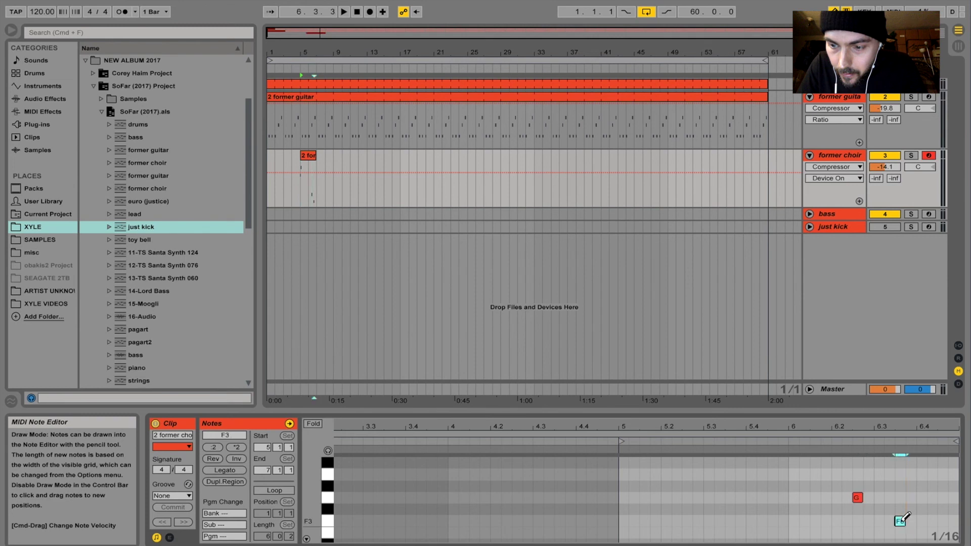
right_click(863, 515)
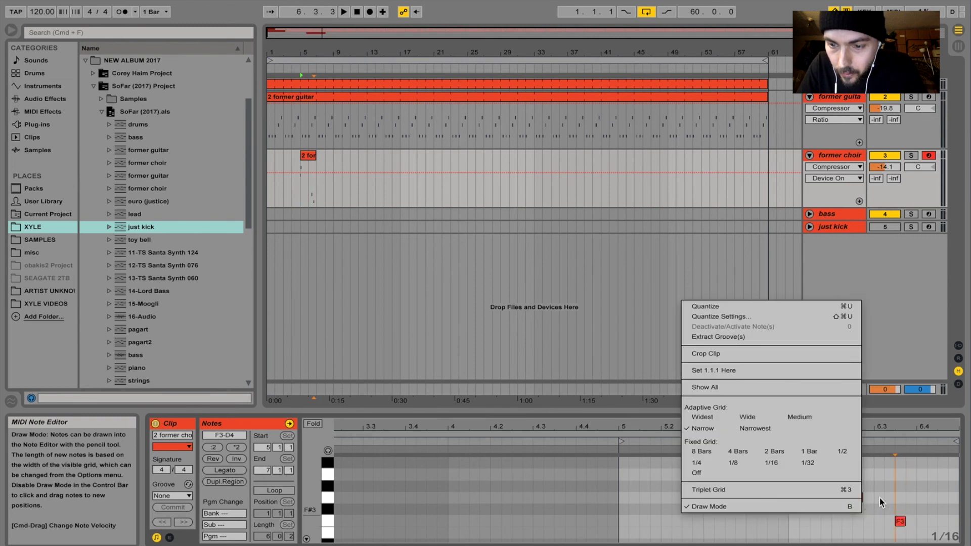
click(784, 461)
right_click(814, 502)
click(822, 521)
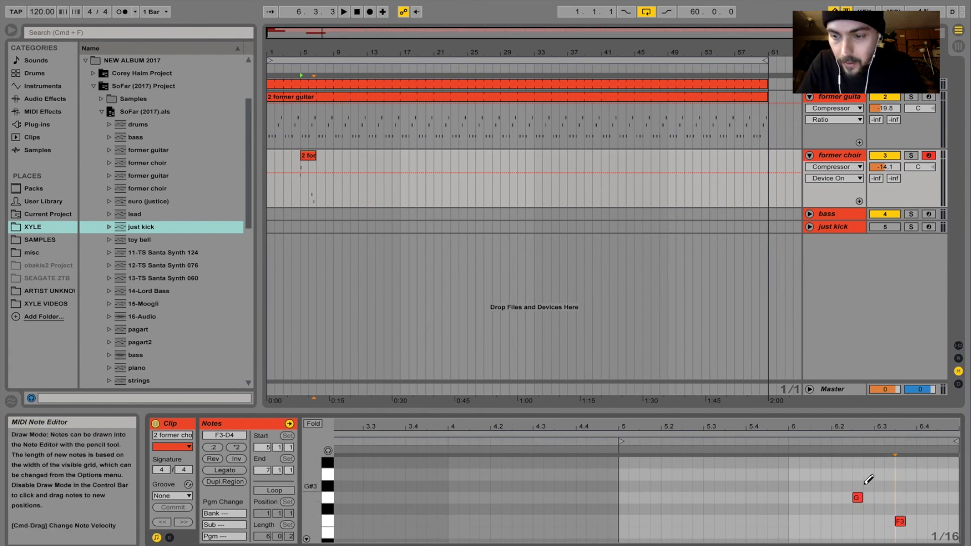
scroll(327, 495, up, 3)
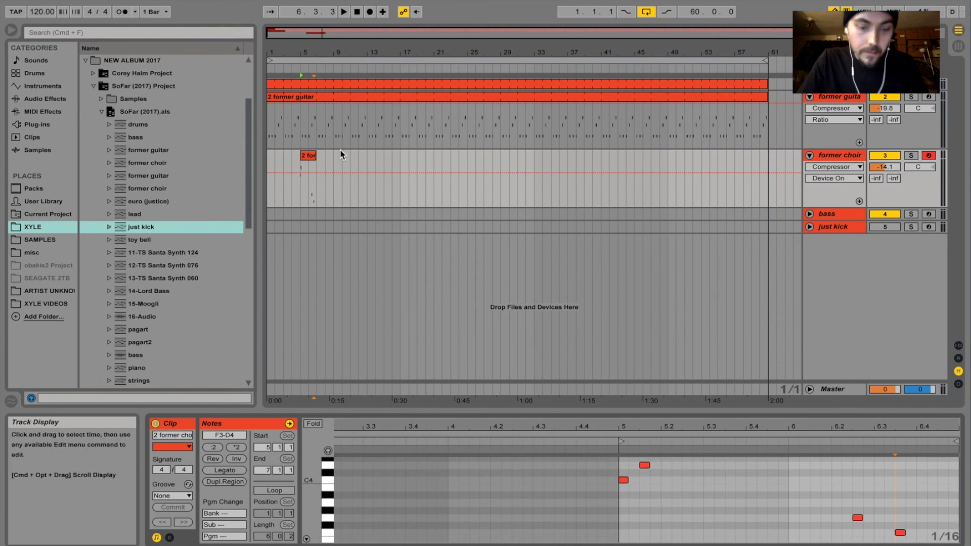
Consolidate the choir clip, enable Loop, and extend it toward bar 61
click(313, 155)
right_click(314, 156)
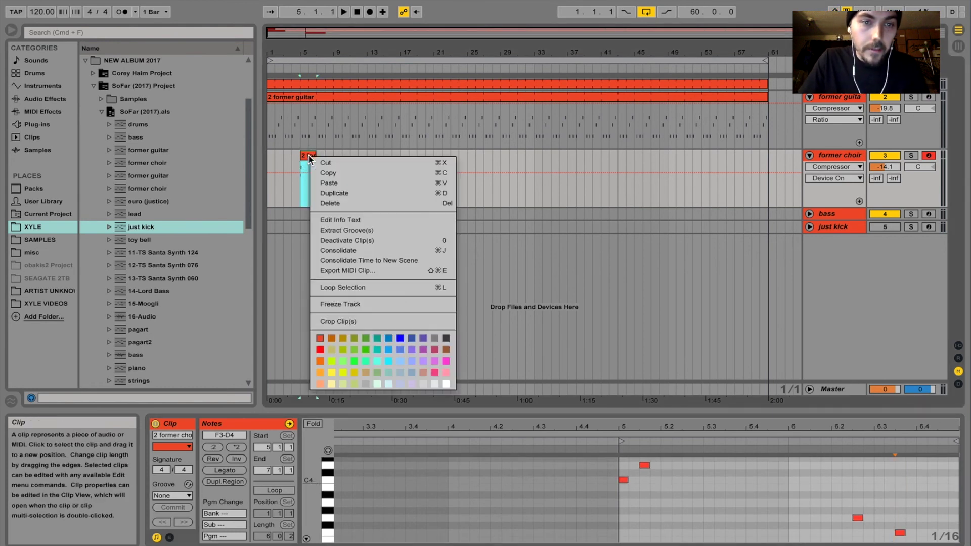
click(349, 250)
click(275, 491)
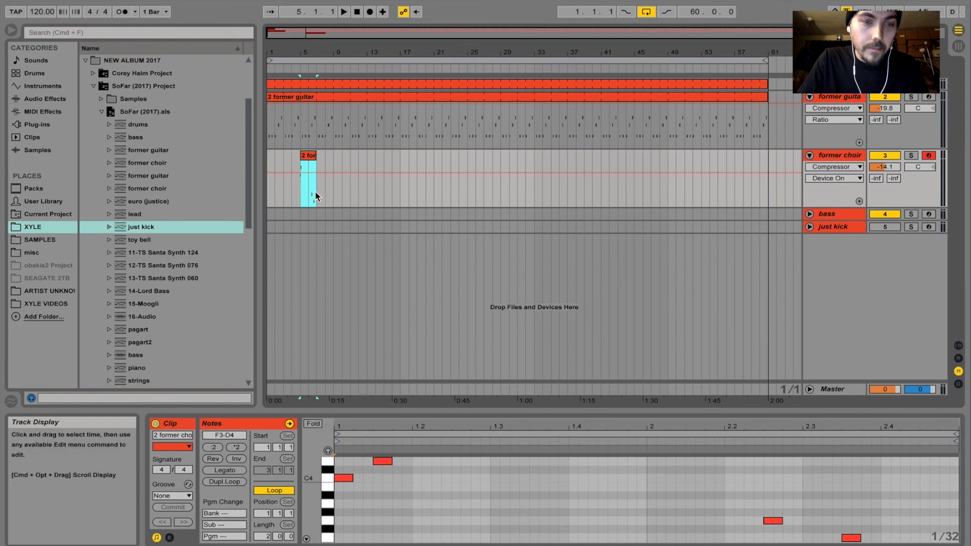
drag(313, 156, 768, 158)
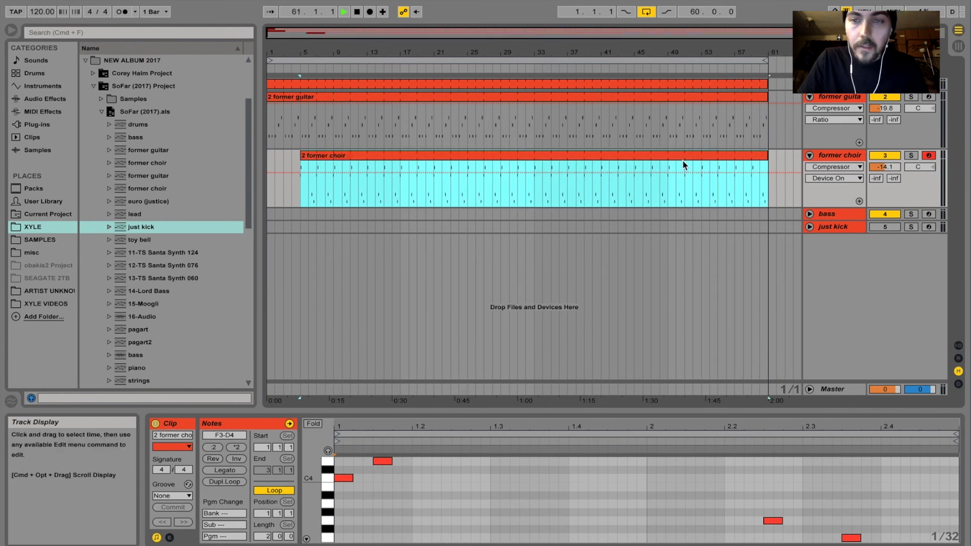
During playback, position the choir loop to run from bar 1 to bar 61
key(space)
drag(672, 158, 628, 157)
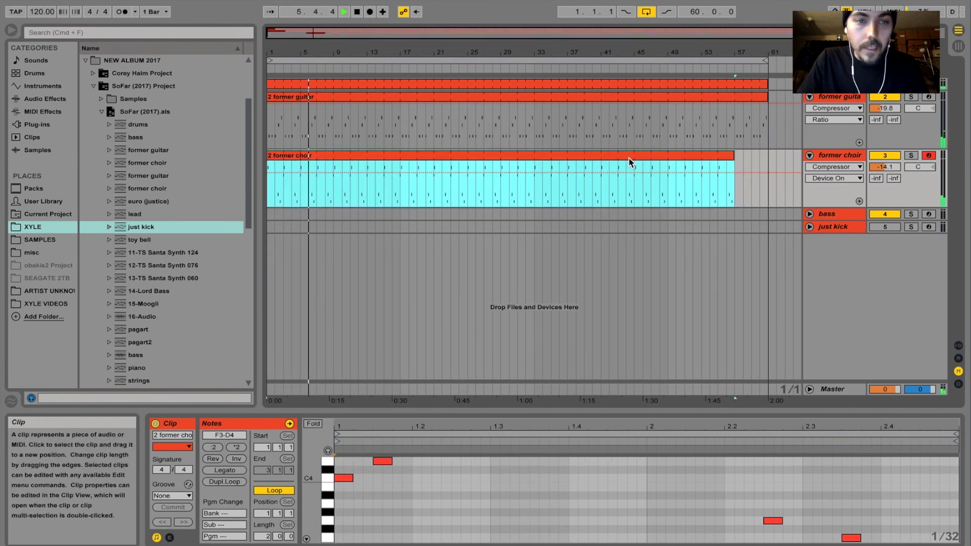
drag(734, 156, 767, 154)
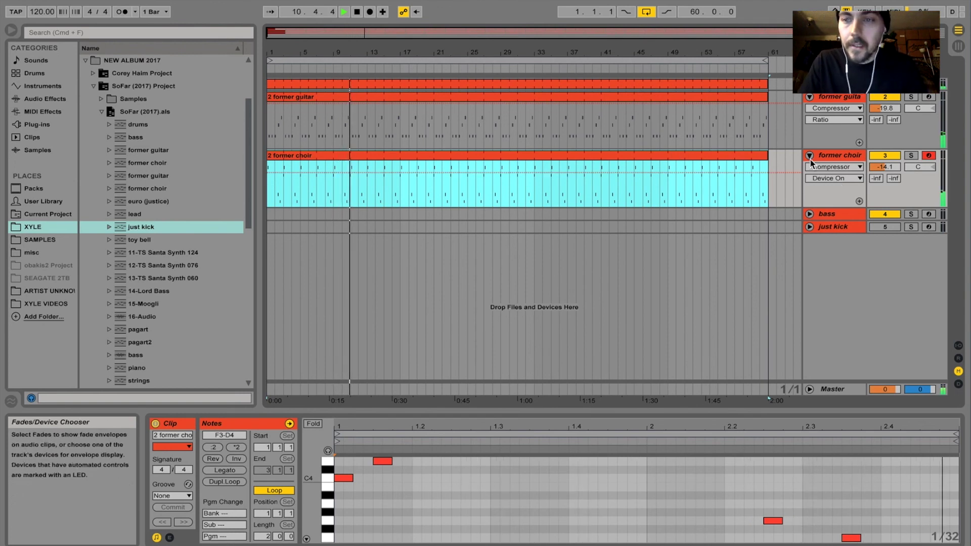
click(830, 154)
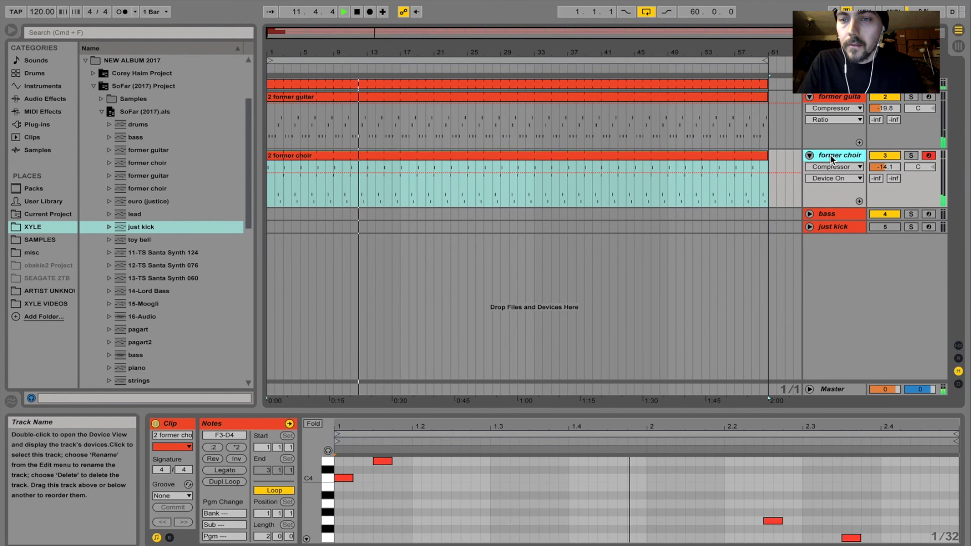
click(832, 214)
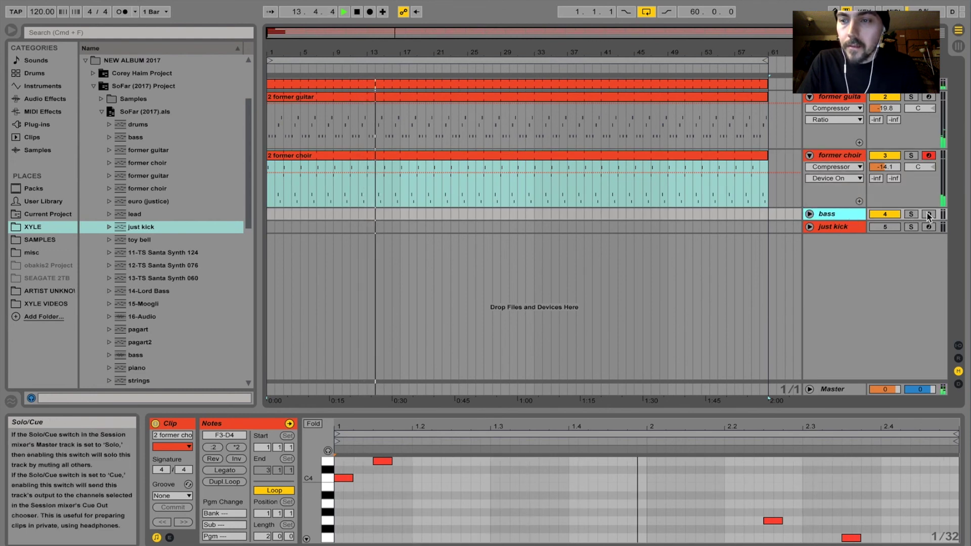
Show the bass track's volume lane, arm the bass track, and switch to Session View
click(810, 214)
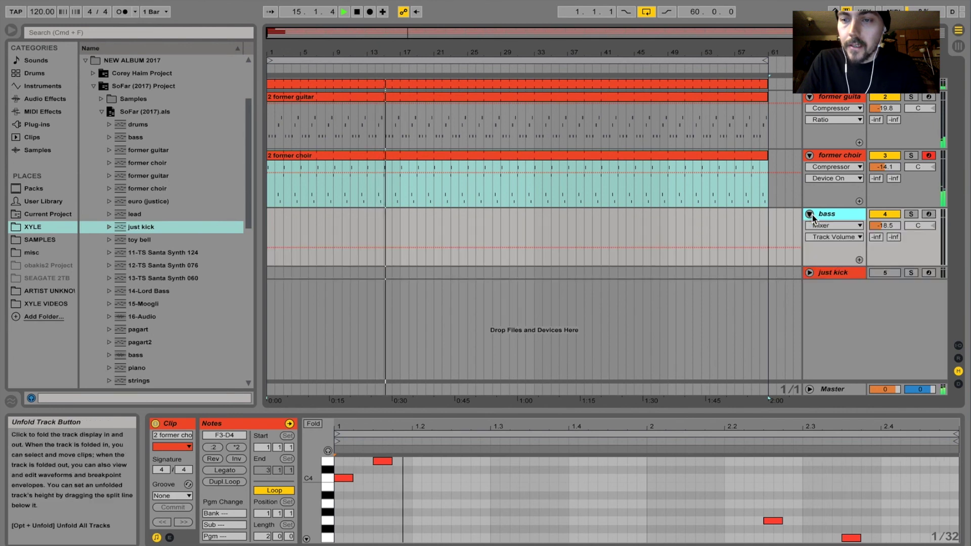
click(930, 215)
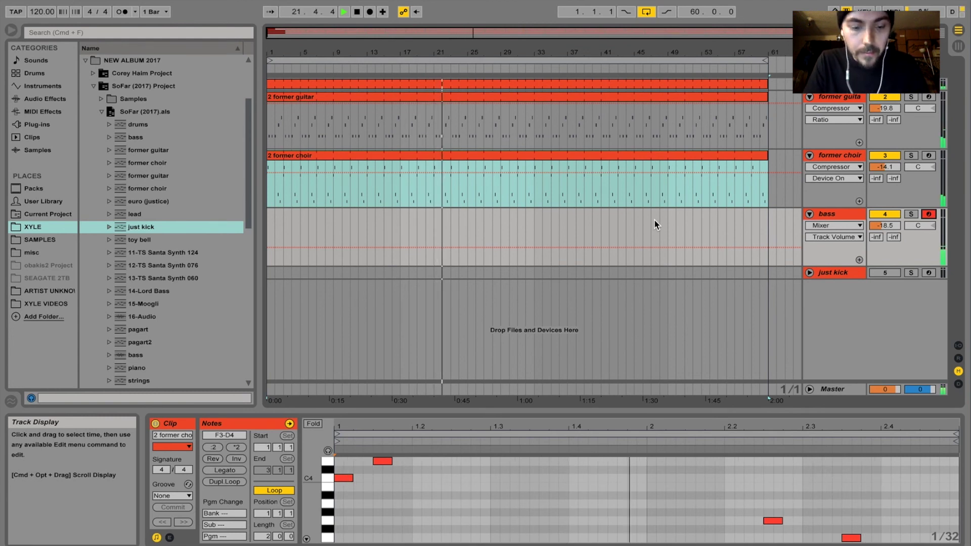
key(Tab)
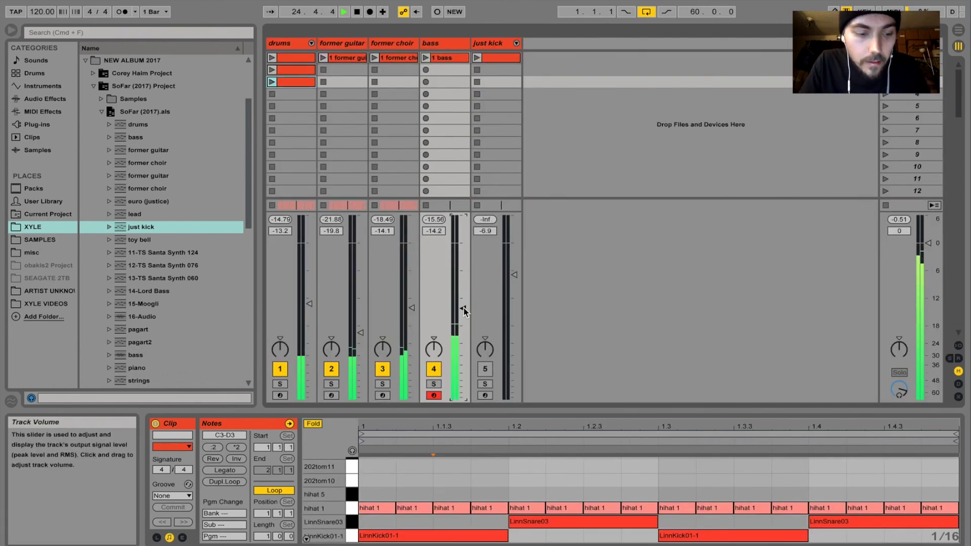
Return to Arrangement View and stop playback at the song start
key(Tab)
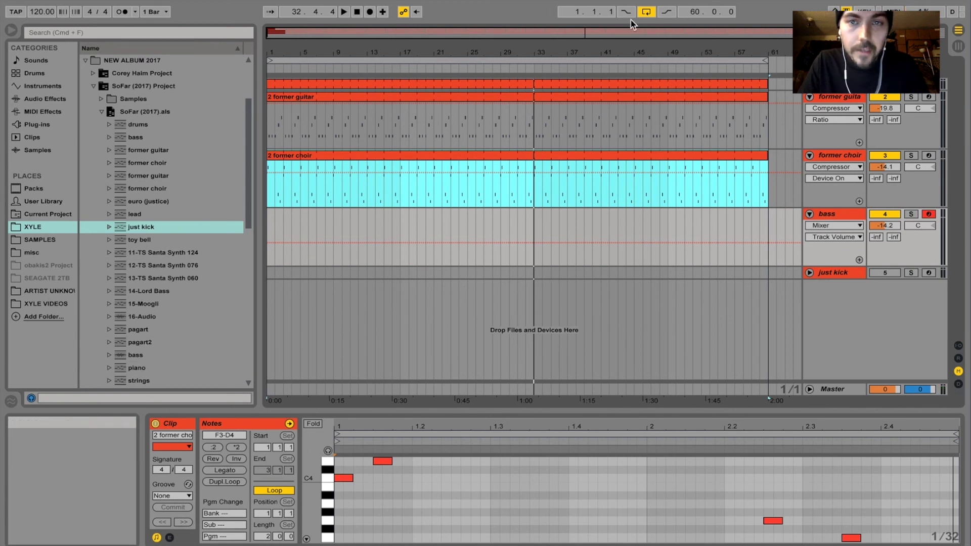
click(358, 12)
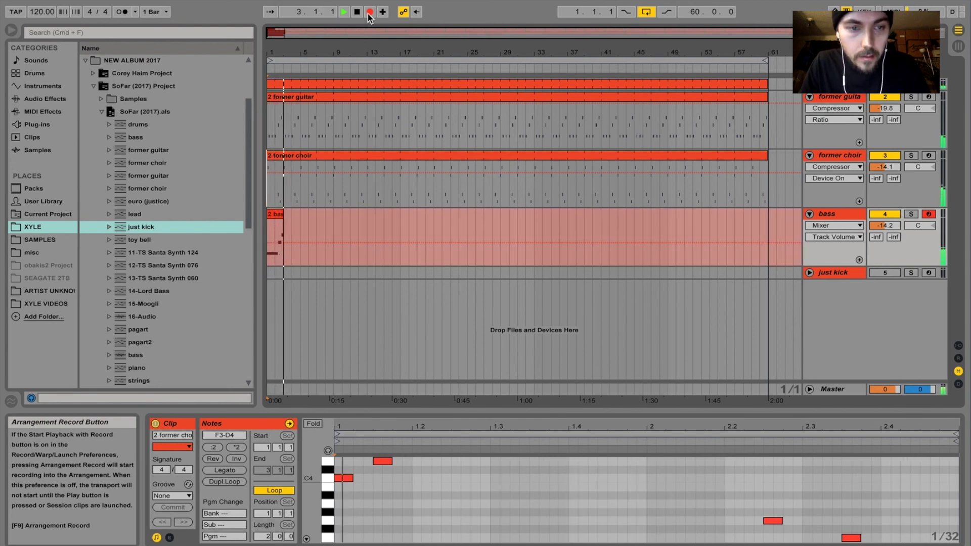
Stop recording the bass part and open the new 2 bass clip's notes
key(space)
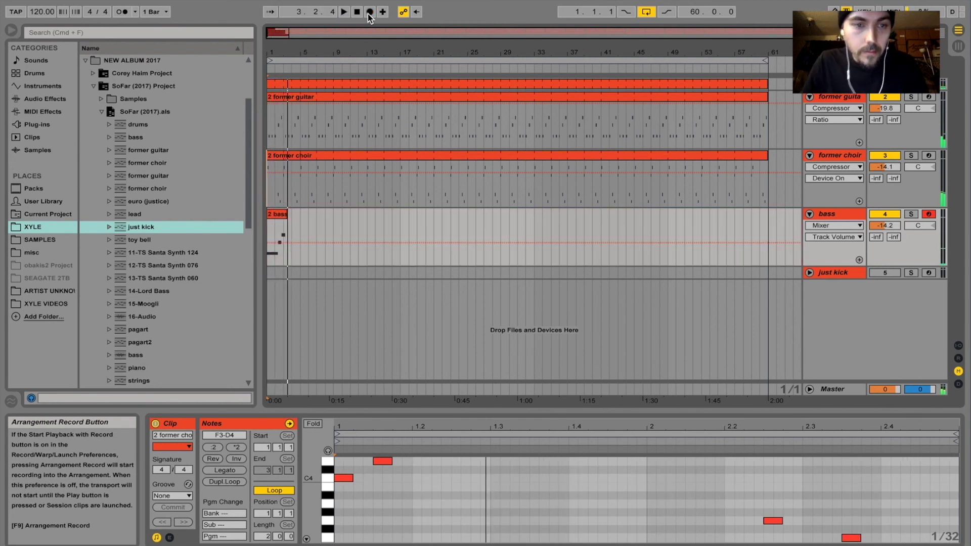
click(277, 215)
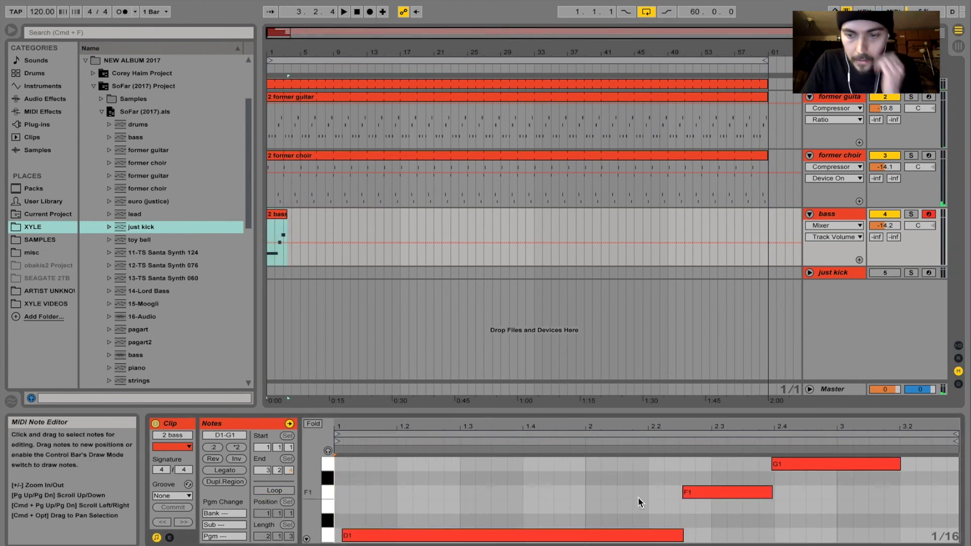
Audition the three bass notes and try shifting their starts later, undoing the change
key(super+a)
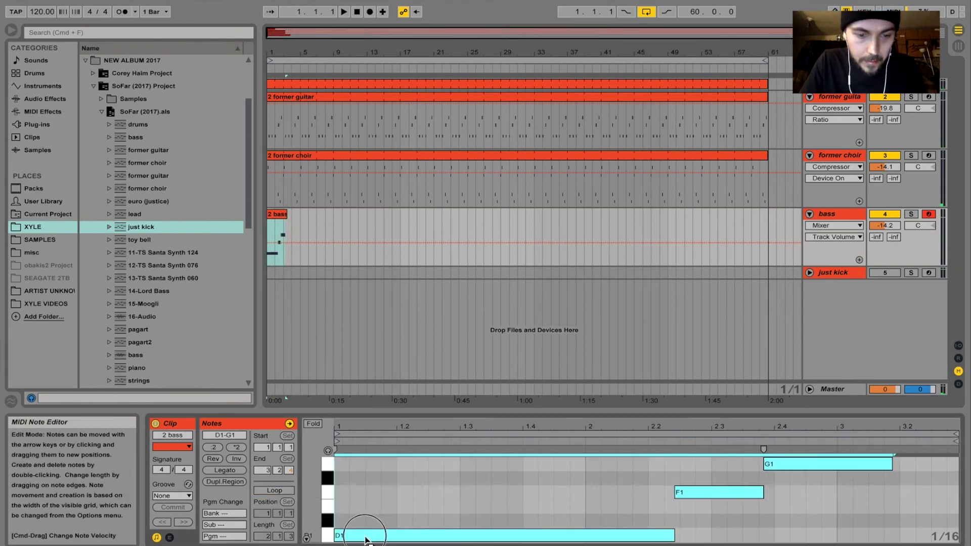
key(space)
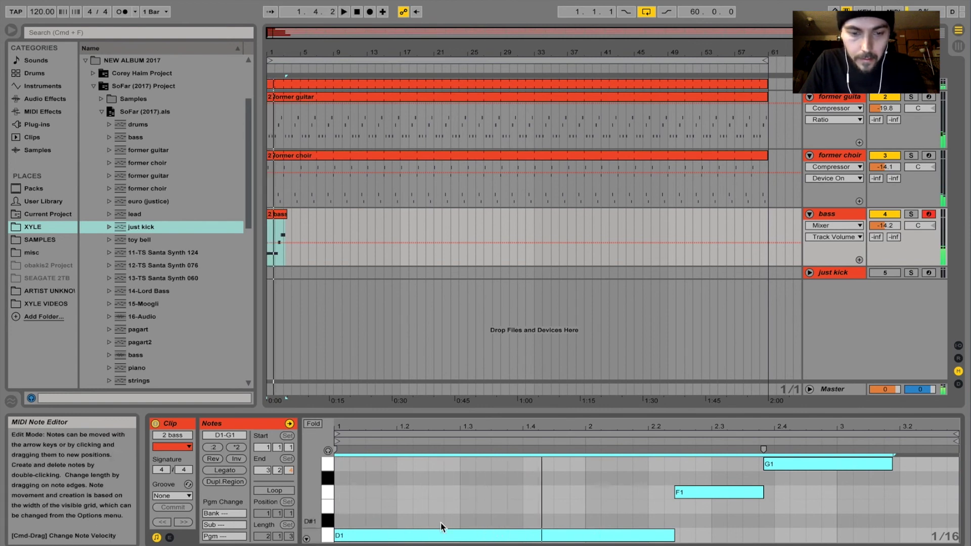
drag(336, 535, 383, 534)
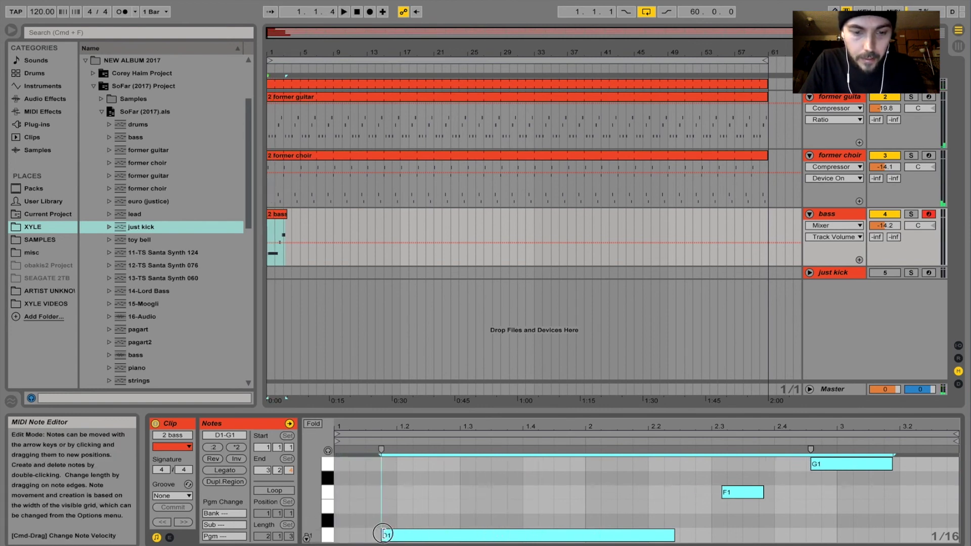
key(super+z)
click(390, 527)
click(387, 532)
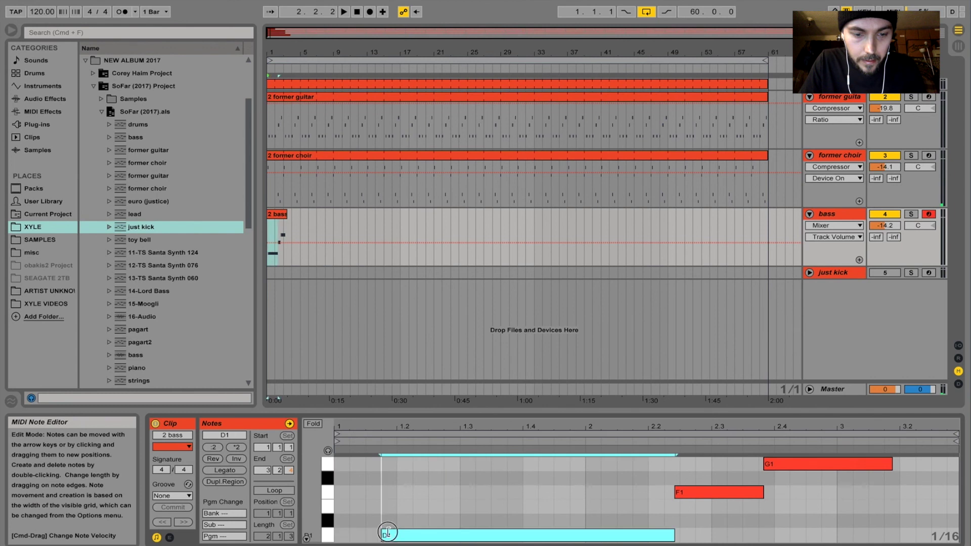
right_click(373, 531)
key(Escape)
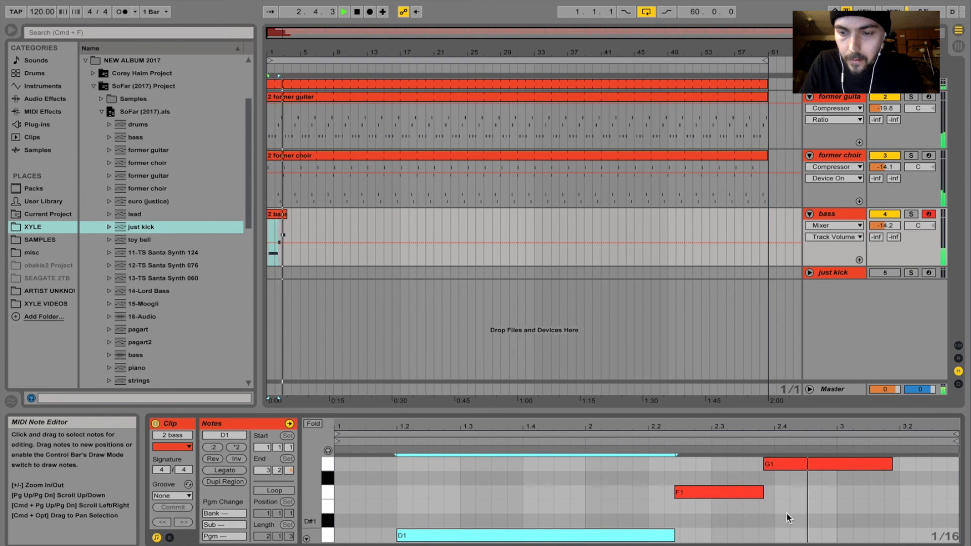
Shorten G1 and set the 2 bass clip's end to bar 3 (3.1.1)
drag(890, 464, 837, 464)
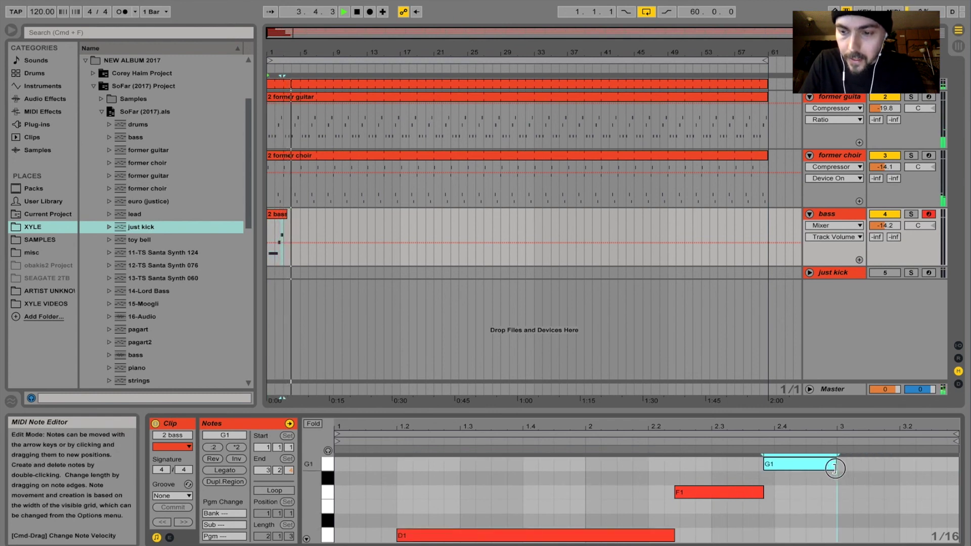
drag(956, 435, 838, 435)
drag(920, 448, 838, 448)
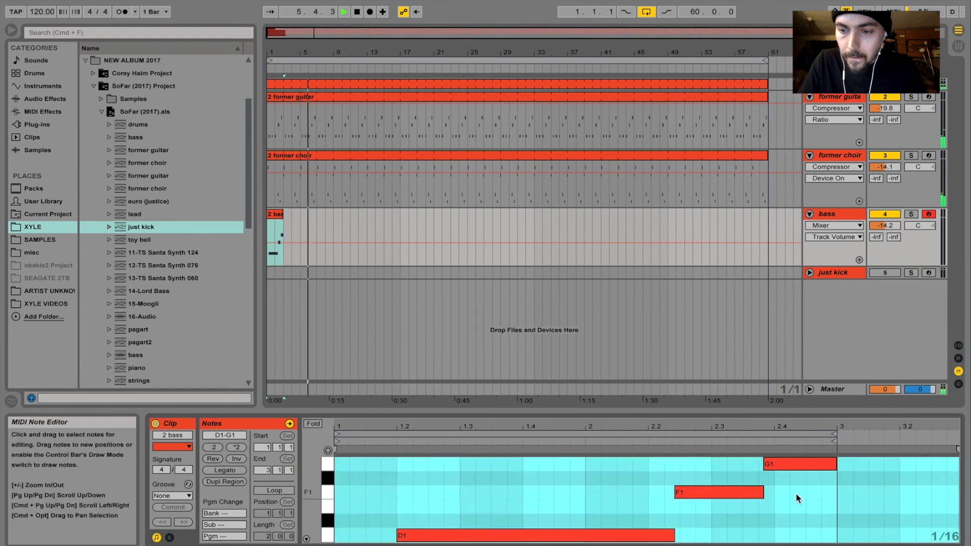
click(797, 485)
key(space)
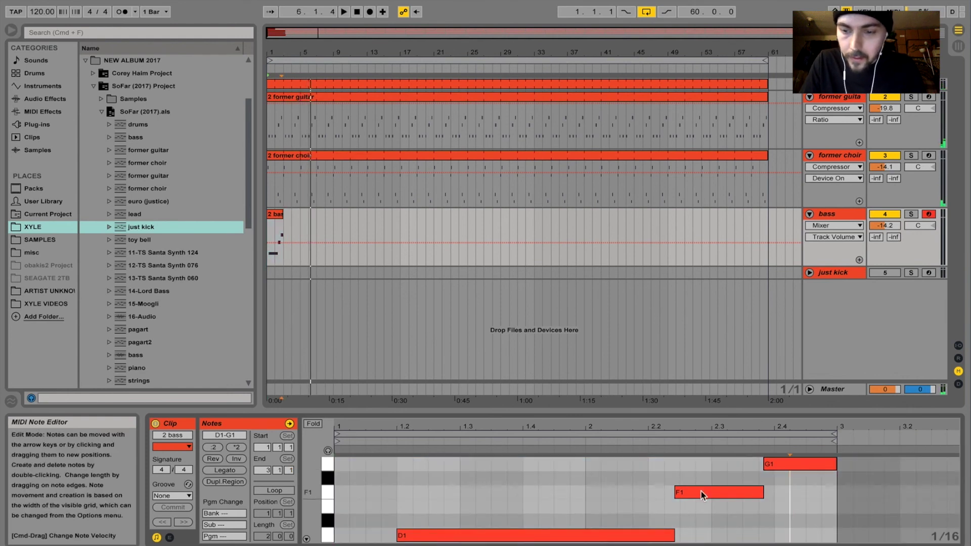
key(space)
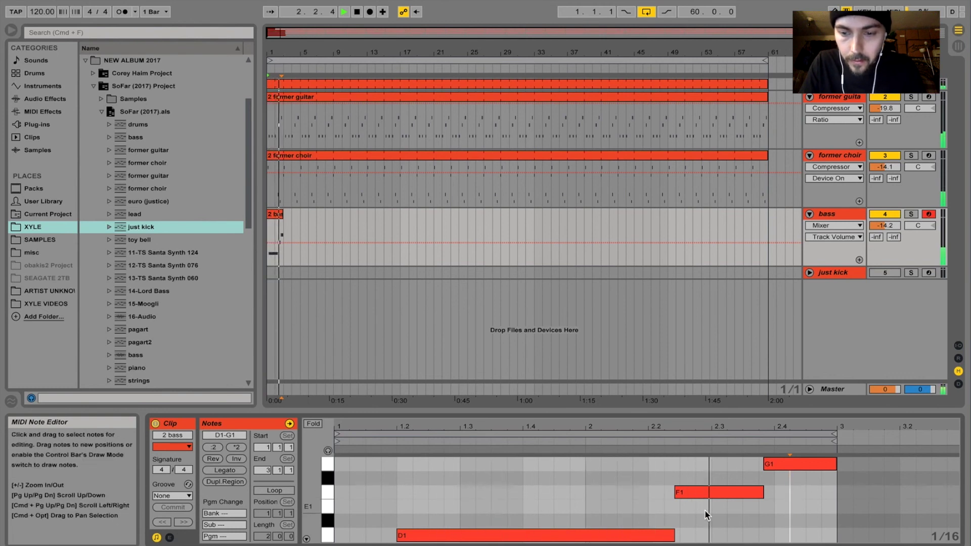
Nudge G1's start earlier and stretch D1's end toward F1, about 2.2.3, then audition
drag(764, 467, 751, 468)
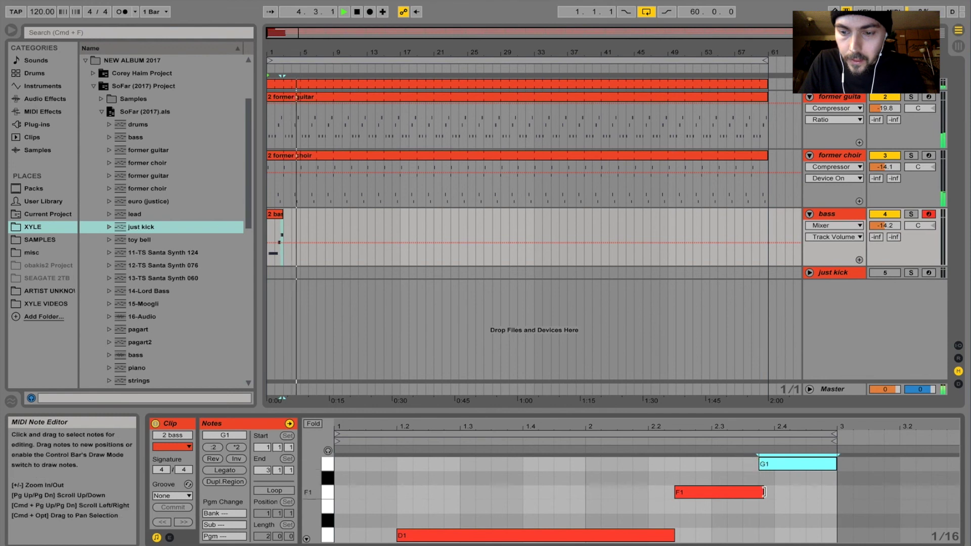
click(759, 492)
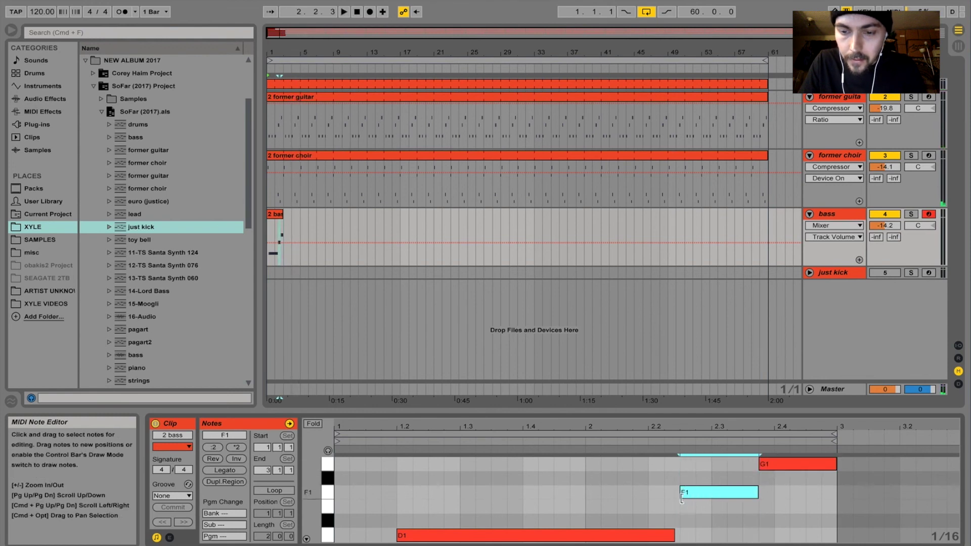
drag(674, 535, 680, 535)
click(678, 527)
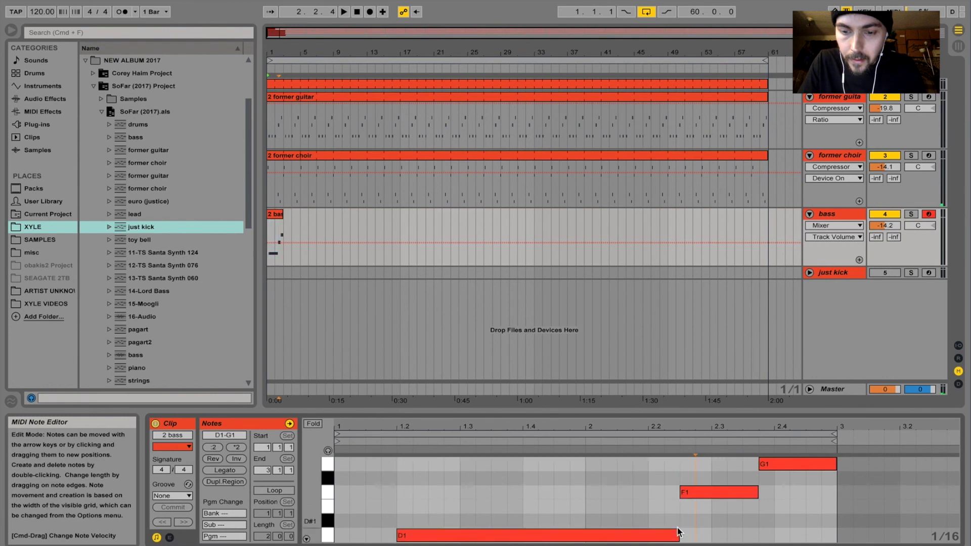
key(space)
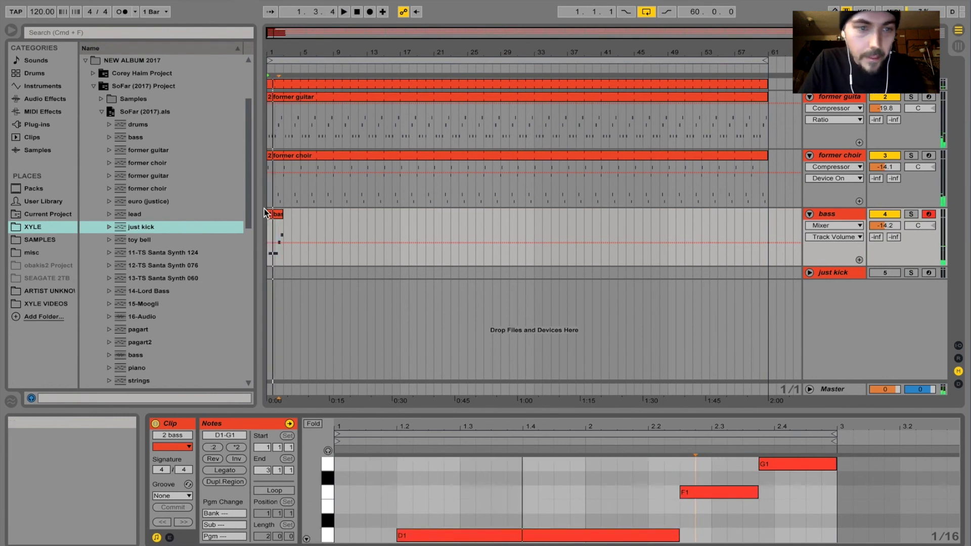
key(space)
click(276, 237)
Consolidate the bass clip, enable Loop, and extend it to about bar 60
right_click(279, 218)
click(320, 311)
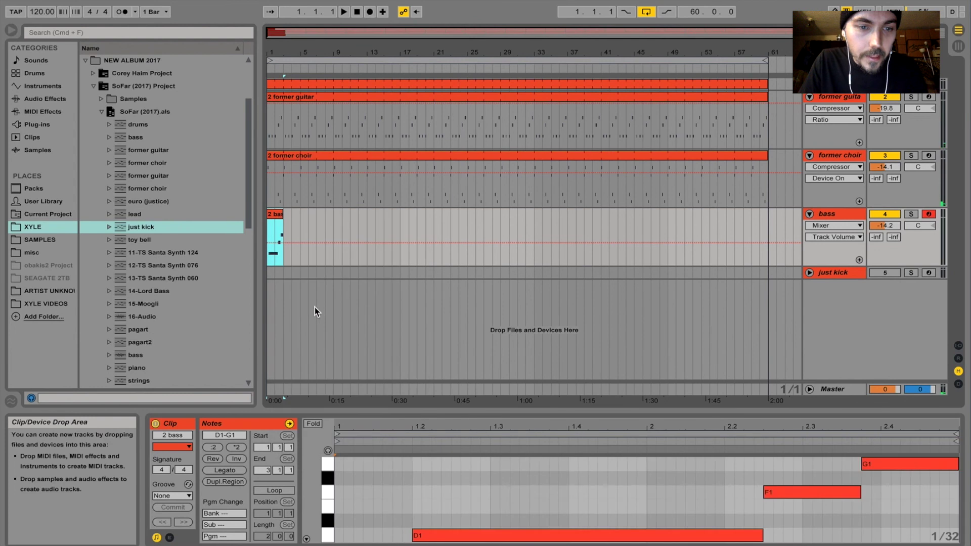
click(283, 490)
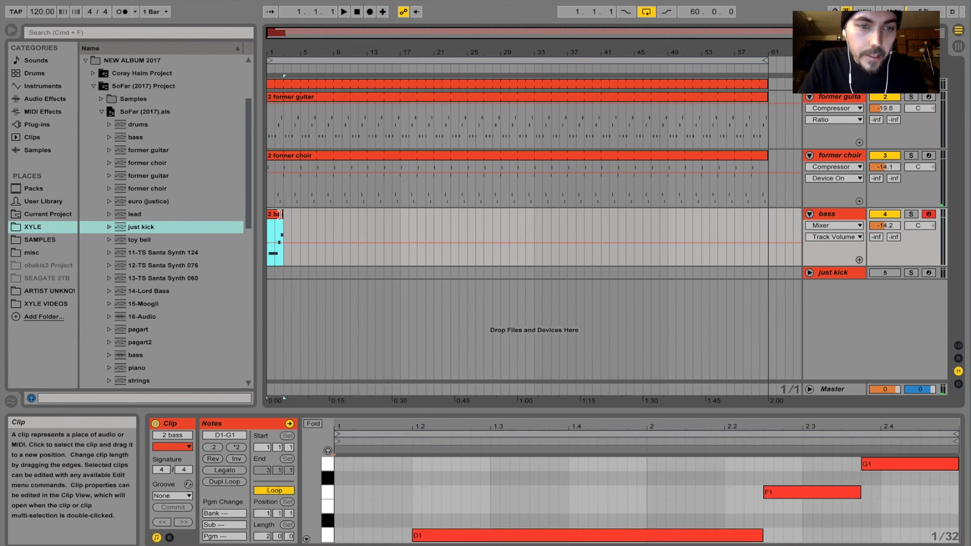
drag(283, 225, 767, 218)
key(space)
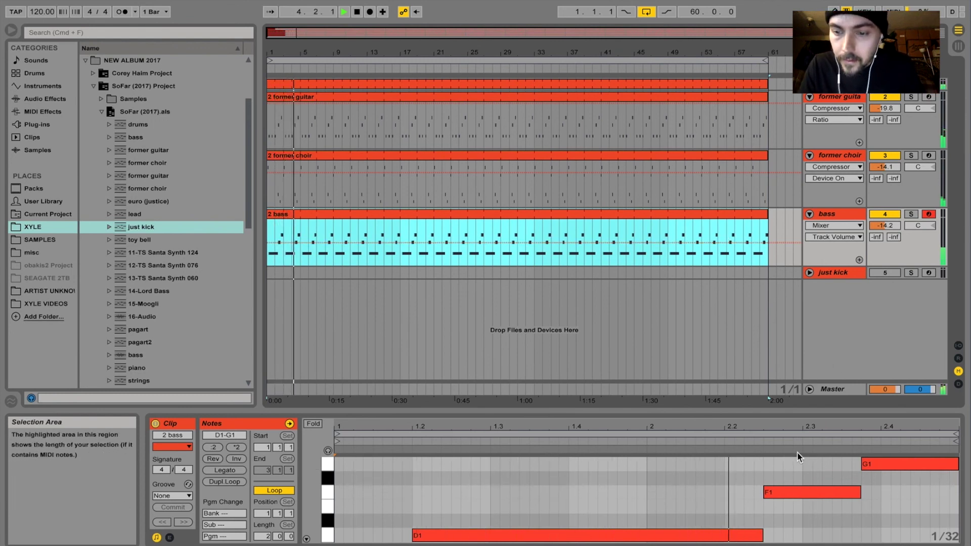
key(space)
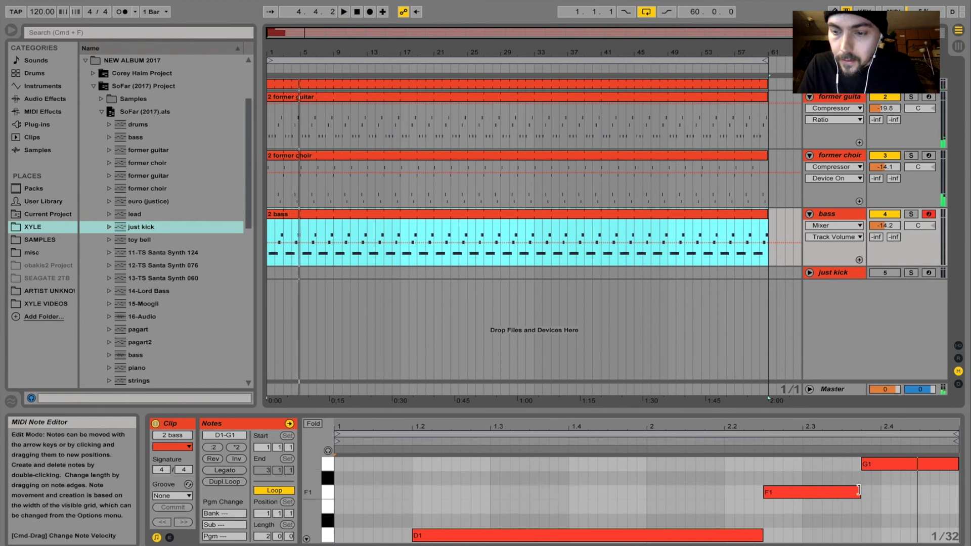
Shorten the F1 note and set the note grid to 1/16
drag(859, 492, 843, 492)
click(855, 468)
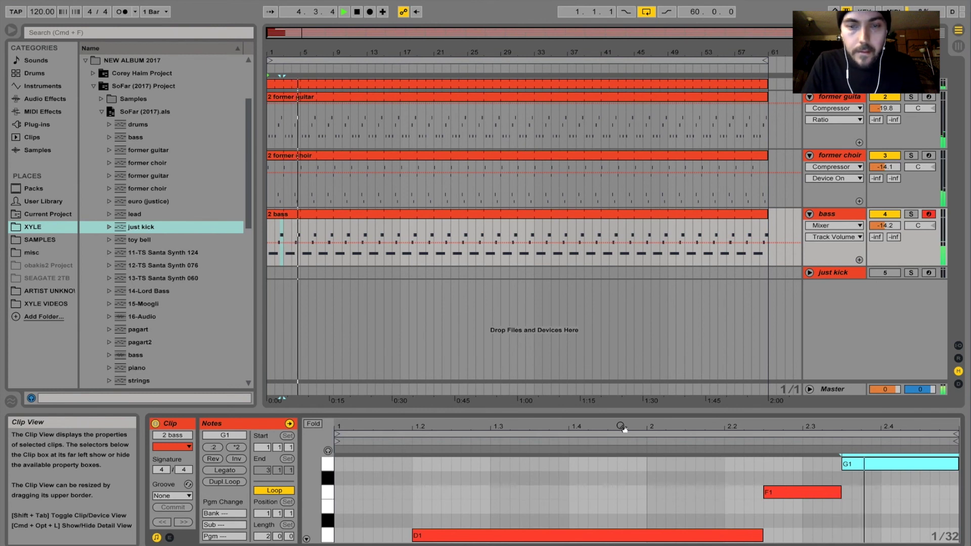
right_click(632, 516)
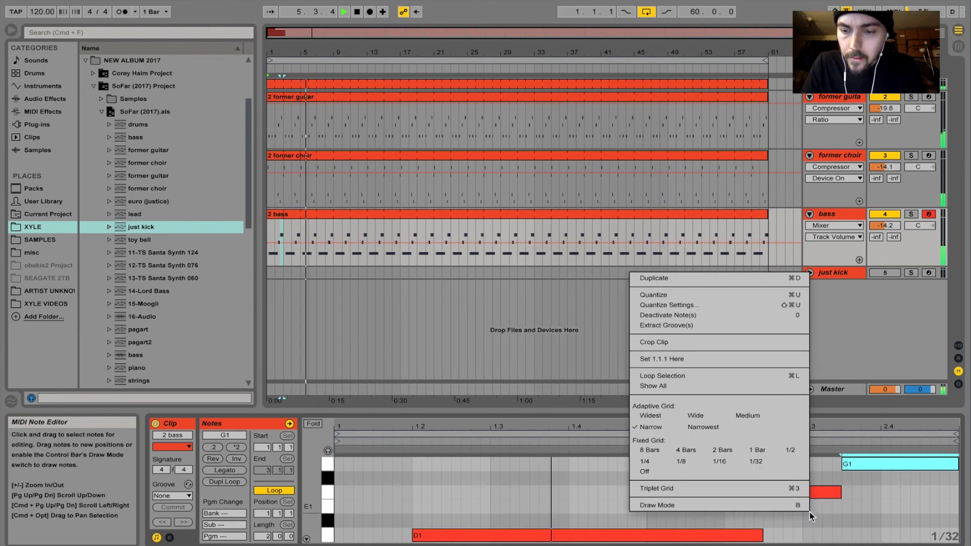
click(712, 462)
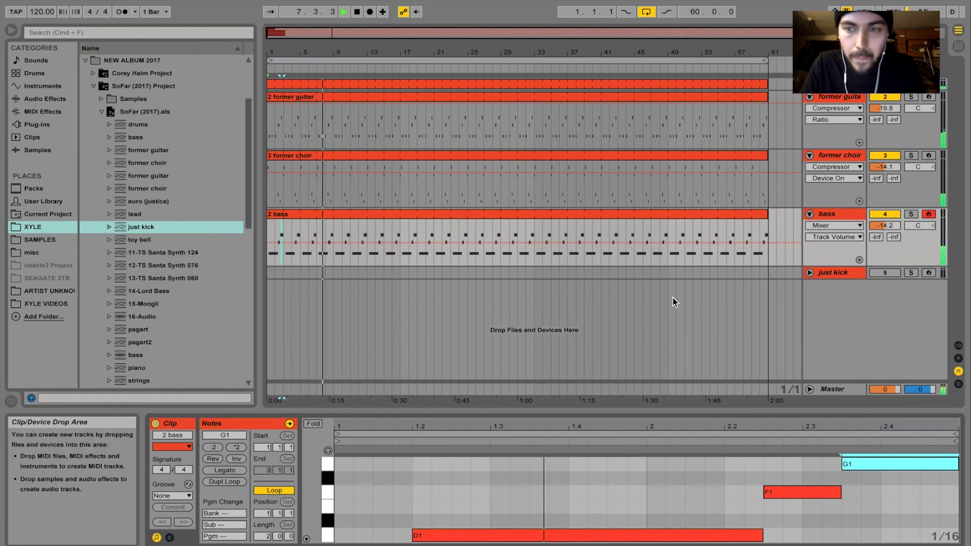
Lower the bass fader from -14.2 to -18.4 dB in the Session mixer
click(834, 213)
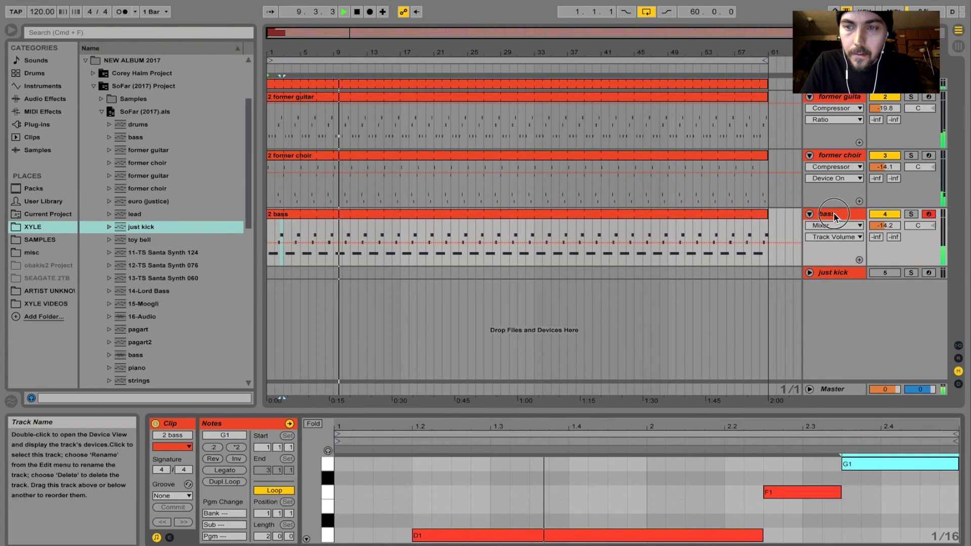
key(Tab)
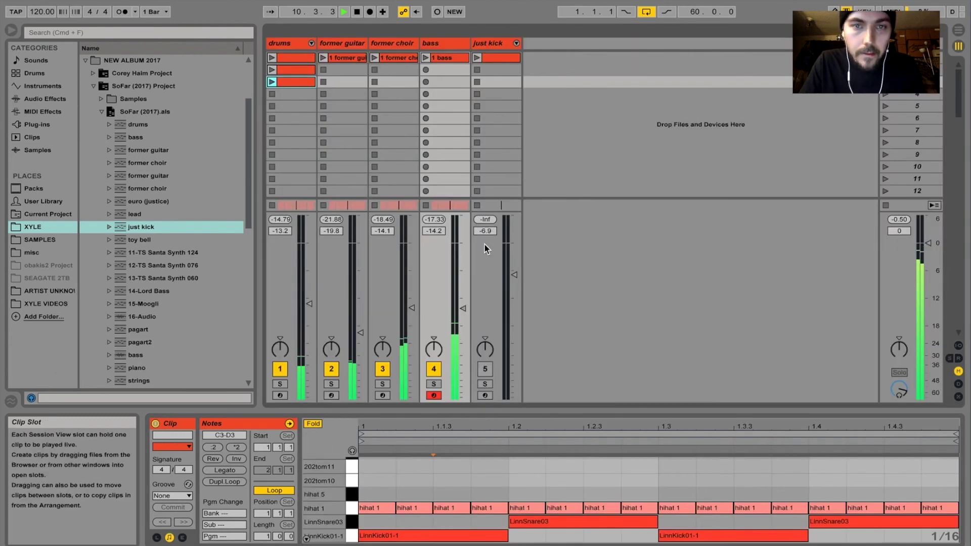
drag(464, 308, 464, 334)
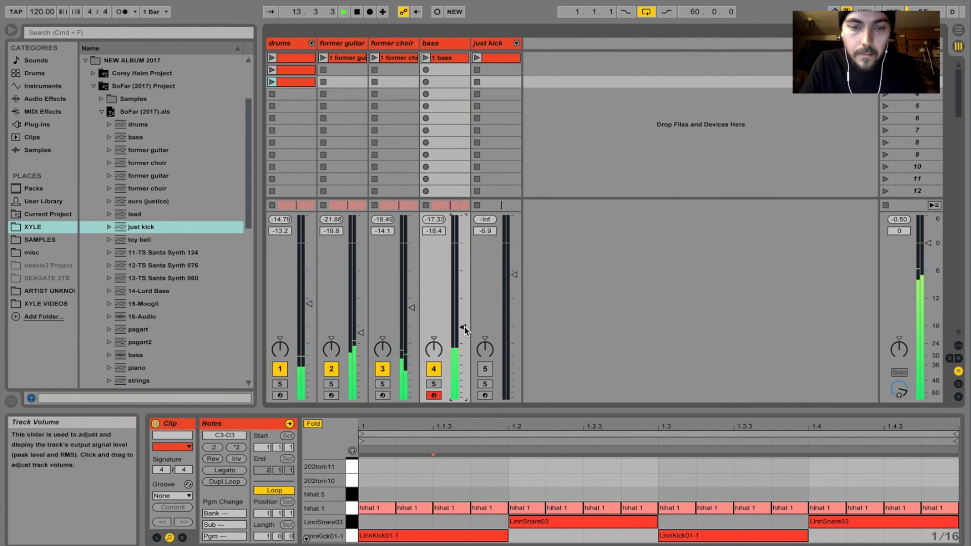
key(Tab)
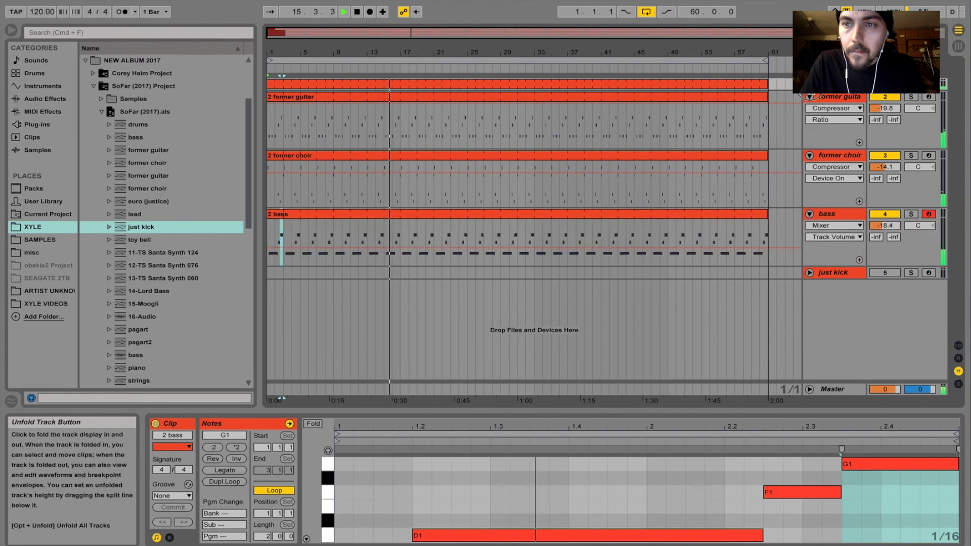
Delete the crash 2 hard hit at bar 1 in the drums clip
click(809, 84)
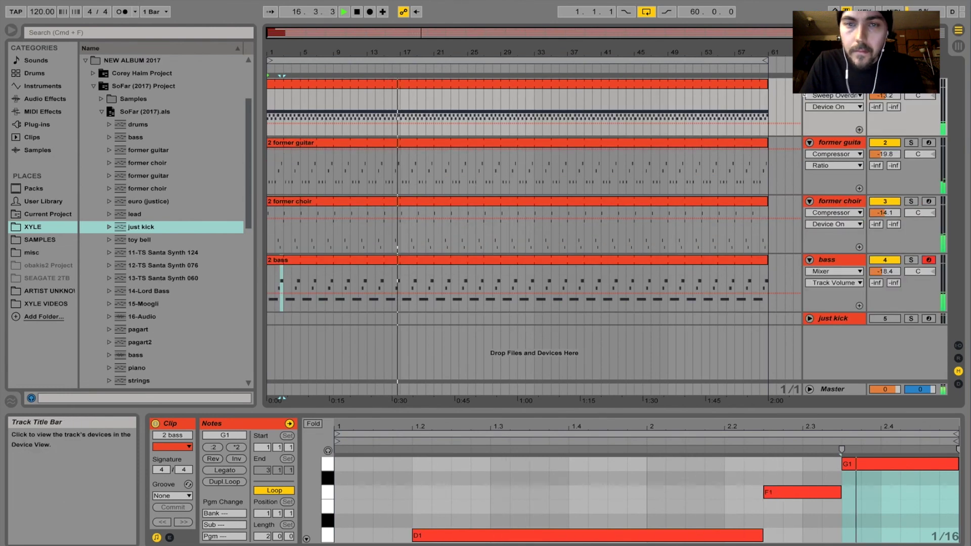
click(718, 86)
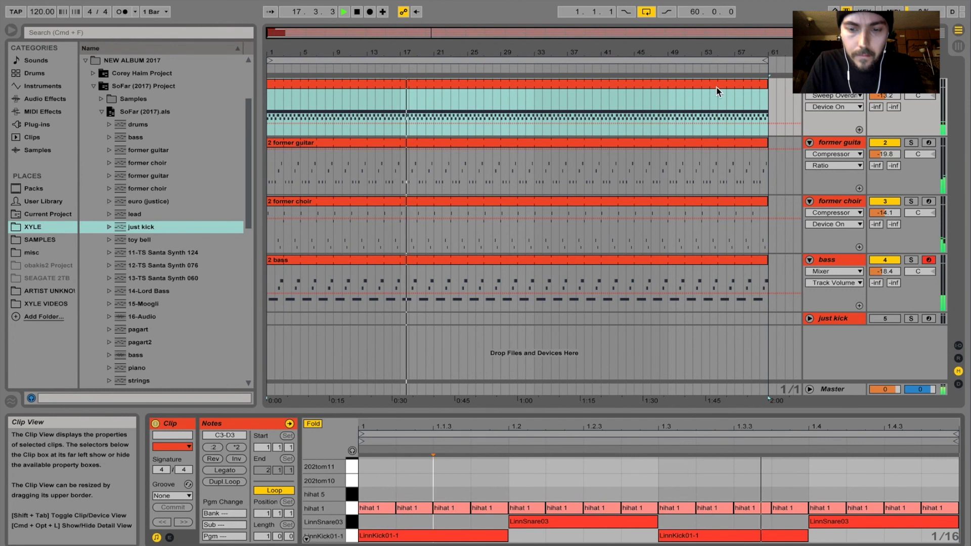
scroll(381, 483, up, 3)
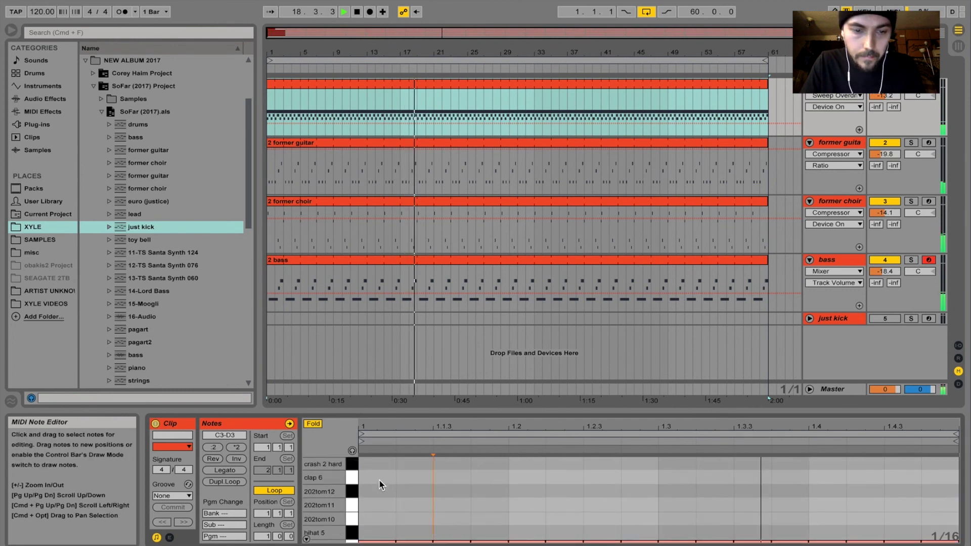
click(374, 464)
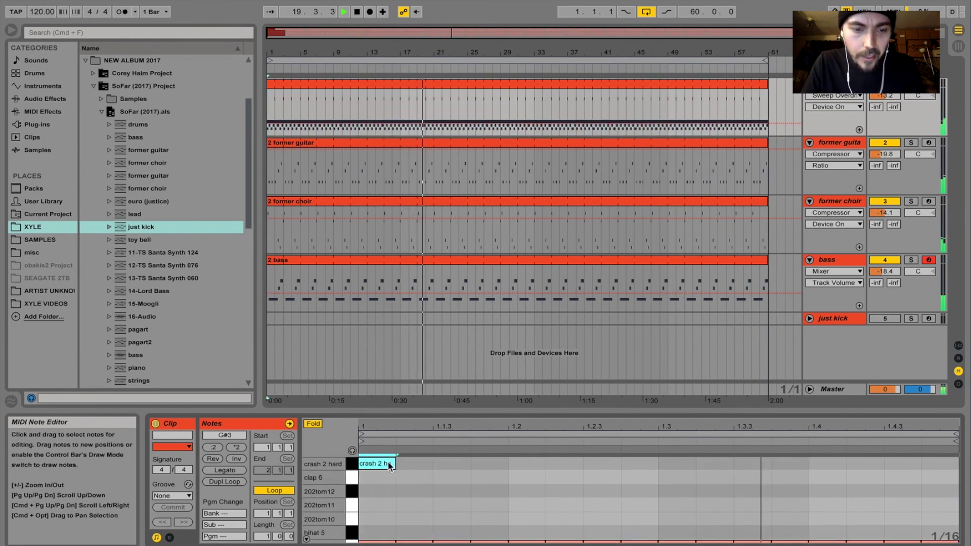
double_click(385, 464)
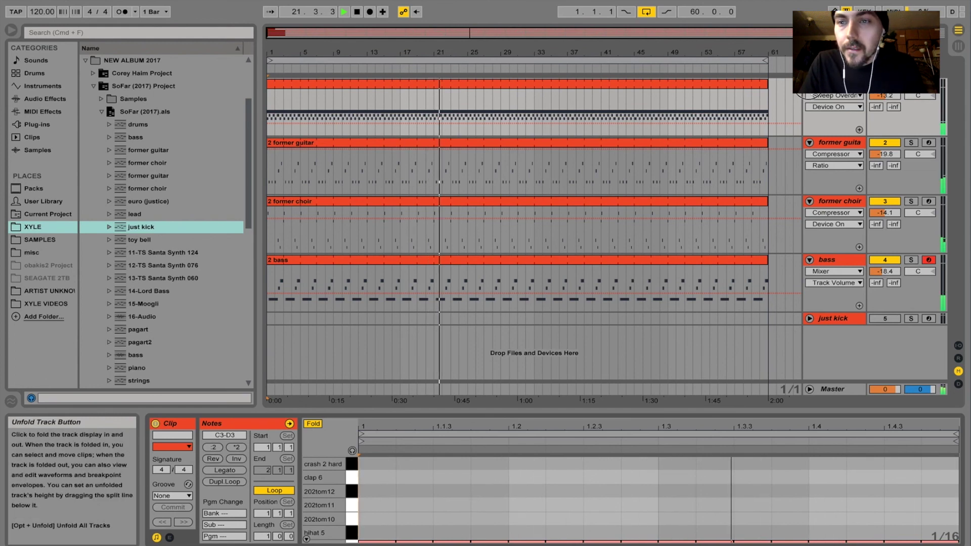
Fold the drums, former guitar and former choir tracks
click(809, 83)
click(810, 97)
click(810, 110)
Fold the bass track and unfold the just kick and former guitar tracks
click(809, 122)
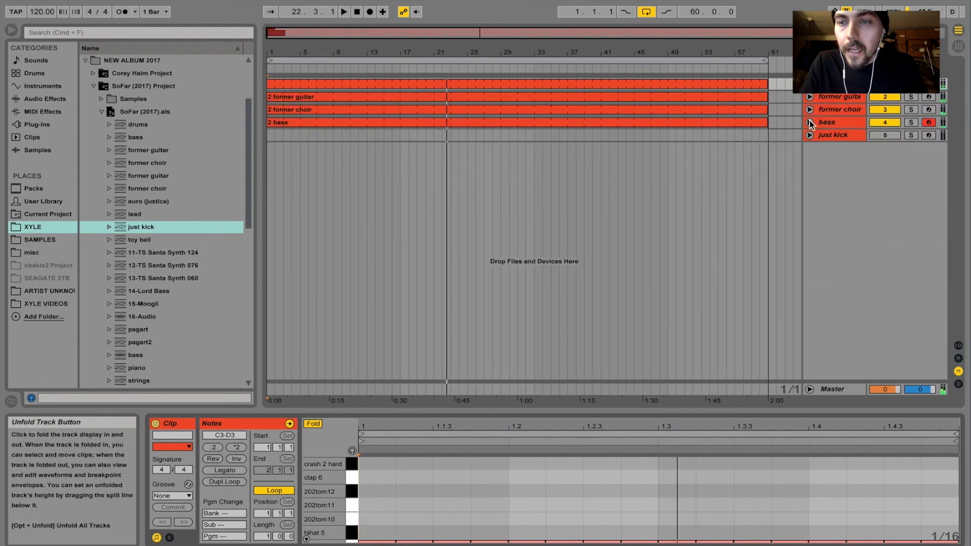
click(810, 135)
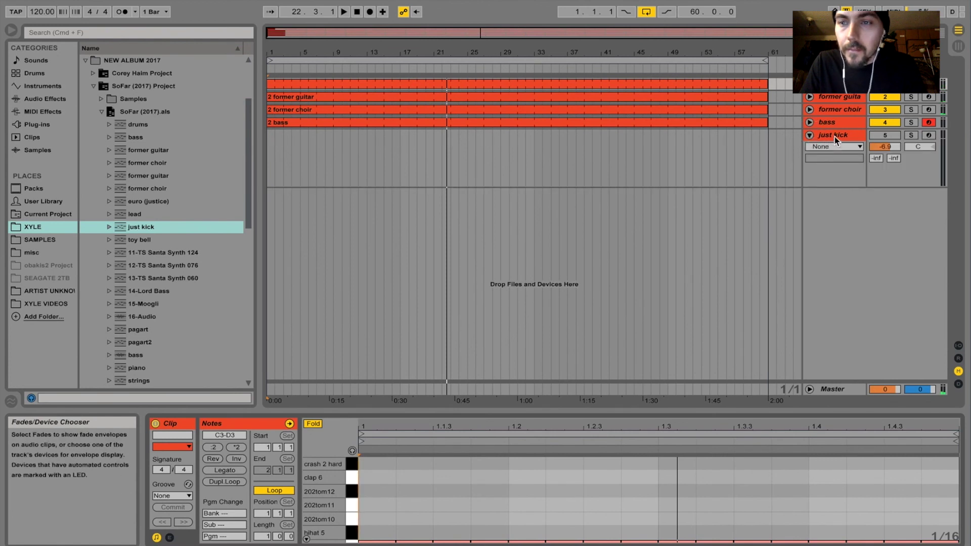
click(834, 136)
click(847, 98)
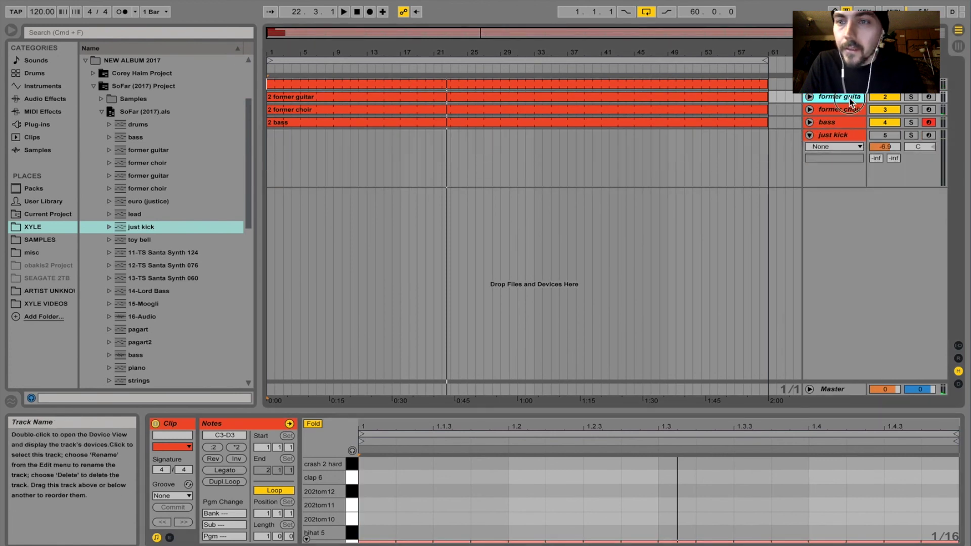
click(810, 98)
click(829, 155)
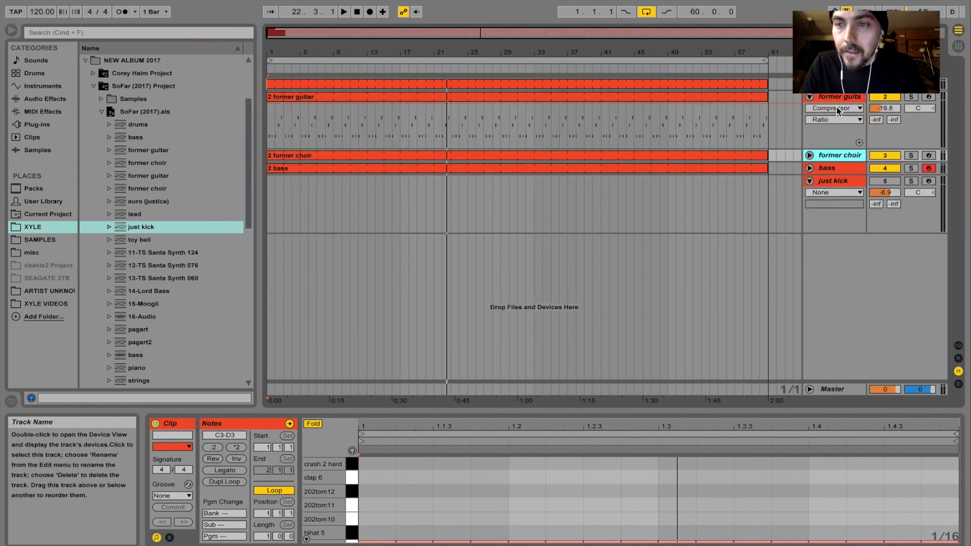
click(838, 101)
click(824, 156)
click(836, 95)
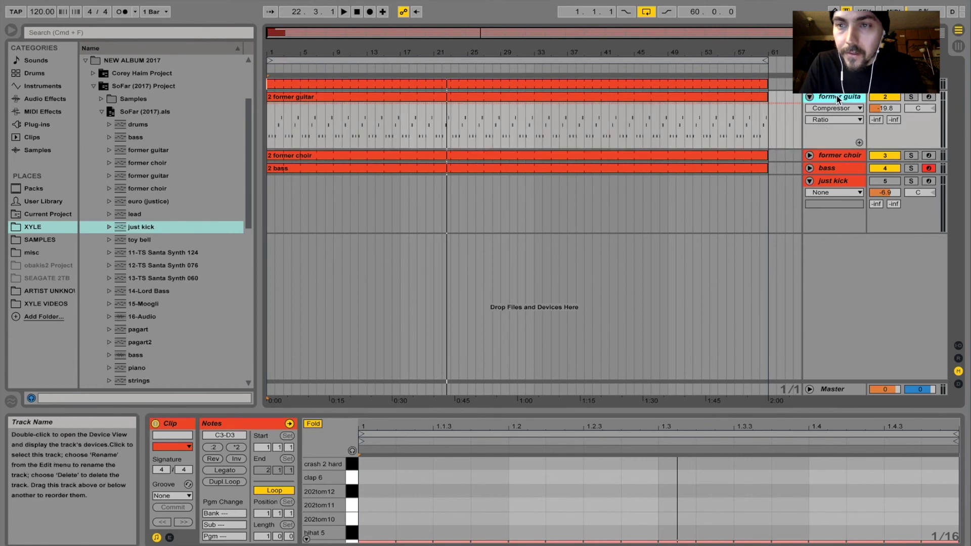
click(827, 181)
Copy the Session just kick clip to its arrangement lane's start and audition it soloed
key(Tab)
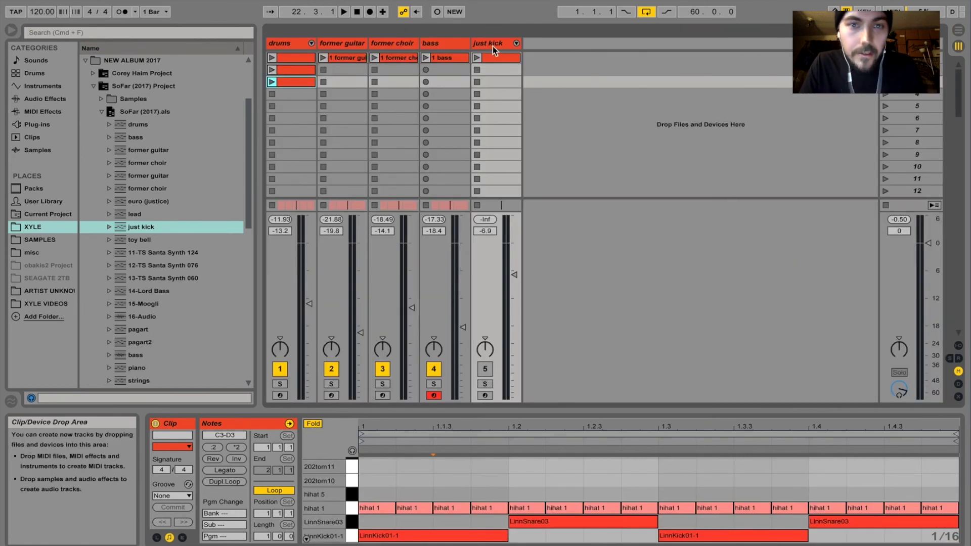
click(494, 56)
key(Tab)
drag(495, 57, 768, 184)
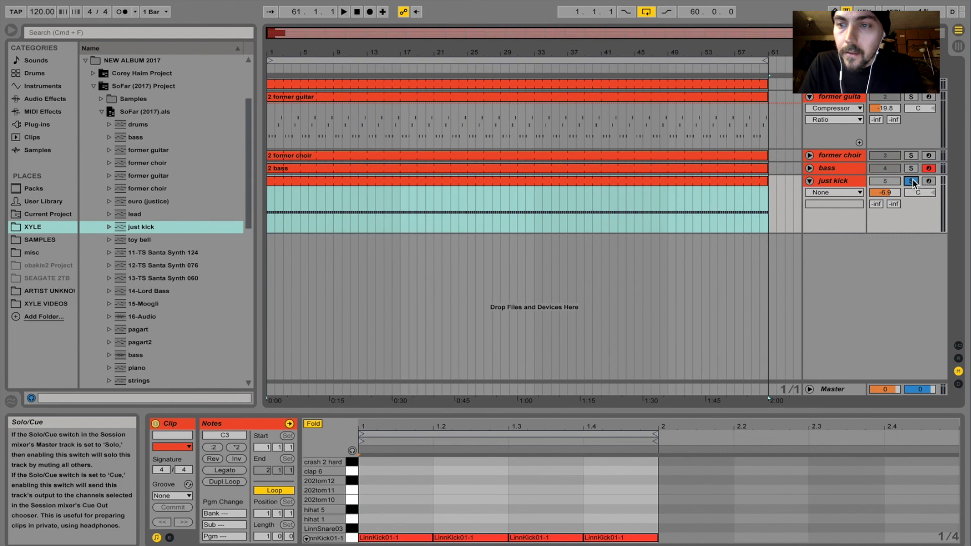
click(911, 180)
key(space)
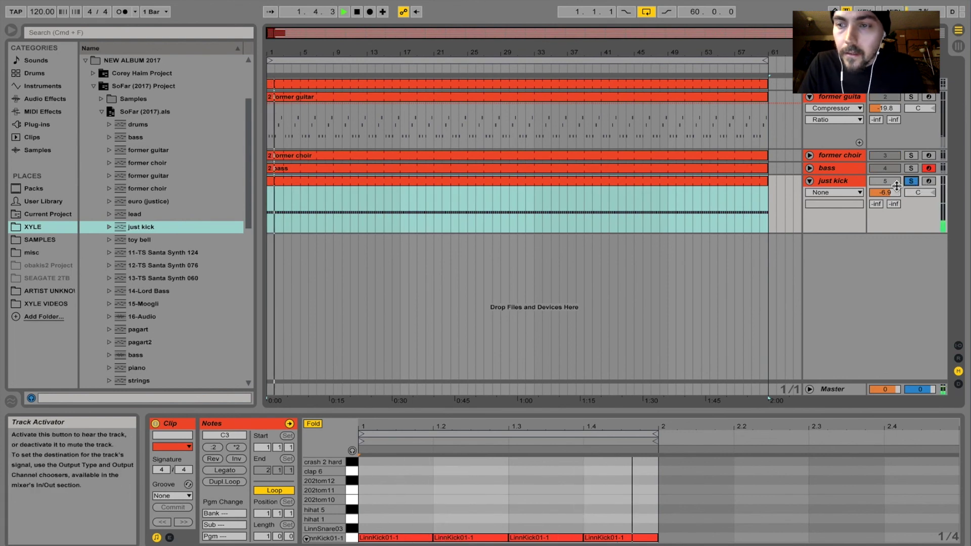
click(911, 182)
key(space)
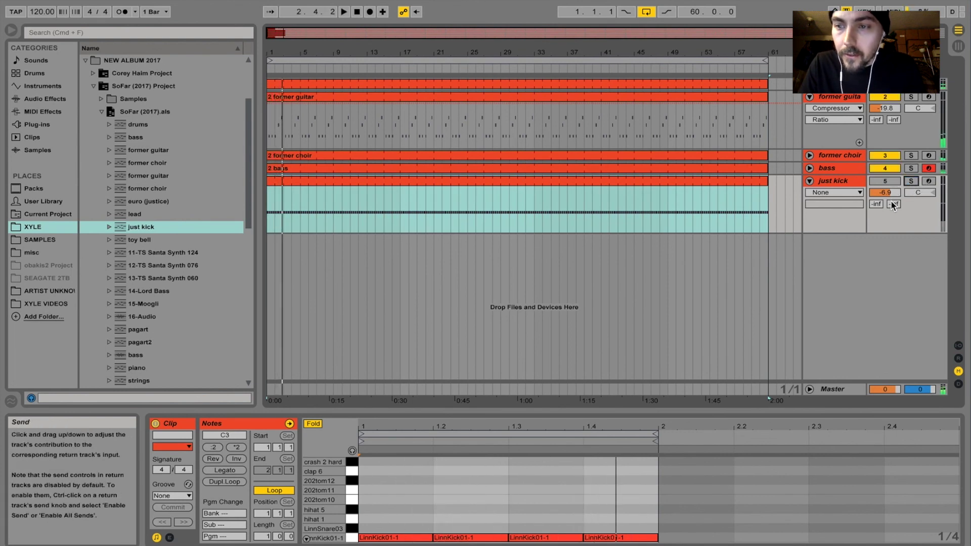
click(885, 181)
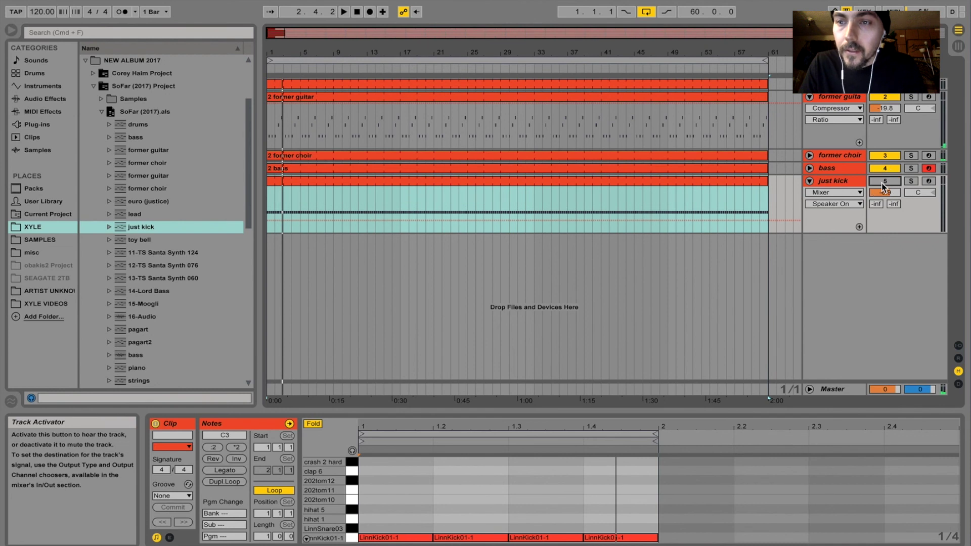
Solo former guitar and display its device chain with the compressor
click(834, 98)
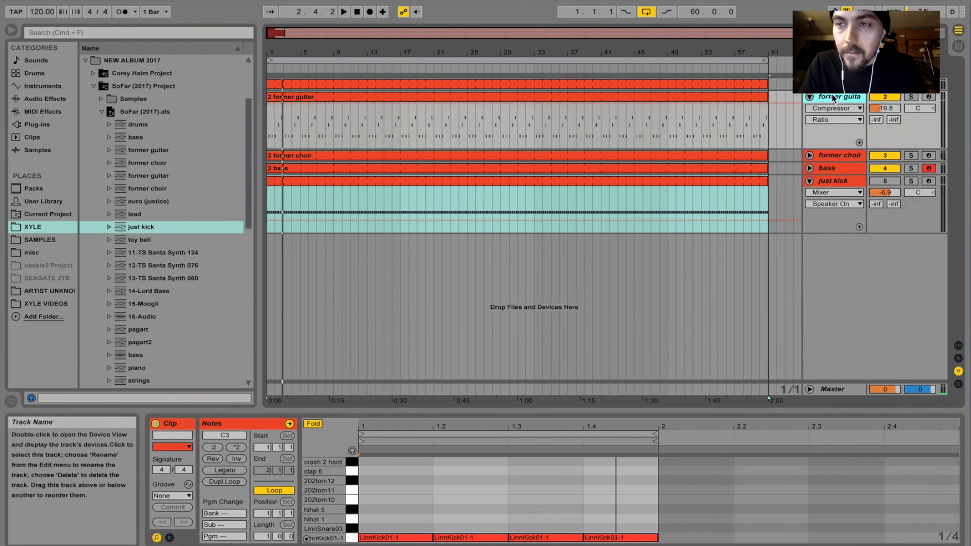
click(910, 98)
key(space)
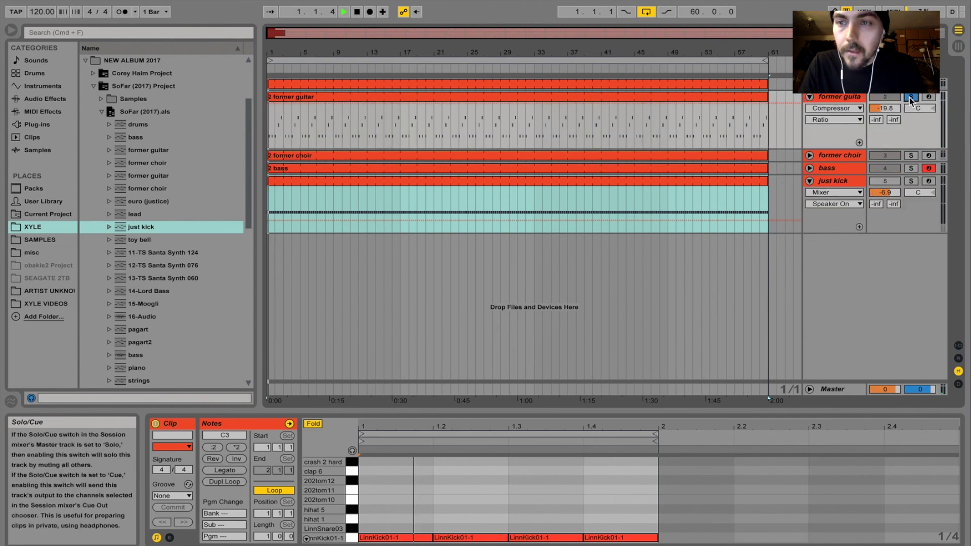
click(848, 101)
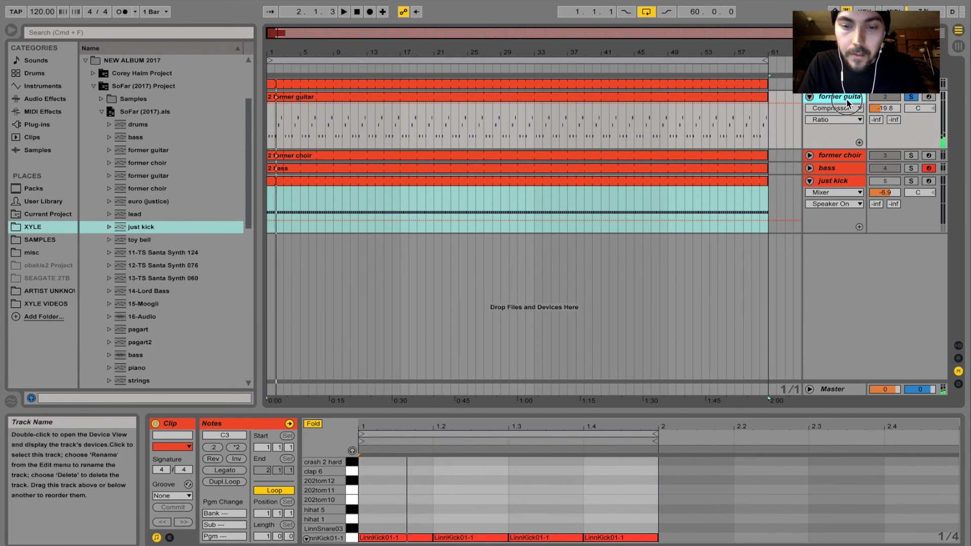
double_click(847, 102)
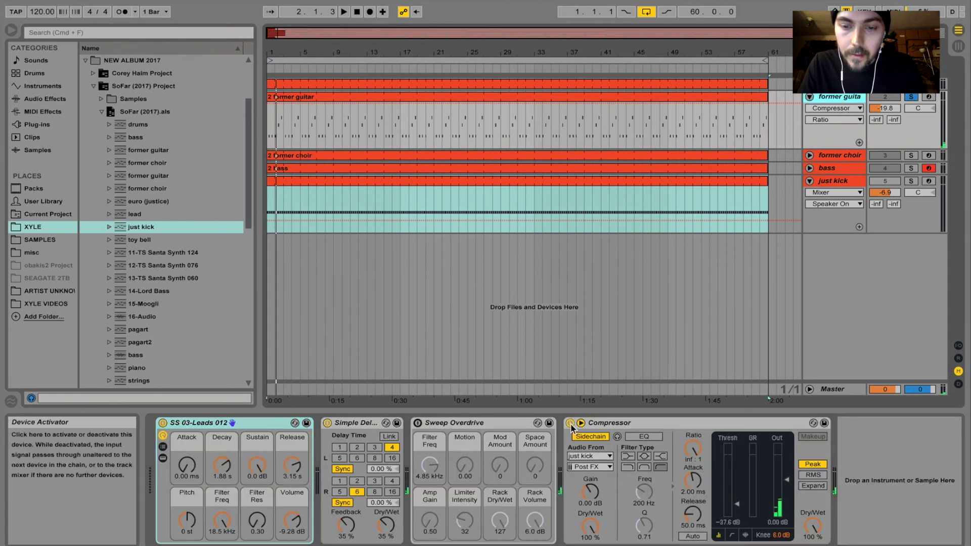
click(626, 424)
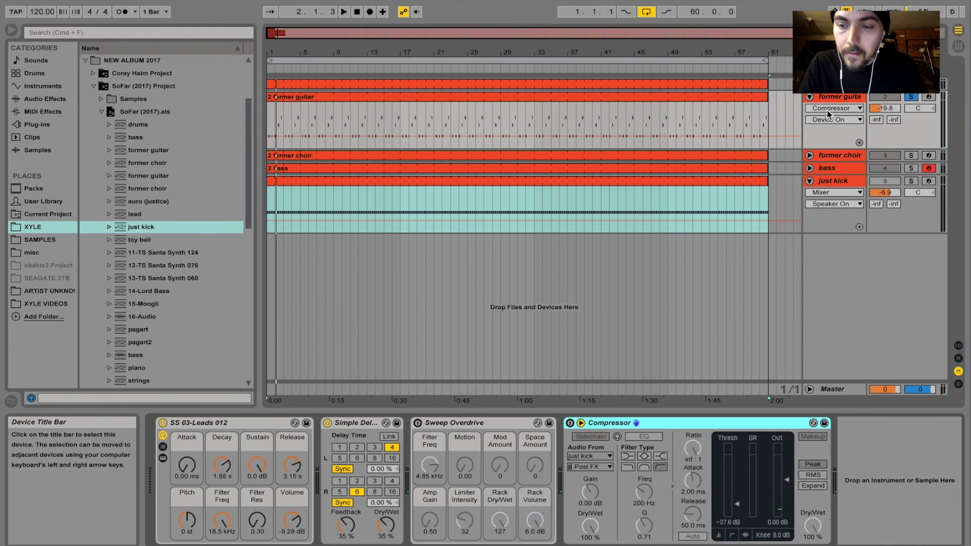
click(840, 155)
click(829, 168)
click(648, 437)
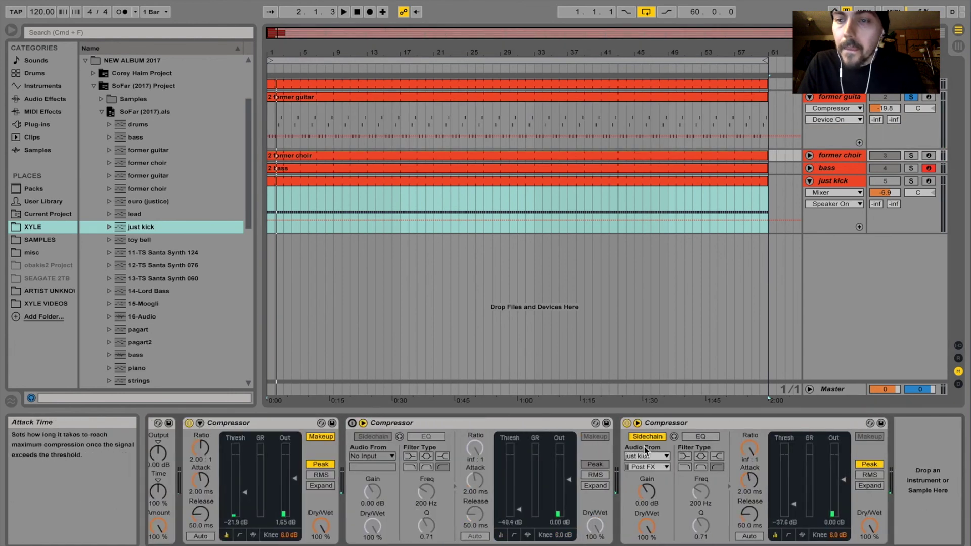
Audition just kick soloed, then move the solo back to former guitar
click(842, 181)
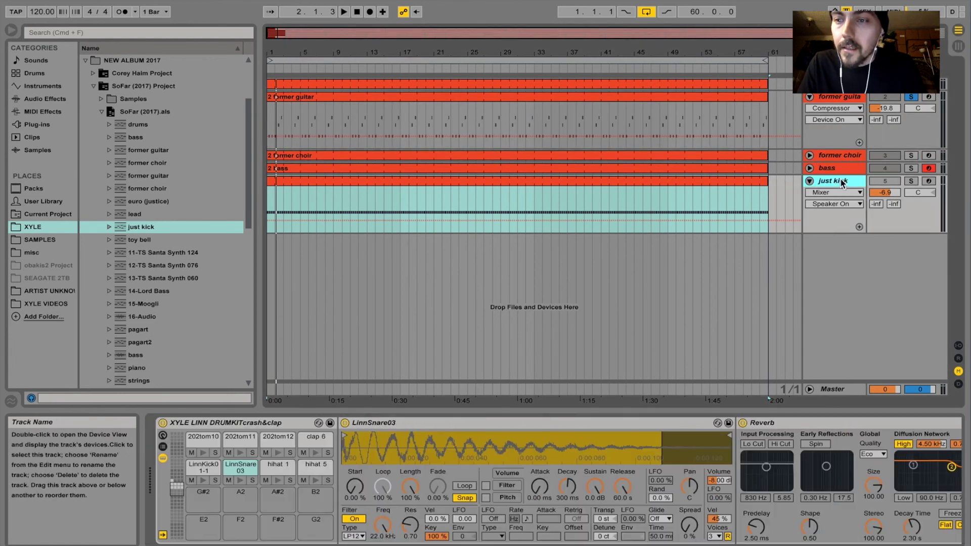
click(913, 182)
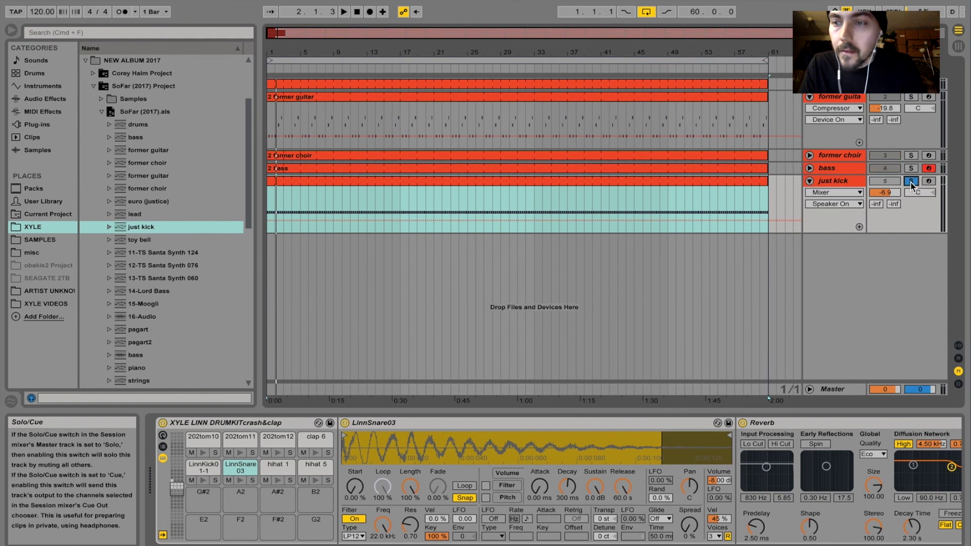
key(space)
click(912, 182)
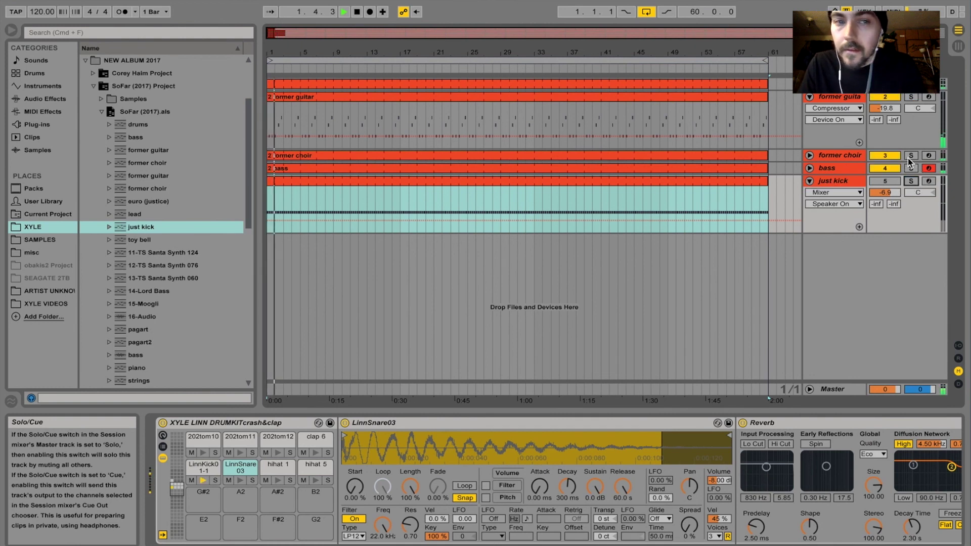
click(912, 97)
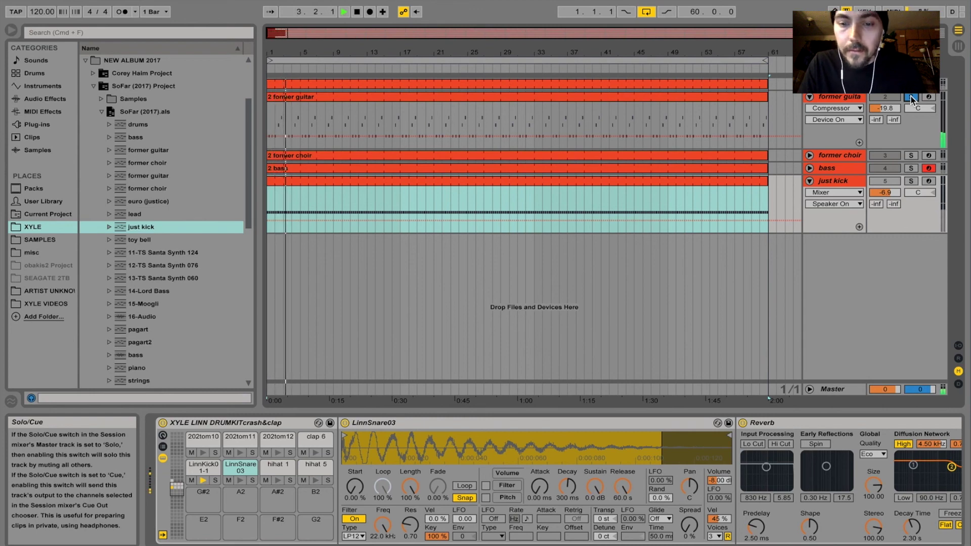
key(space)
Switch on former guitar's kick-keyed sidechain Compressor and listen to the result
click(840, 96)
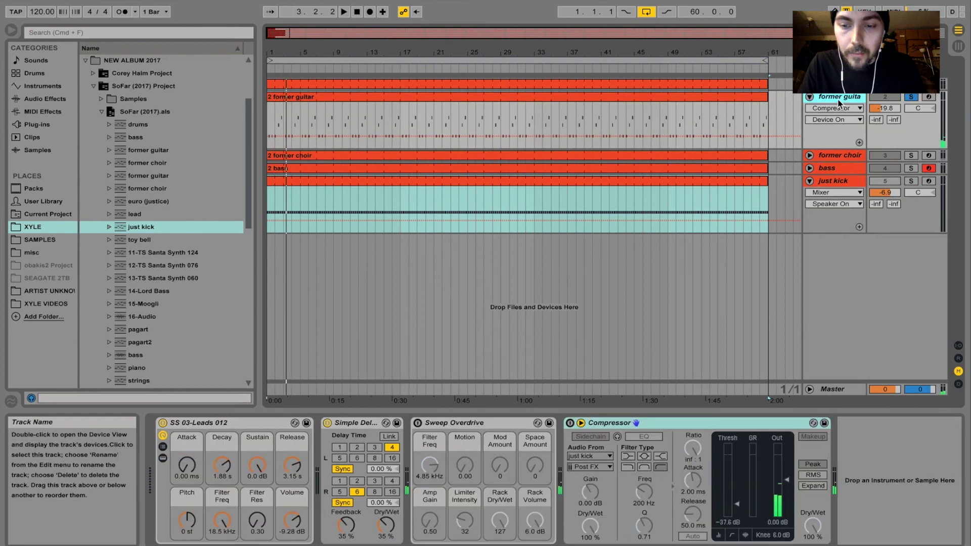
click(658, 426)
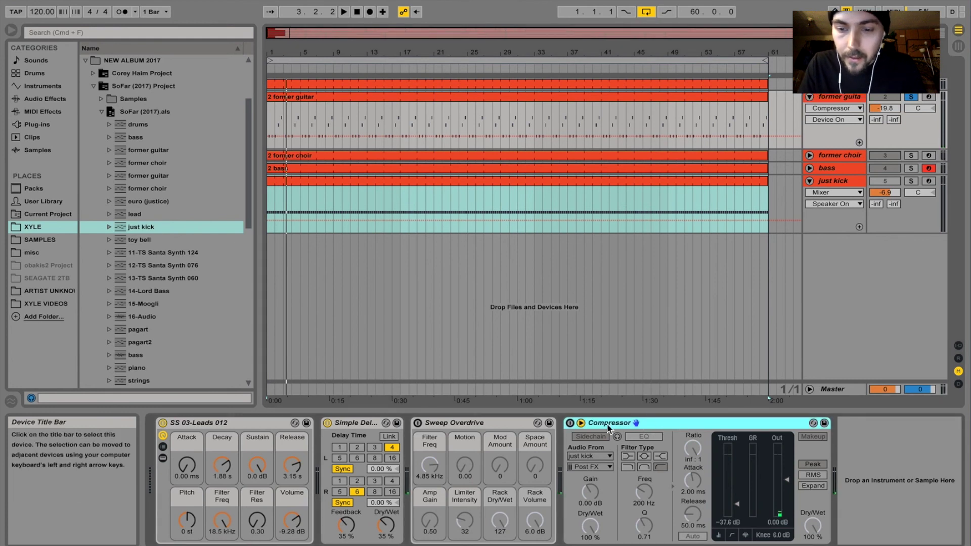
click(570, 422)
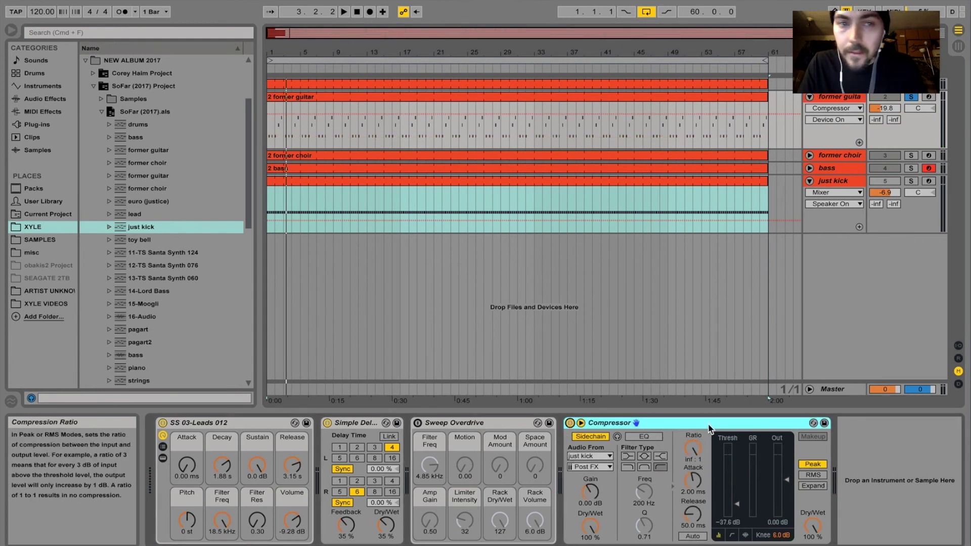
key(space)
click(849, 97)
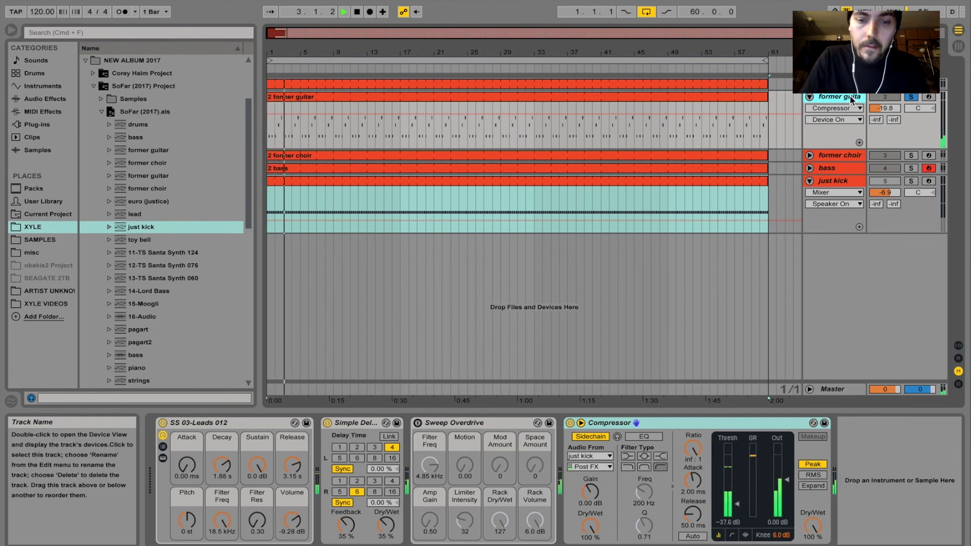
key(XF86AudioRaiseVolume)
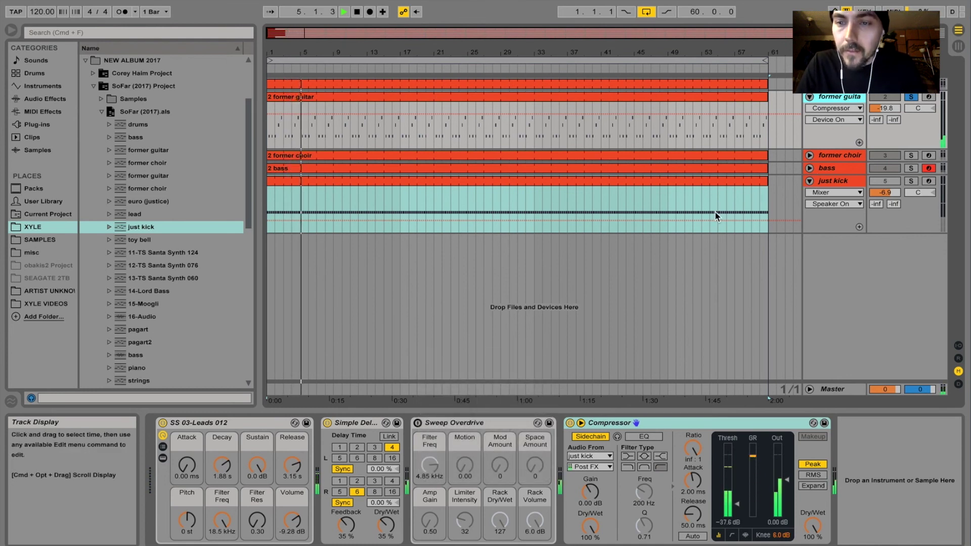
key(space)
Replay the song from the start and bring up former choir's compressor chain
click(739, 182)
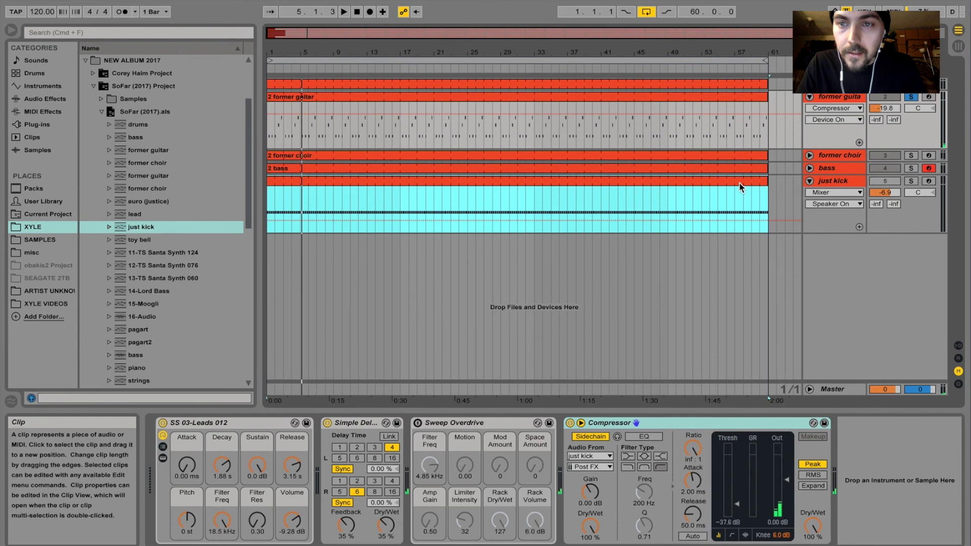
click(716, 99)
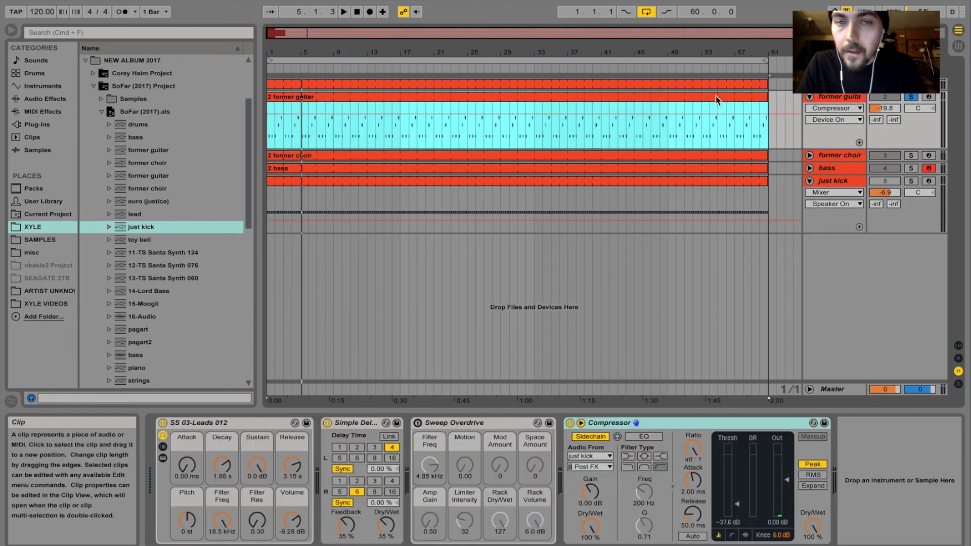
key(space)
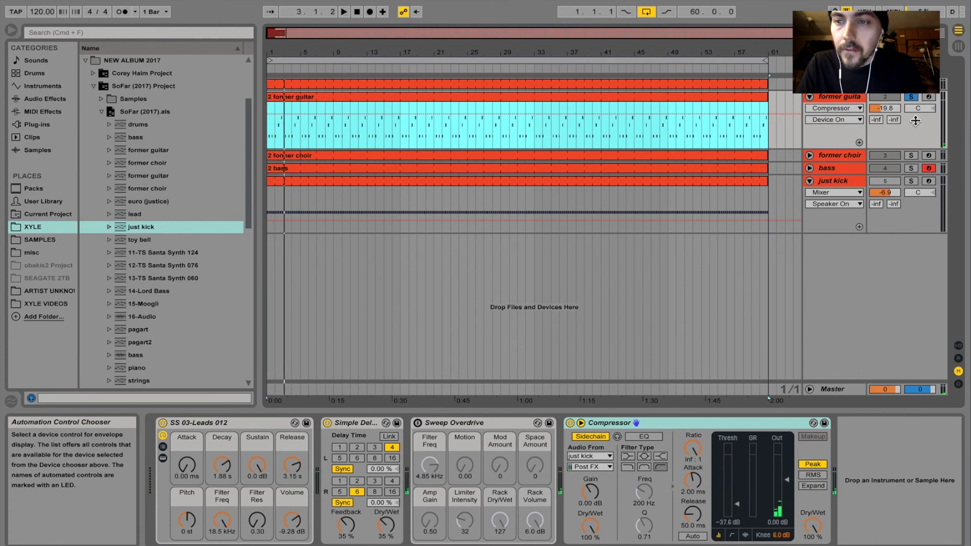
click(854, 158)
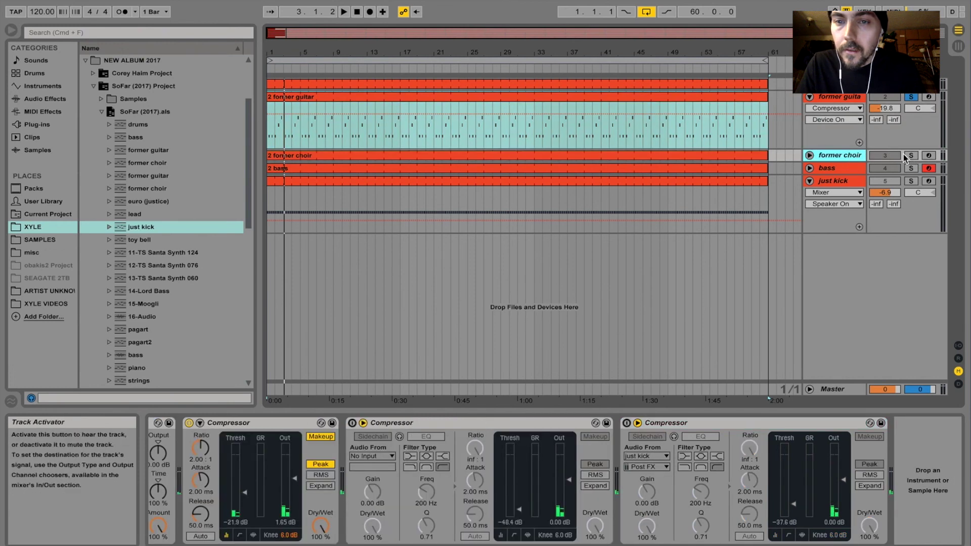
Switch on the former choir's third Compressor, keyed from just kick, and play
key(space)
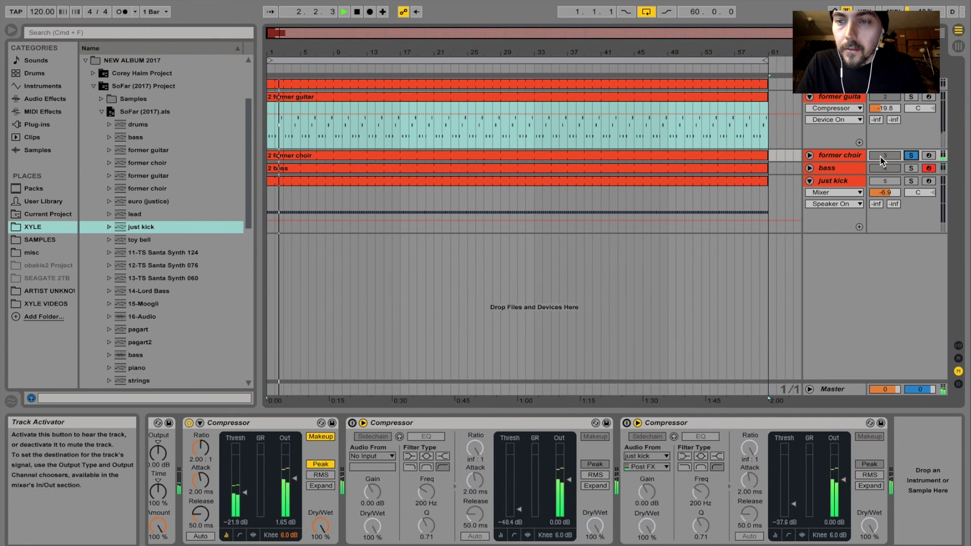
click(848, 160)
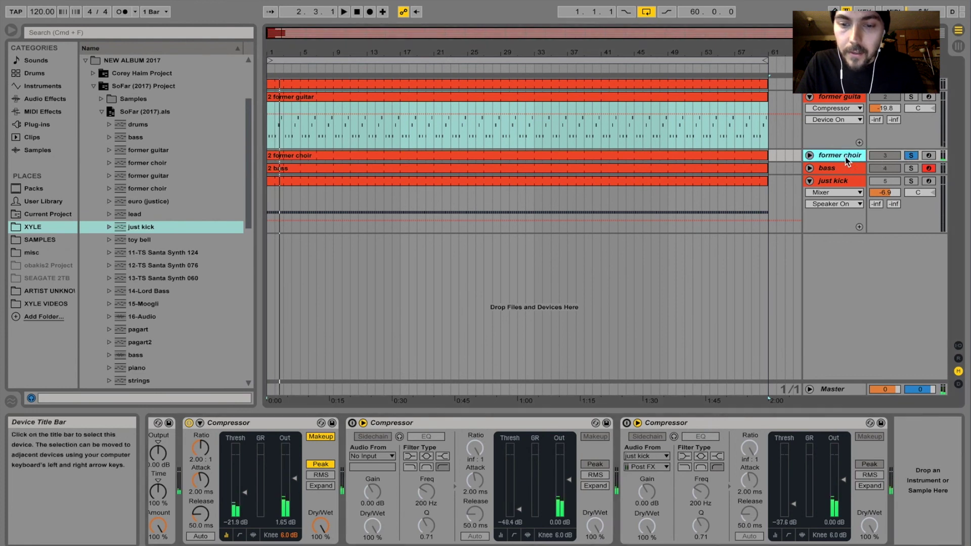
click(692, 424)
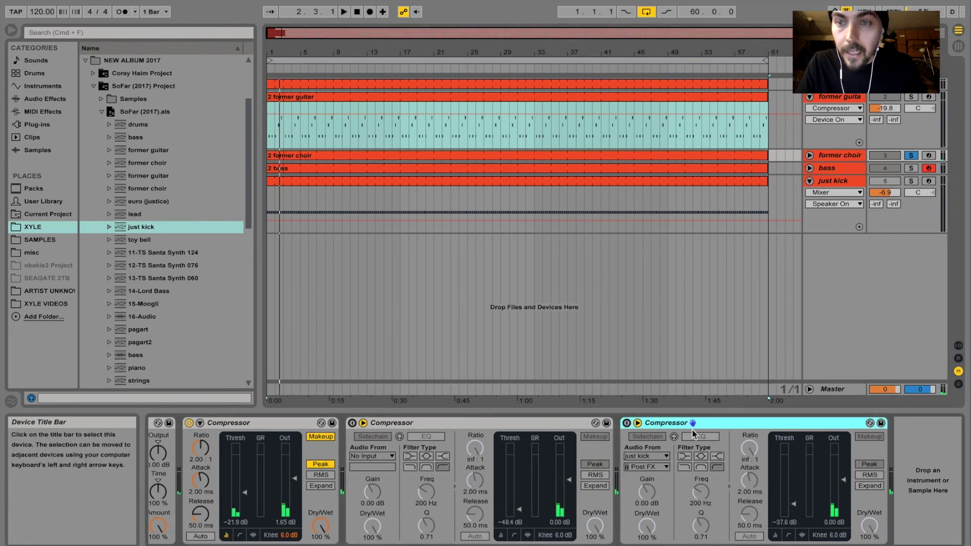
click(628, 423)
key(space)
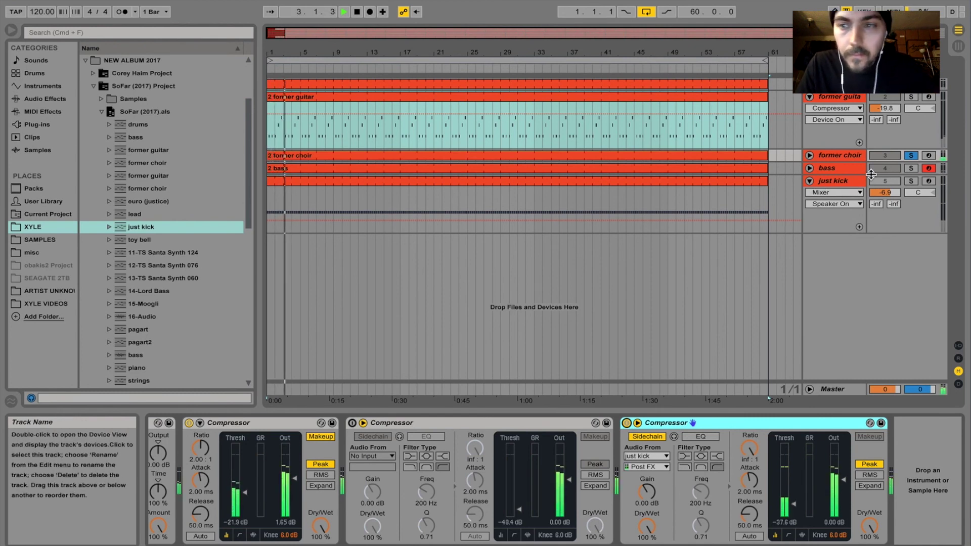
Compare the choir compressor bypassed and on, then unsolo choir and fold former guitar
click(912, 156)
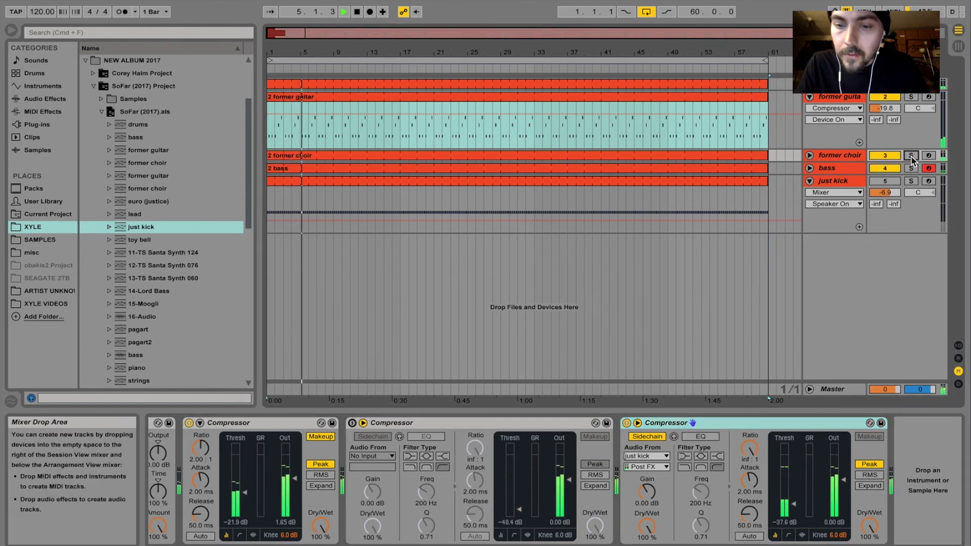
click(912, 156)
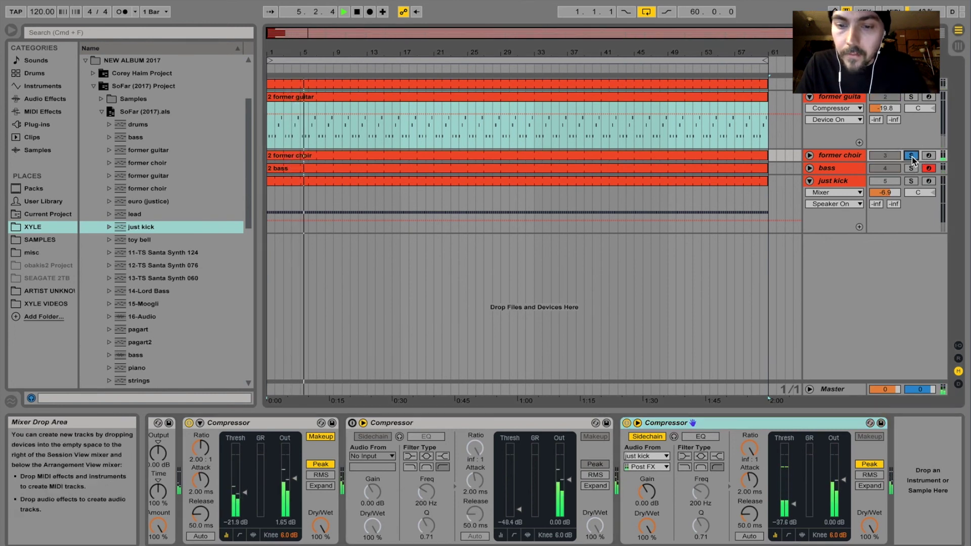
click(627, 423)
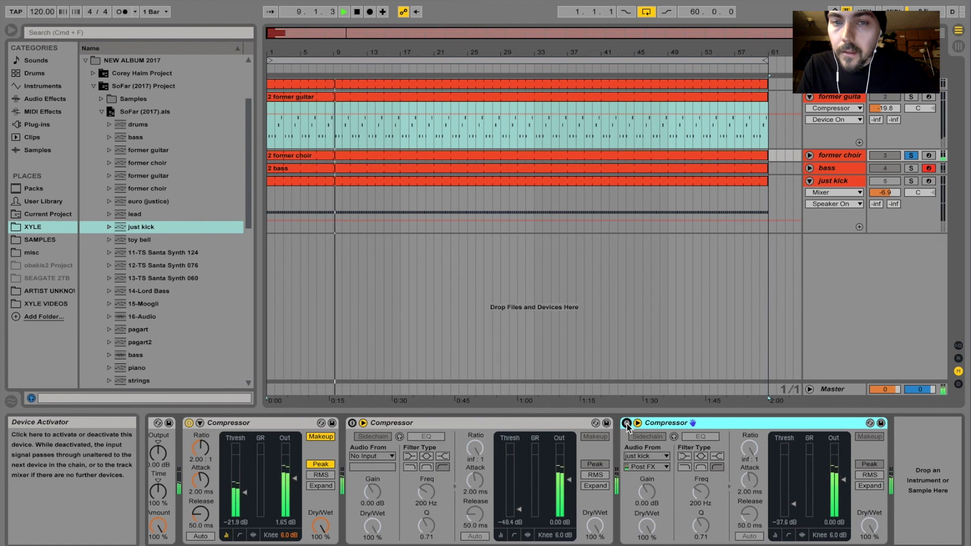
click(626, 424)
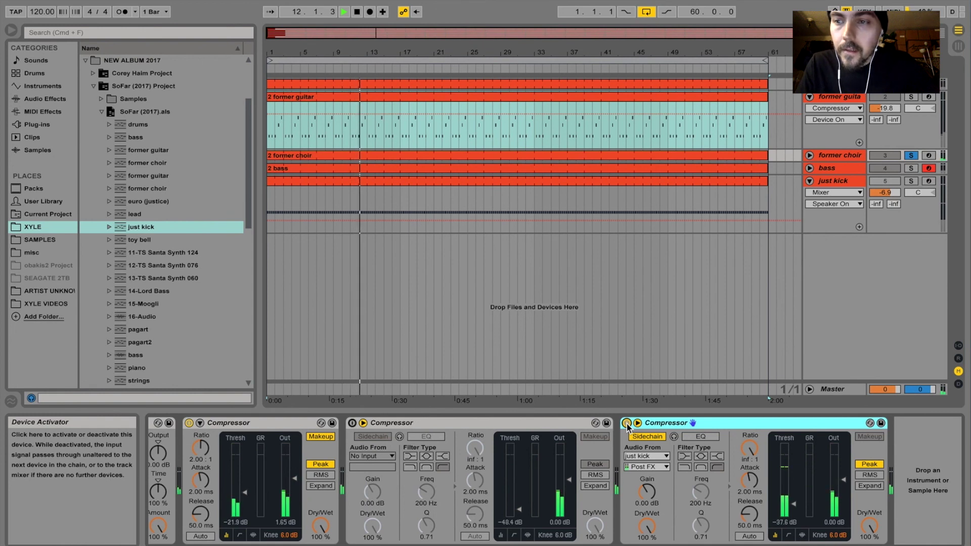
click(626, 424)
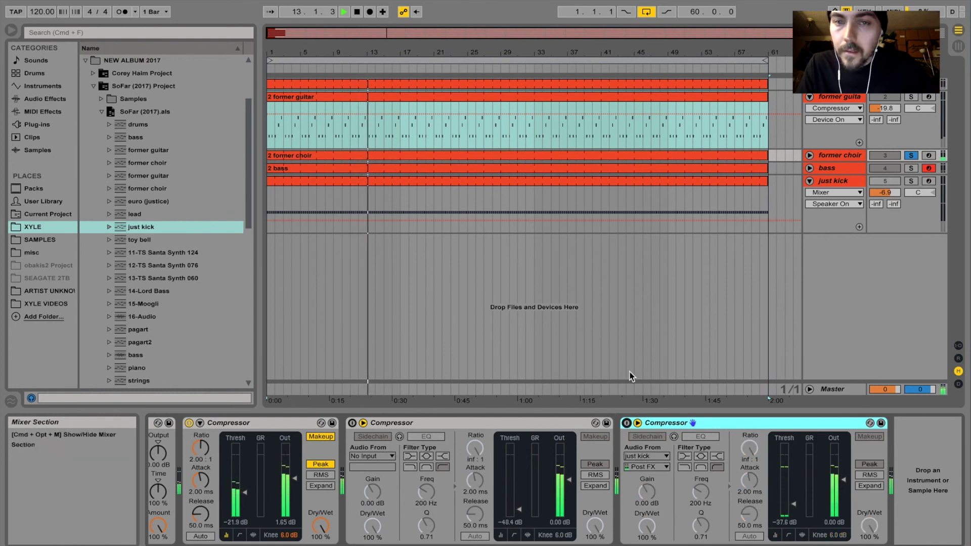
click(627, 424)
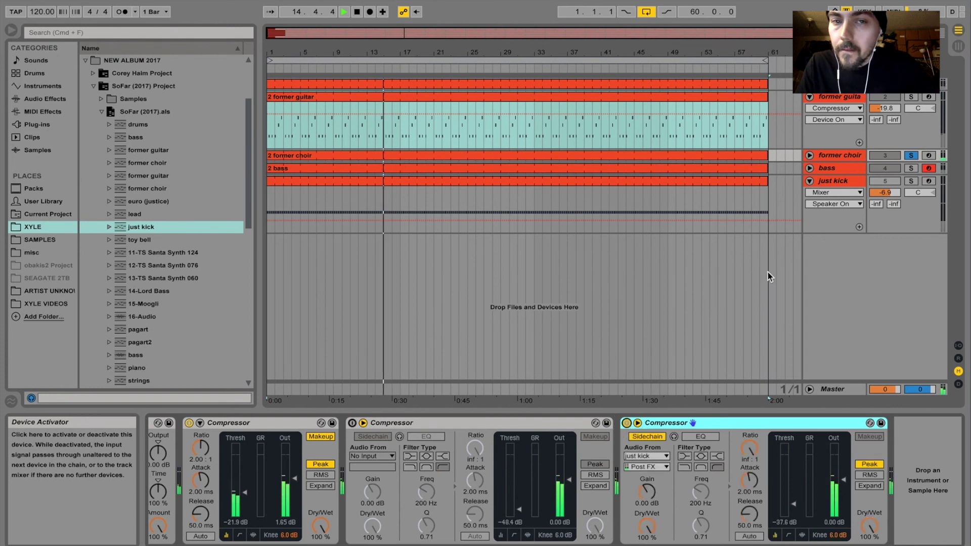
click(910, 156)
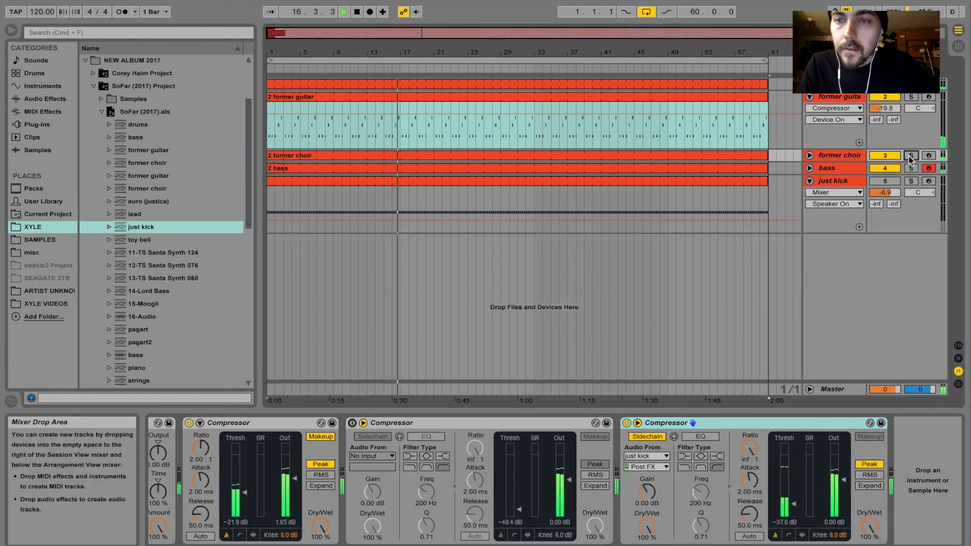
click(809, 98)
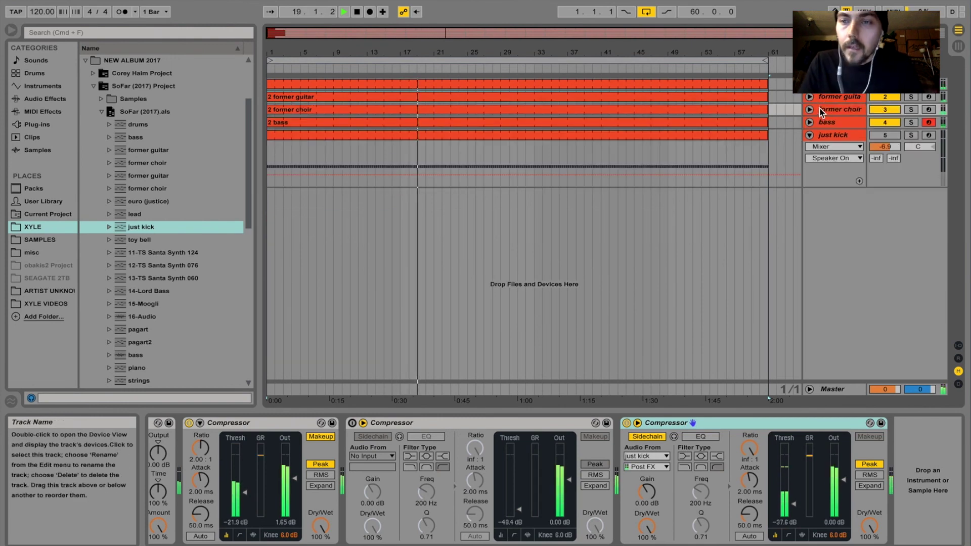
Paste the just-kick sidechain Compressor into the bass track's chain and solo the bass
click(822, 114)
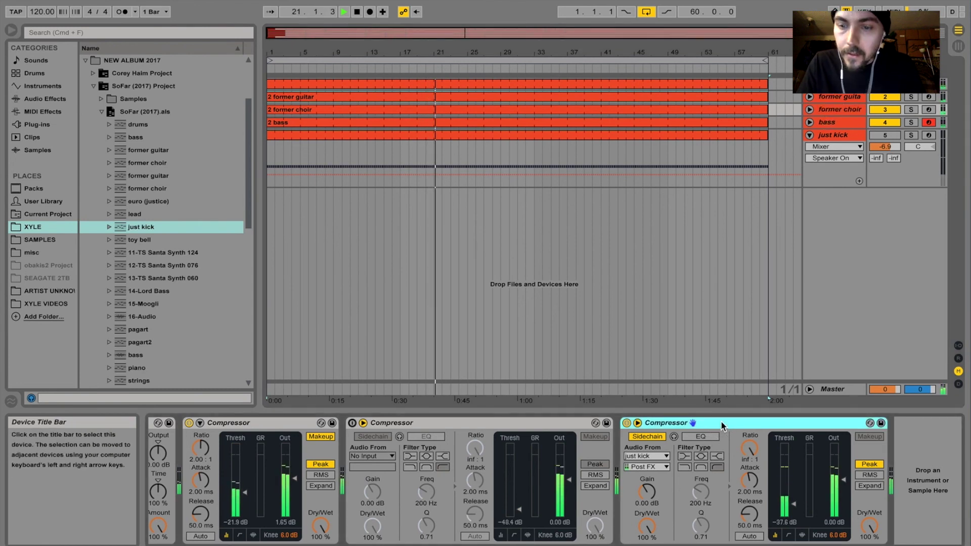
click(832, 123)
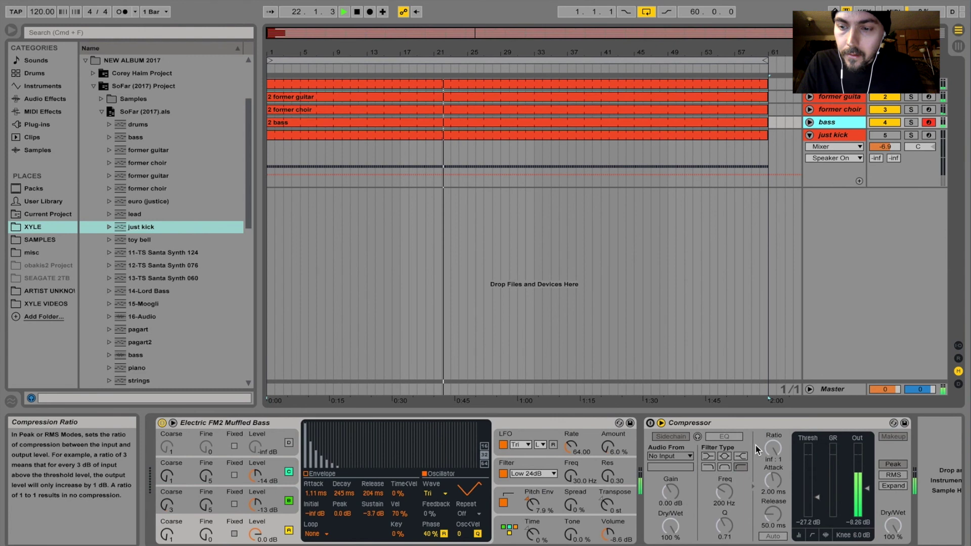
key(super+v)
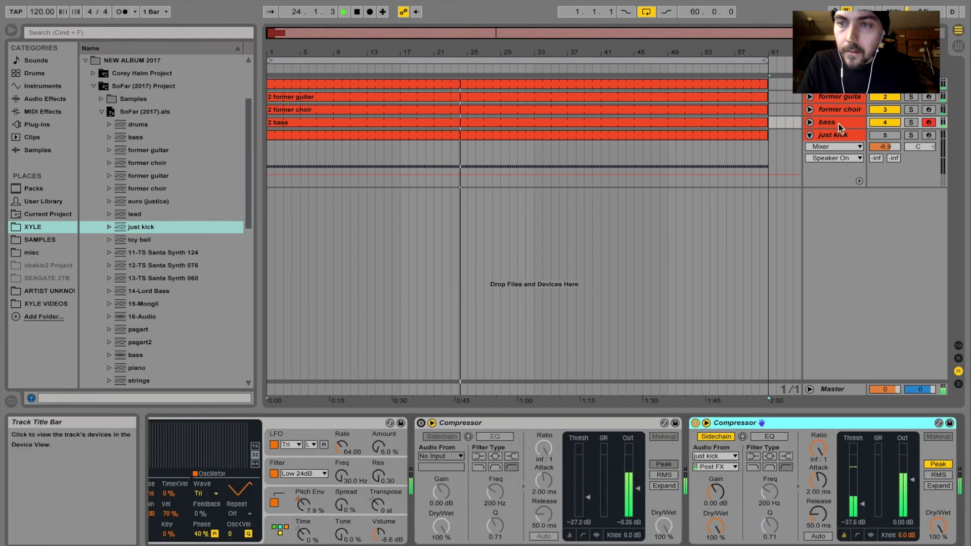
click(901, 123)
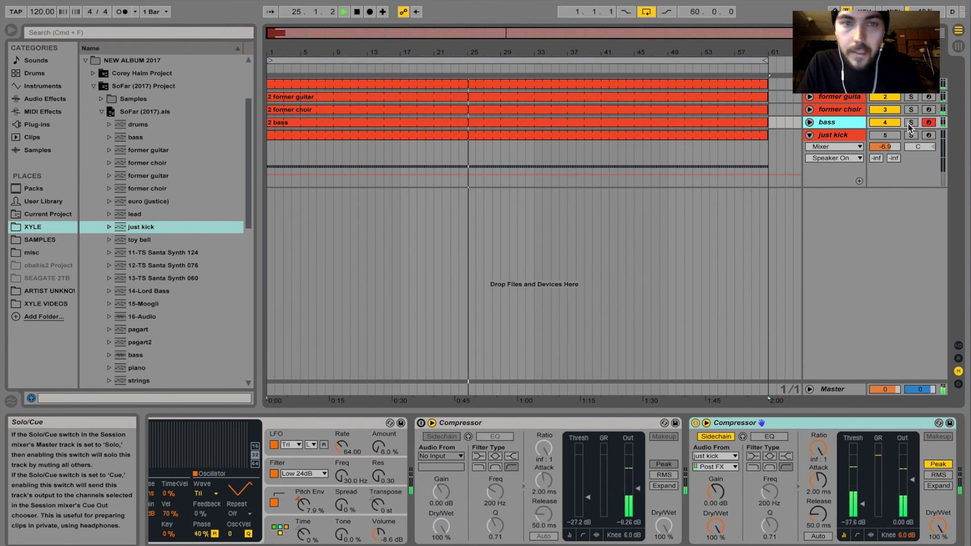
click(911, 123)
Nudge the bass fader from -18.4 up to -16.7 dB in the Session mixer
key(Tab)
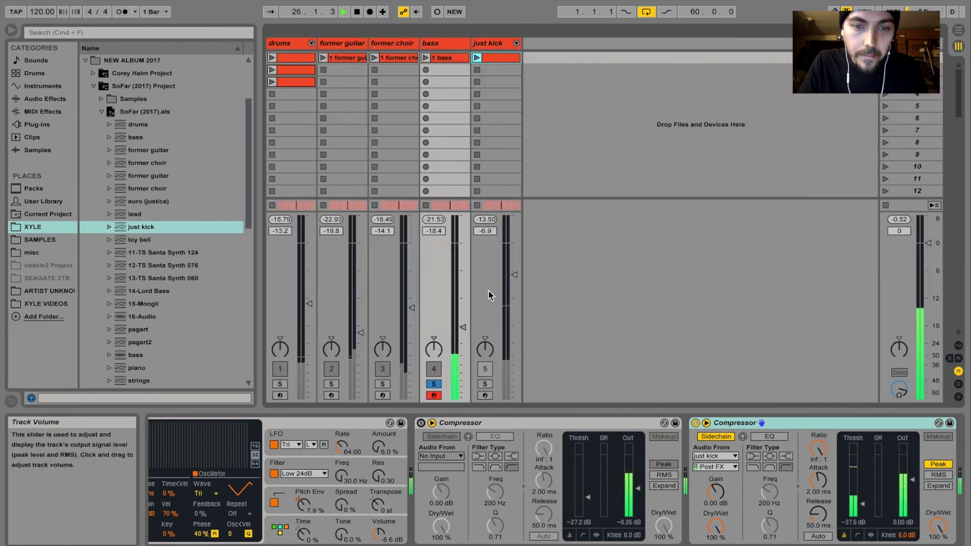
drag(463, 327, 463, 320)
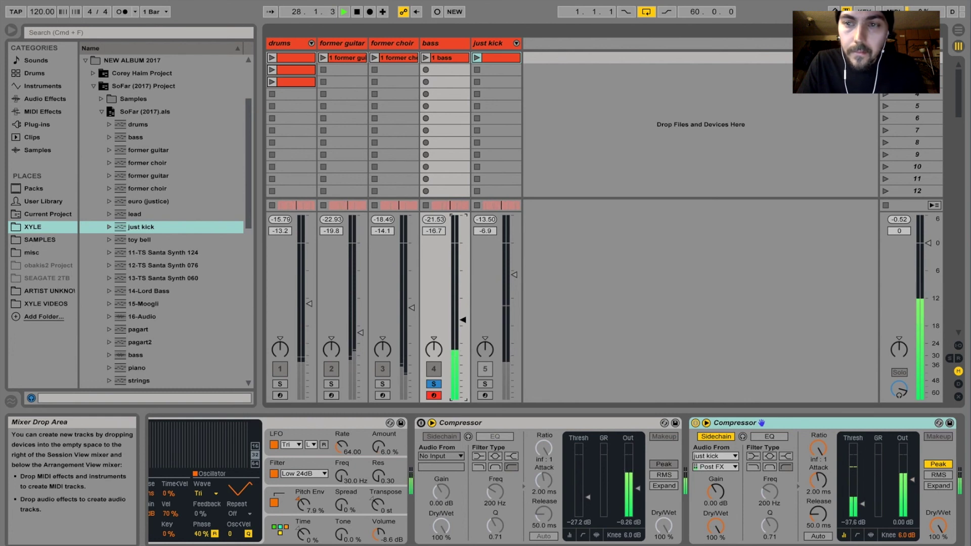
key(Tab)
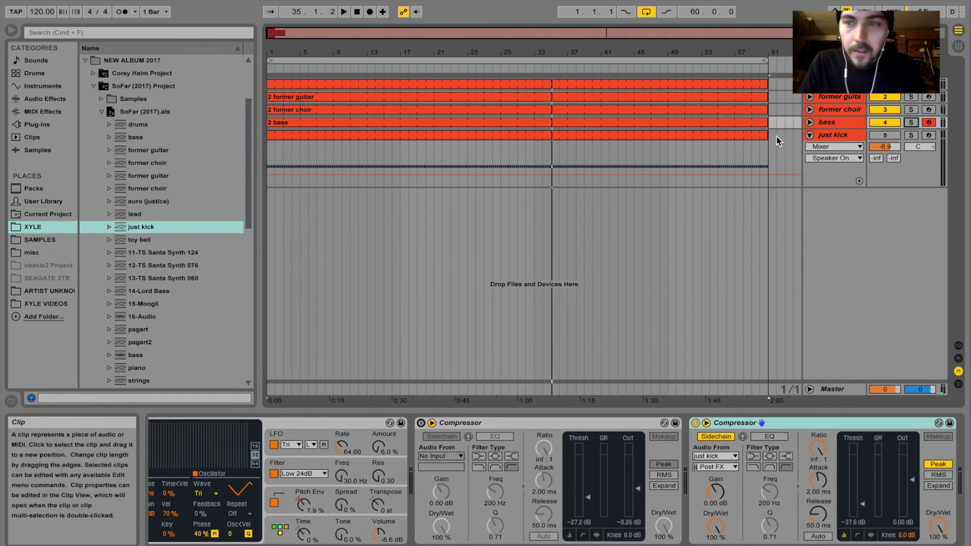
Fold the just kick track, stop playback at bar 1, save the Live Set, then reopen the File menu
click(810, 135)
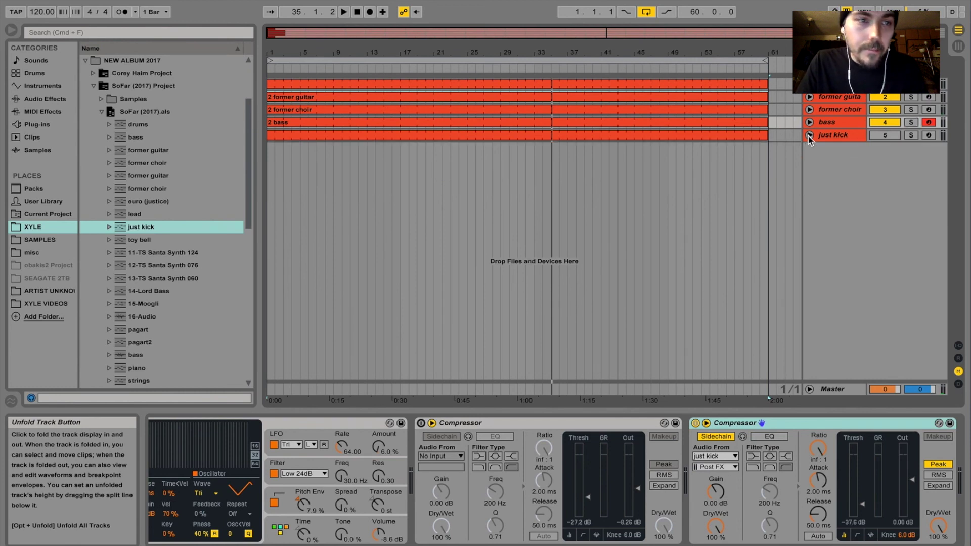
click(357, 11)
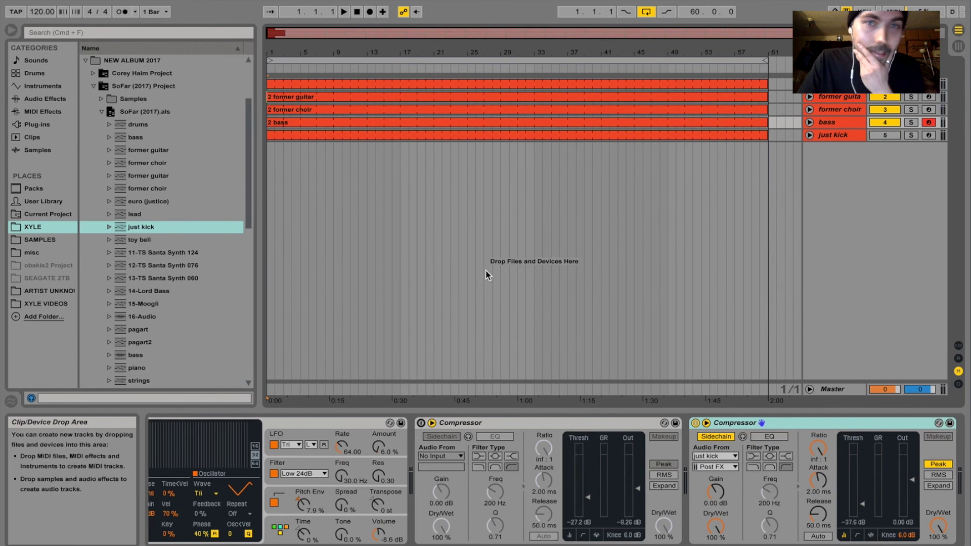
click(73, 0)
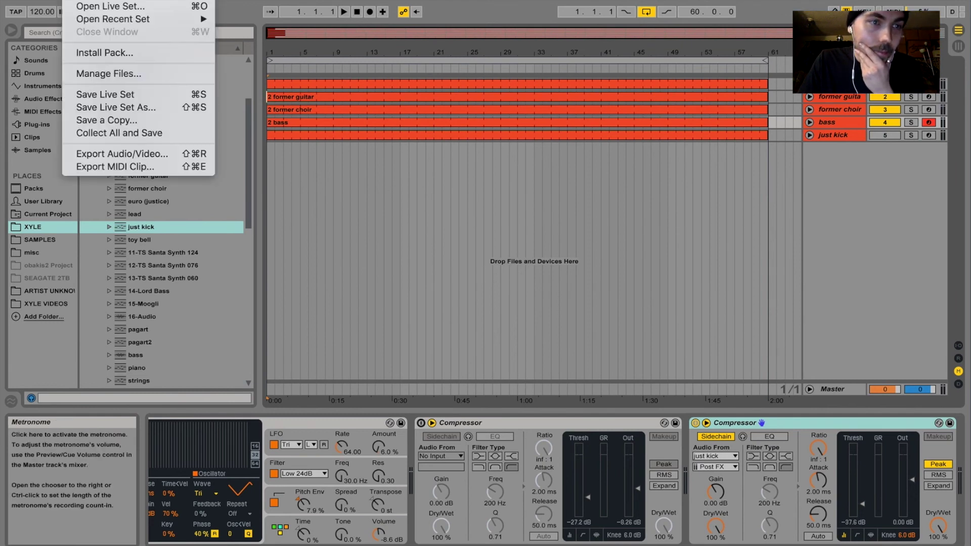
click(105, 94)
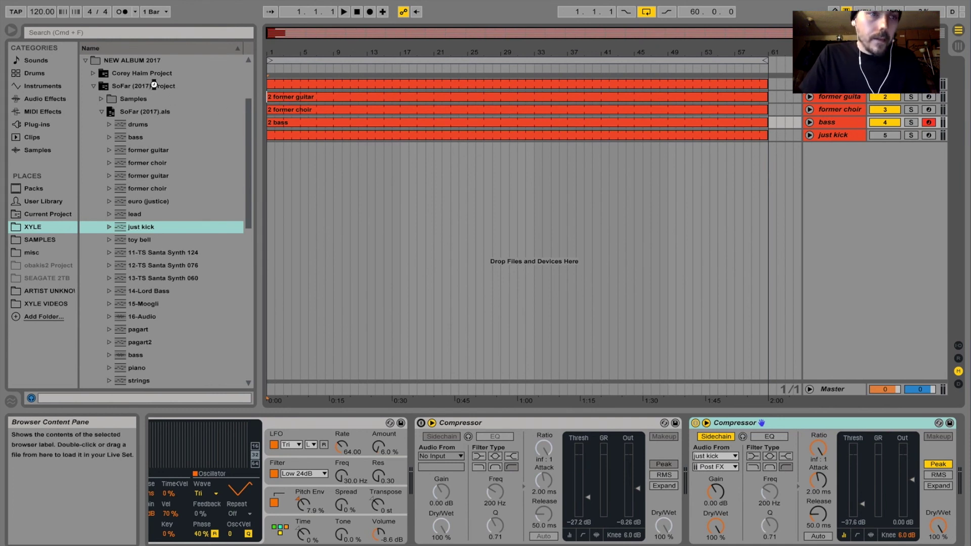
click(81, 0)
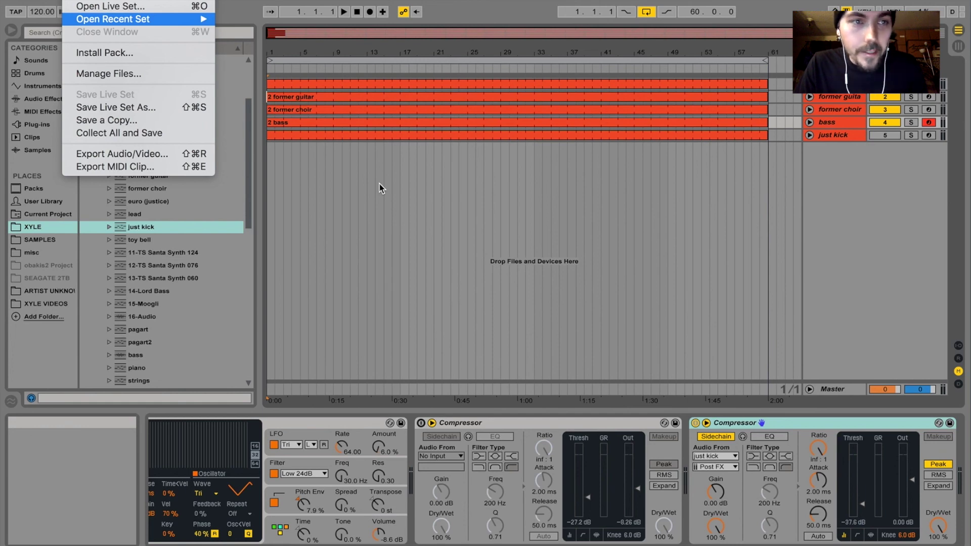
Open Stargazer.als from the recent sets and switch to Arrangement View
key(Right)
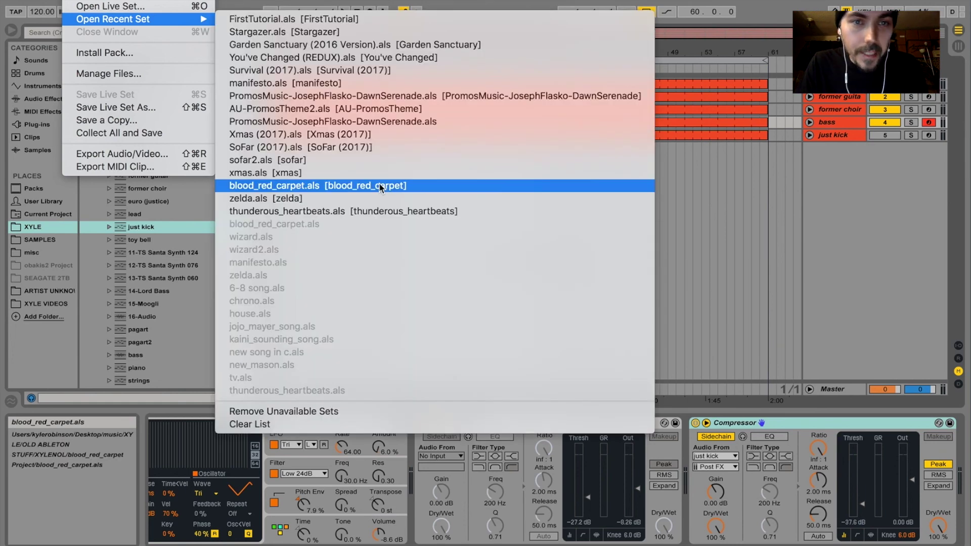
click(337, 33)
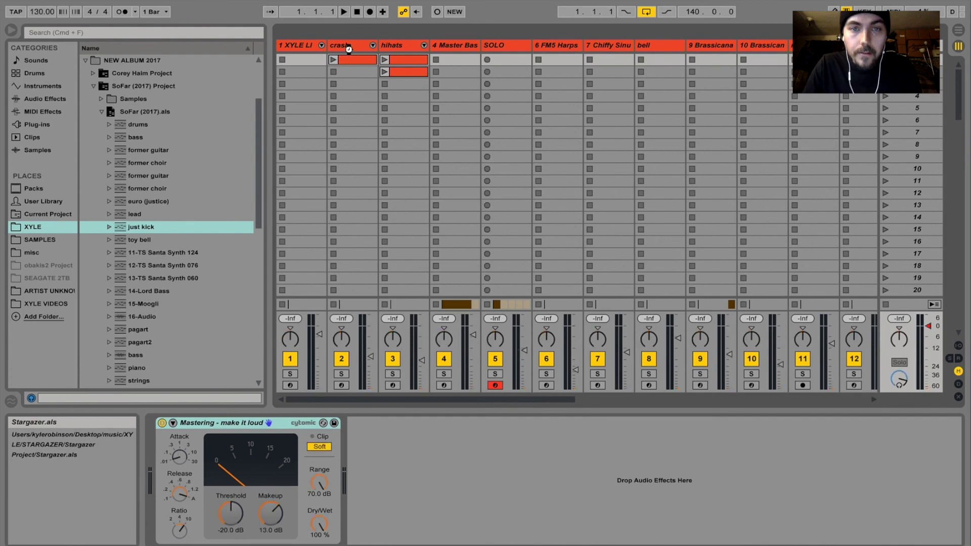
key(Tab)
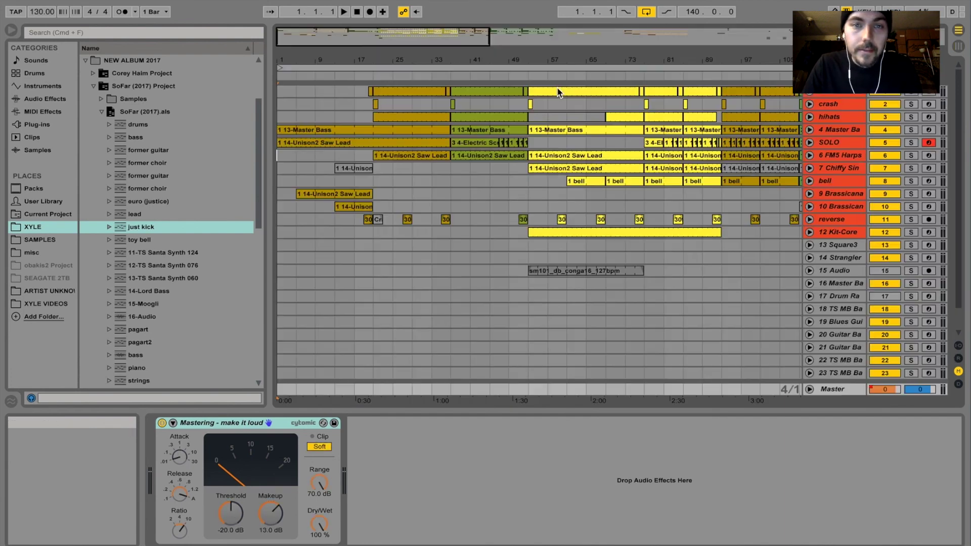
Zoom the arrangement to the song's main section and select the drum clip at bars 17–33
double_click(310, 40)
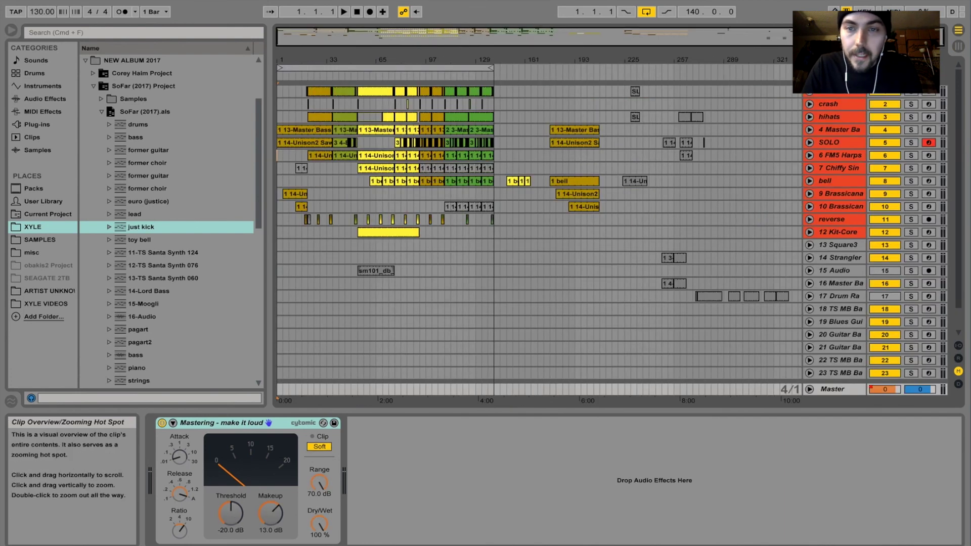
drag(309, 40, 310, 69)
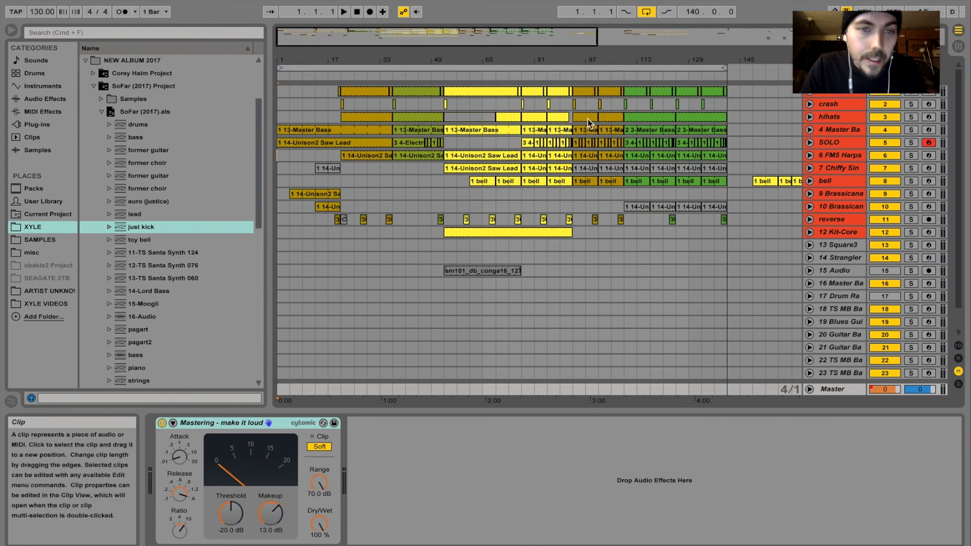
click(362, 96)
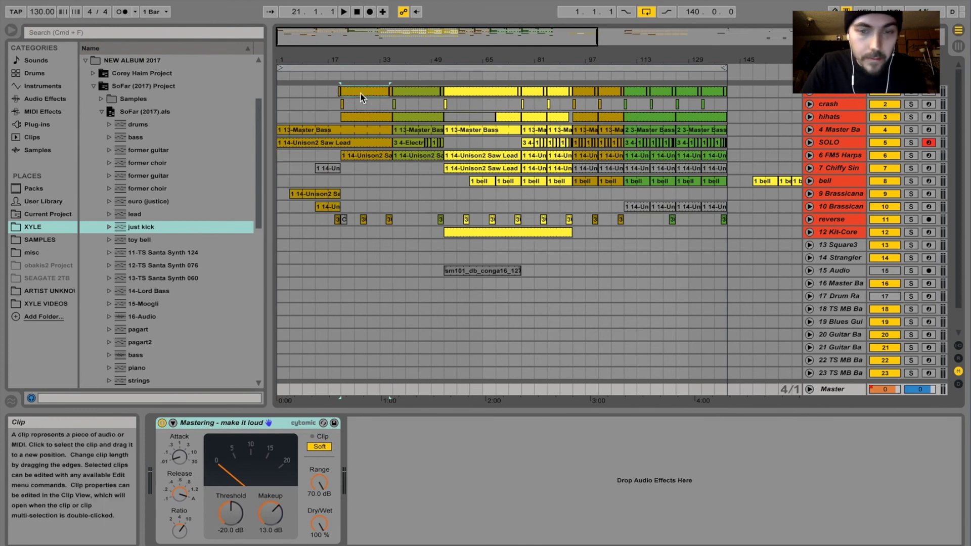
Play the song, solo and unfold the top drum track, and open its clip in Clip View
key(space)
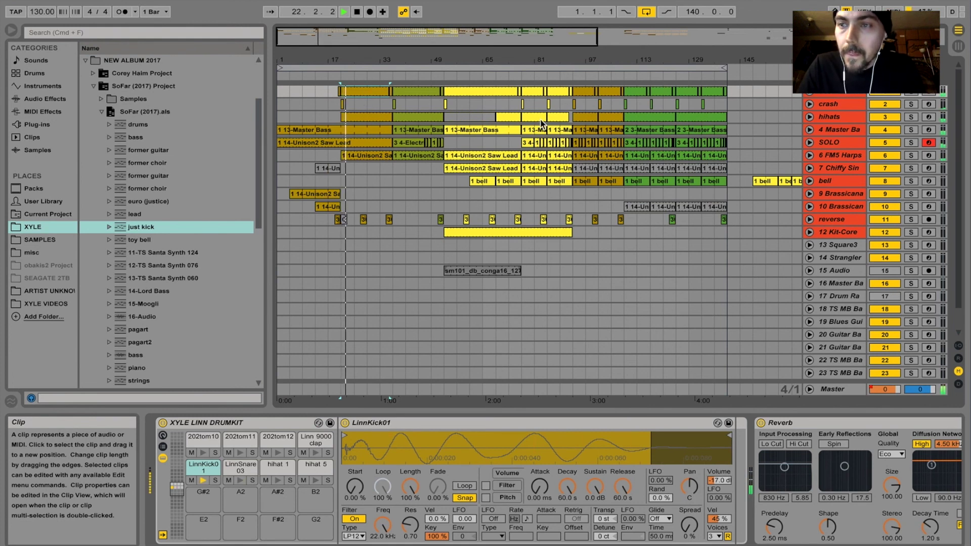
click(909, 94)
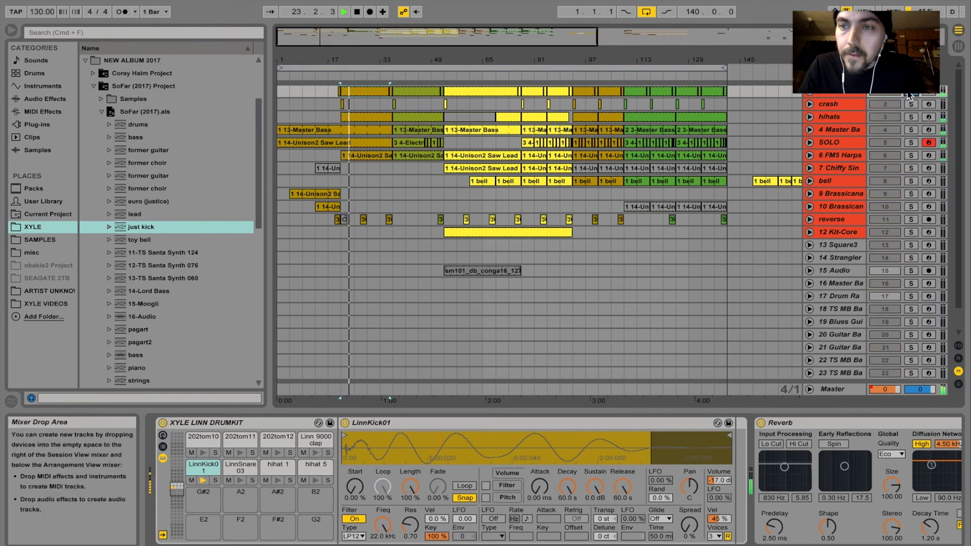
click(827, 95)
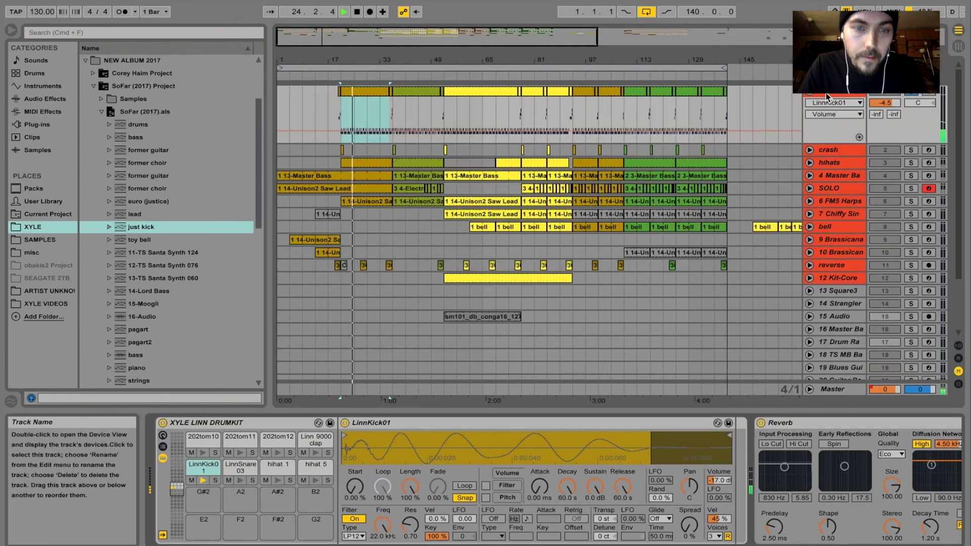
double_click(447, 161)
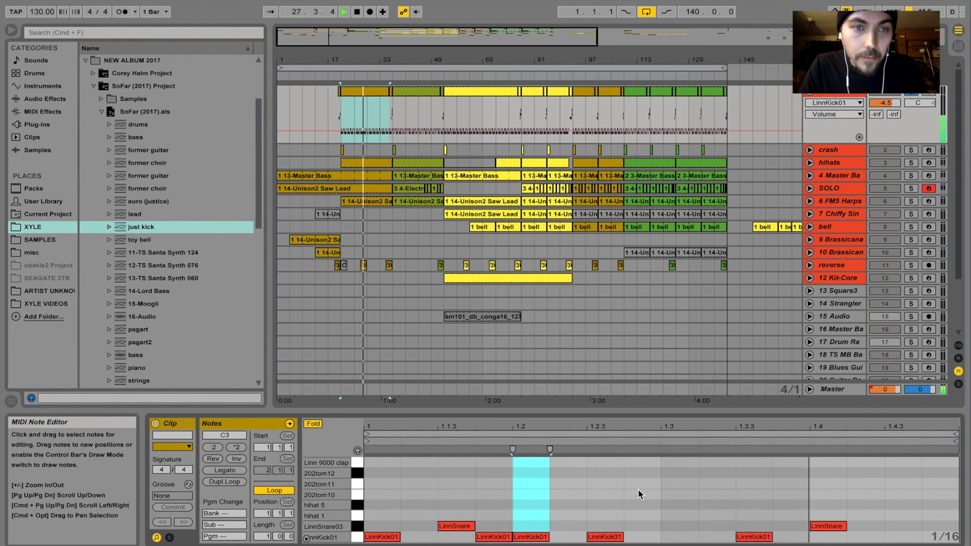
Replay from the drum clip start, review the bar 33 and 49 clips, then stop and fold the track
click(339, 96)
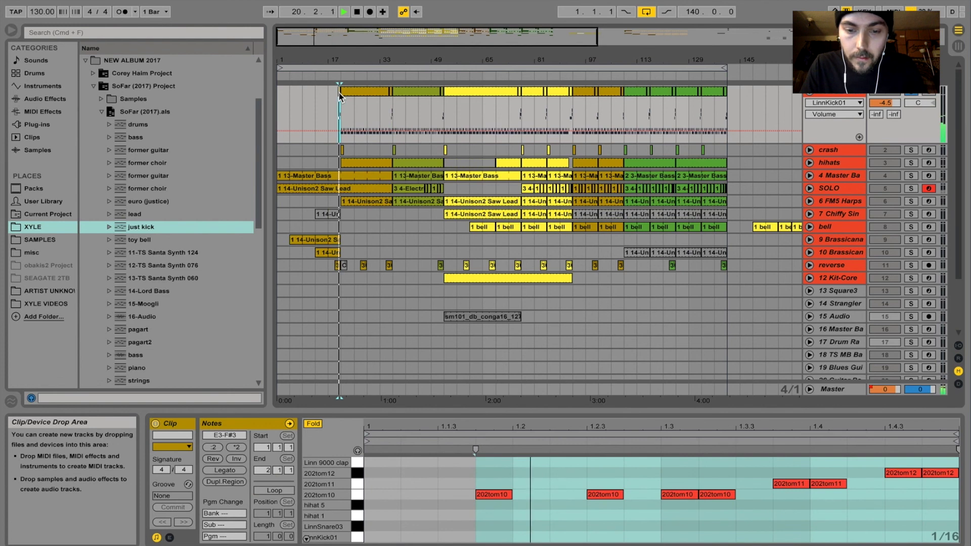
click(339, 96)
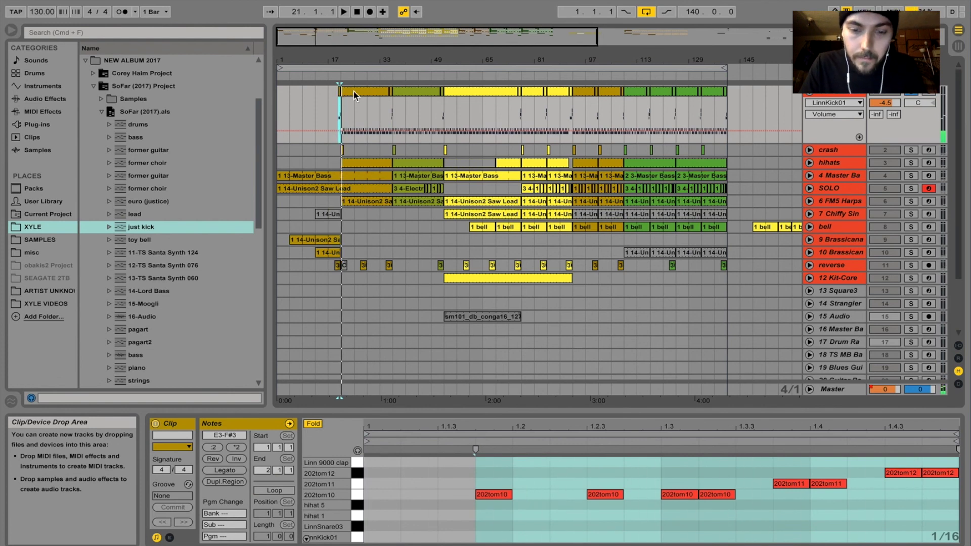
click(390, 93)
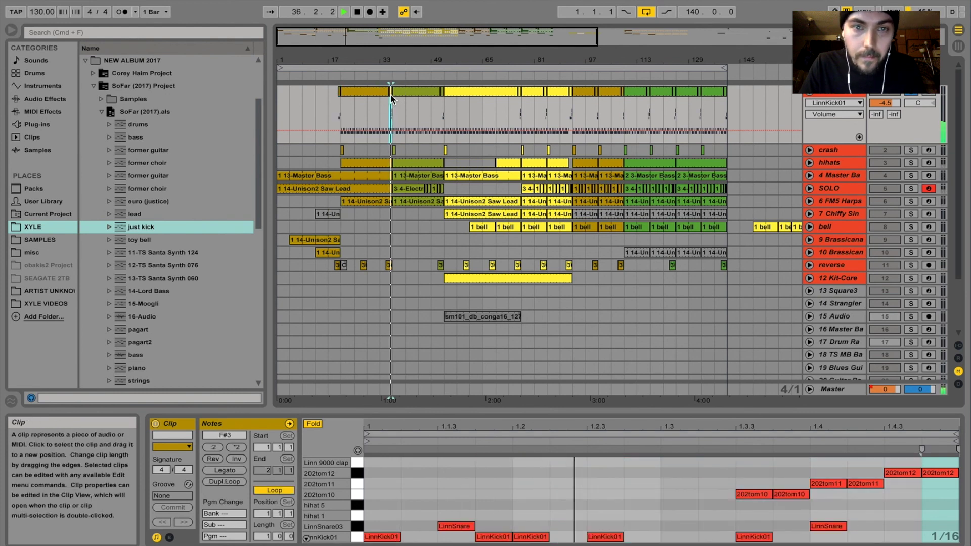
click(441, 96)
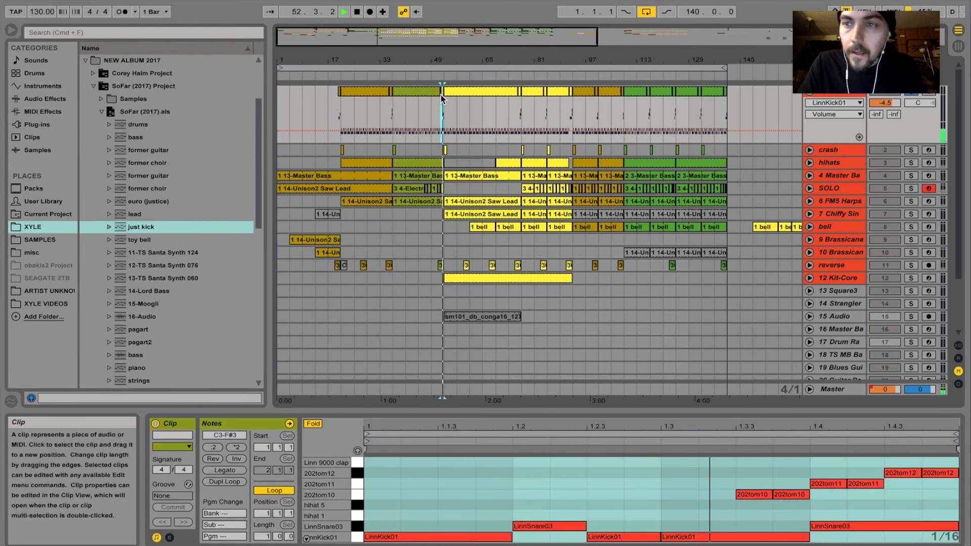
key(space)
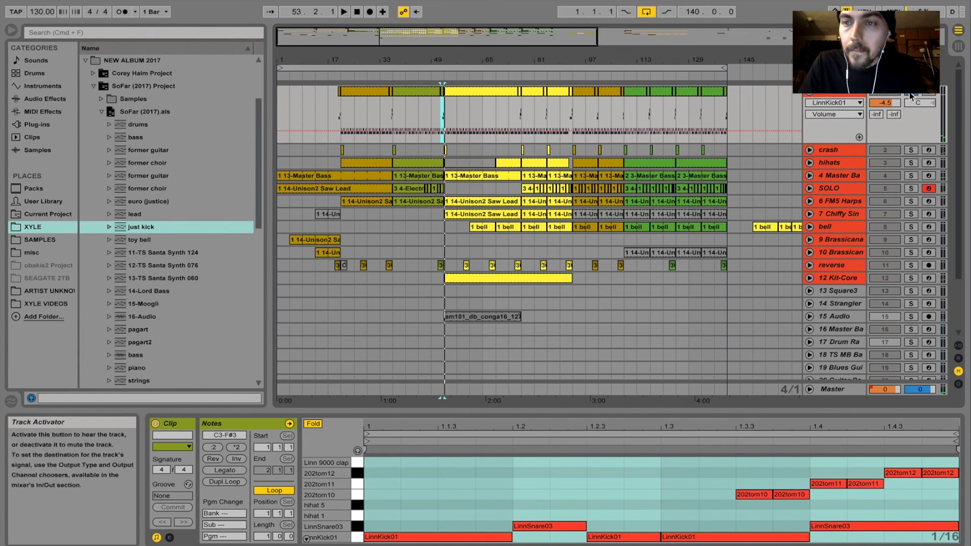
click(810, 93)
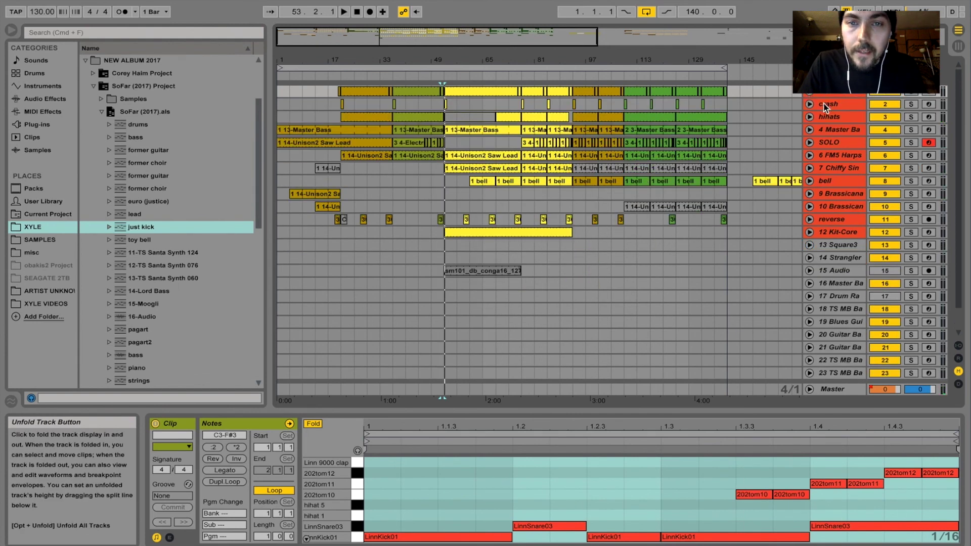
Audition the crash track soloed with its clip in the note editor, then unsolo and stop
click(826, 105)
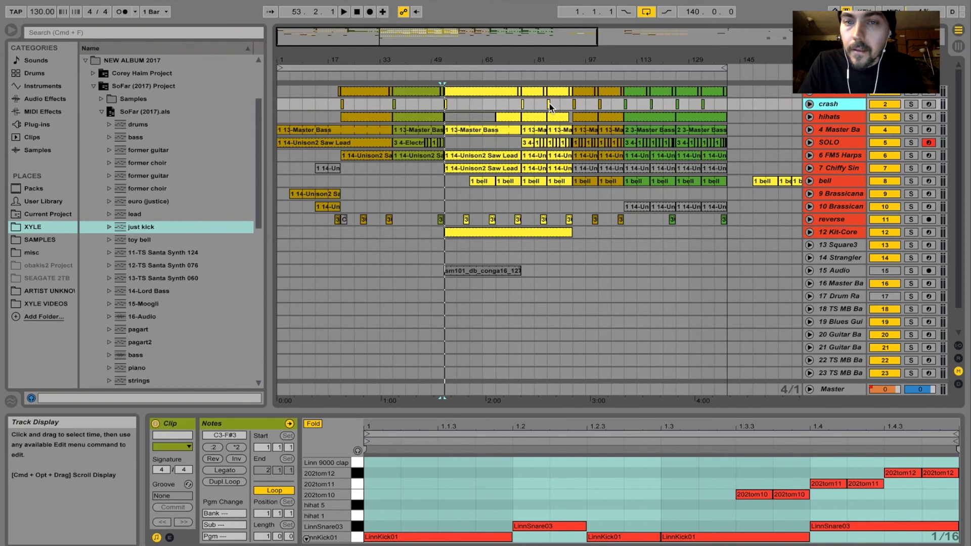
click(550, 103)
click(909, 107)
key(space)
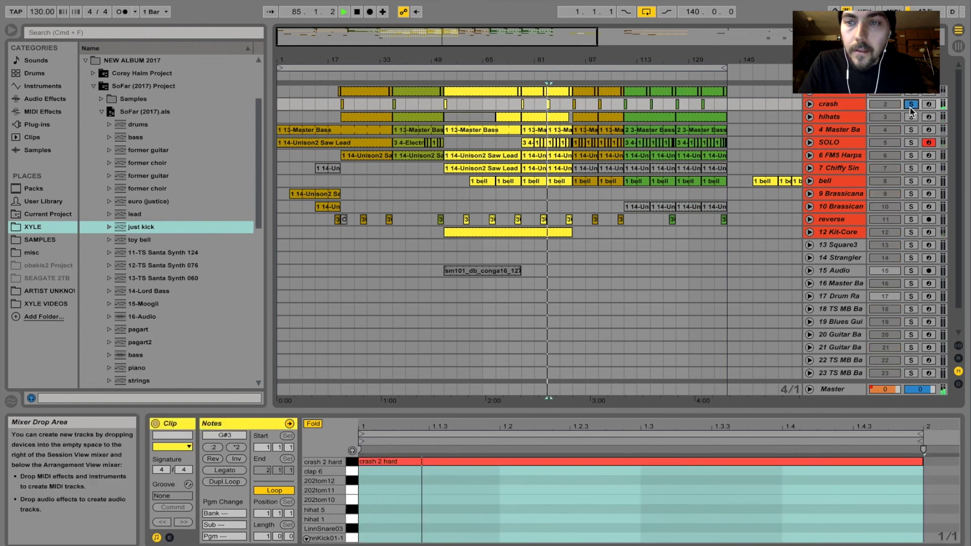
key(space)
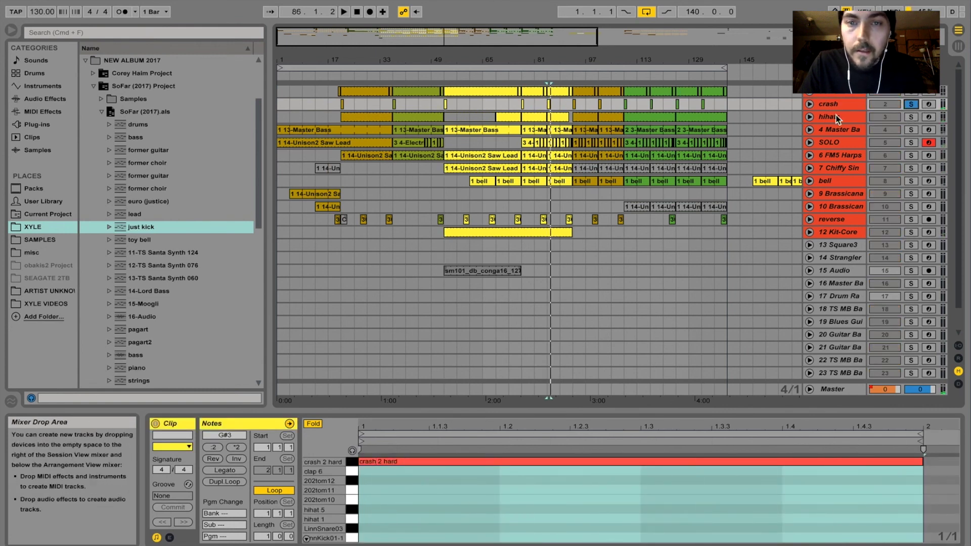
key(space)
click(911, 103)
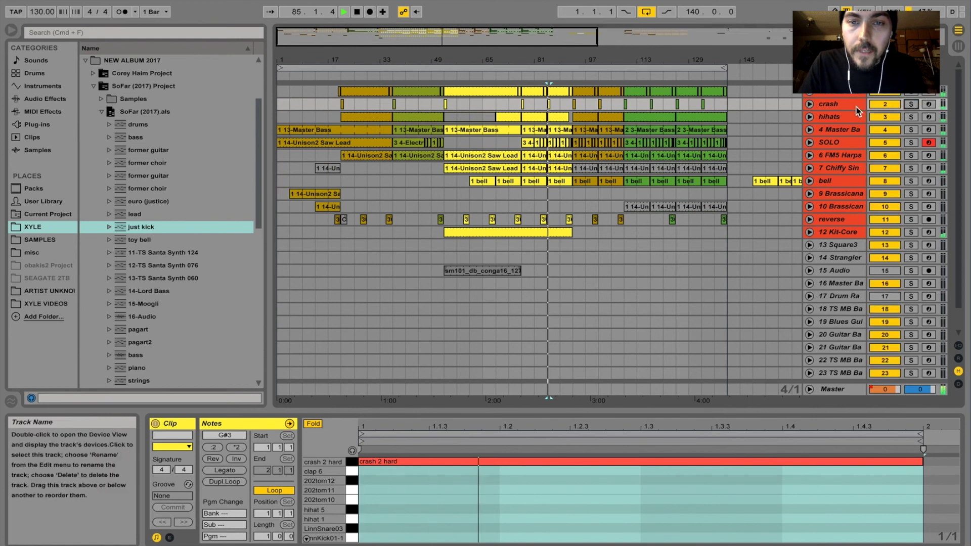
key(space)
Play back the hihats clip and view its notes
click(553, 117)
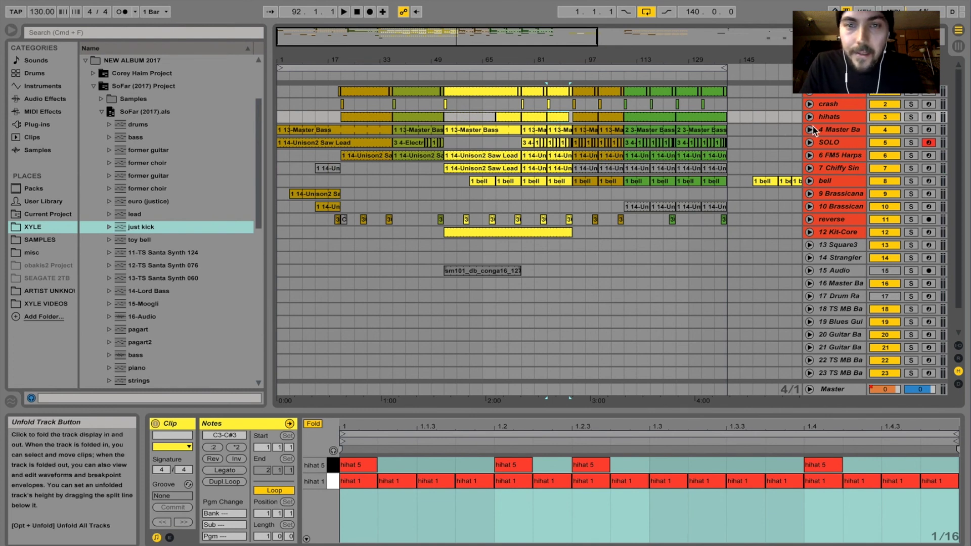
key(space)
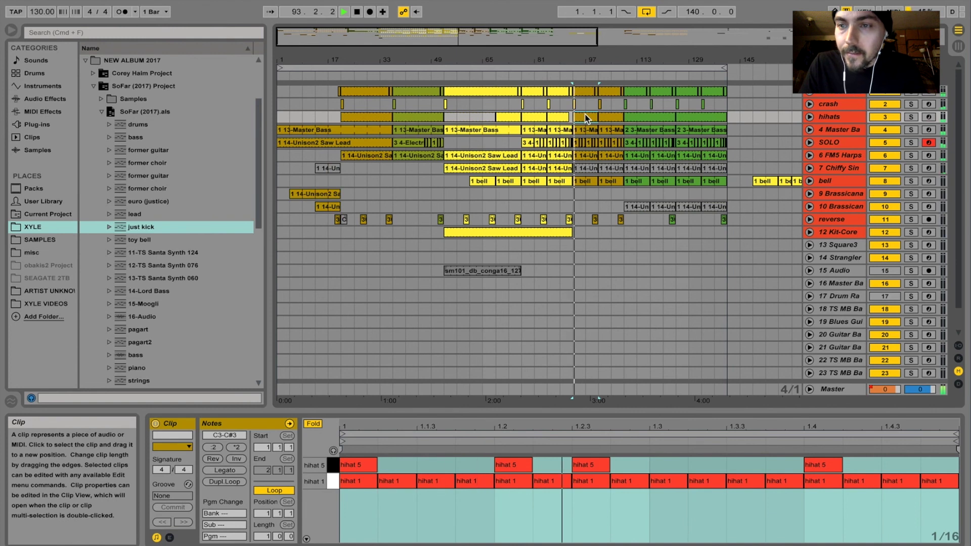
click(660, 118)
Solo the SOLO lead track and play it alone near bar 109
click(839, 143)
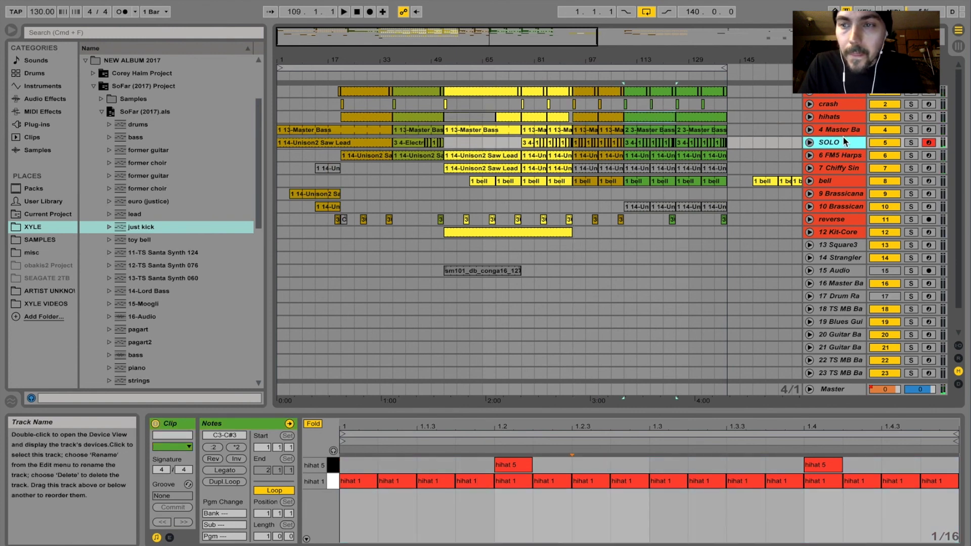
click(911, 143)
key(space)
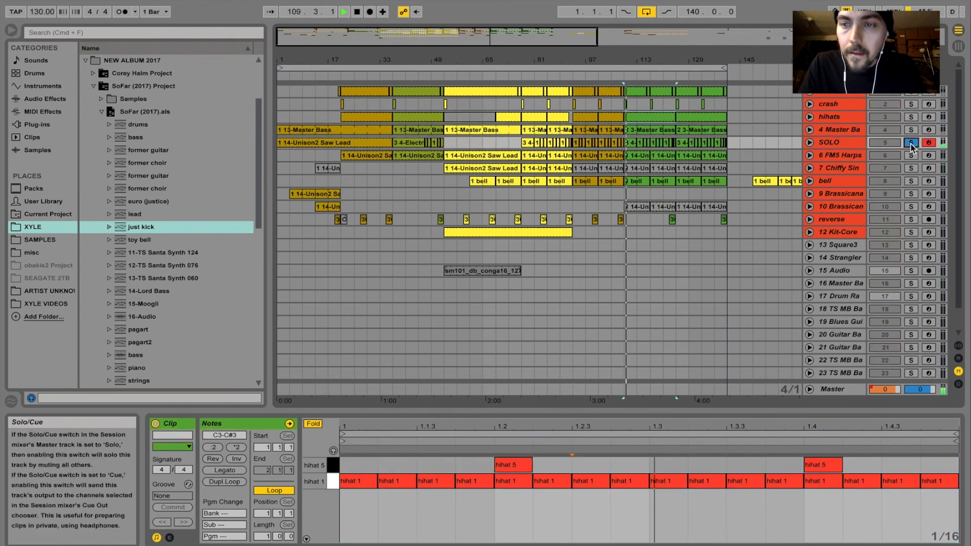
click(840, 142)
Unfold the SOLO track and inspect its lead clips around bars 112, 115 and 119 zoomed in
click(809, 143)
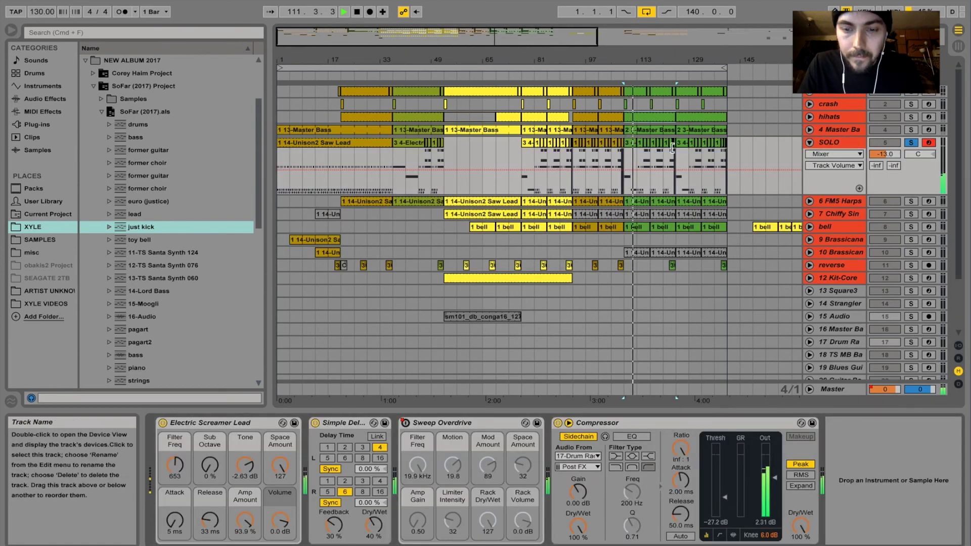
click(634, 147)
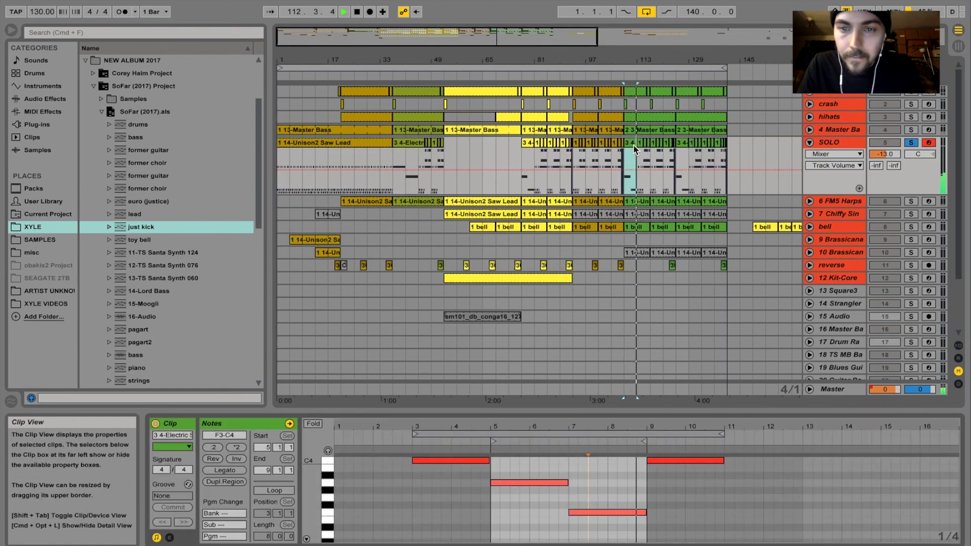
drag(365, 37, 499, 76)
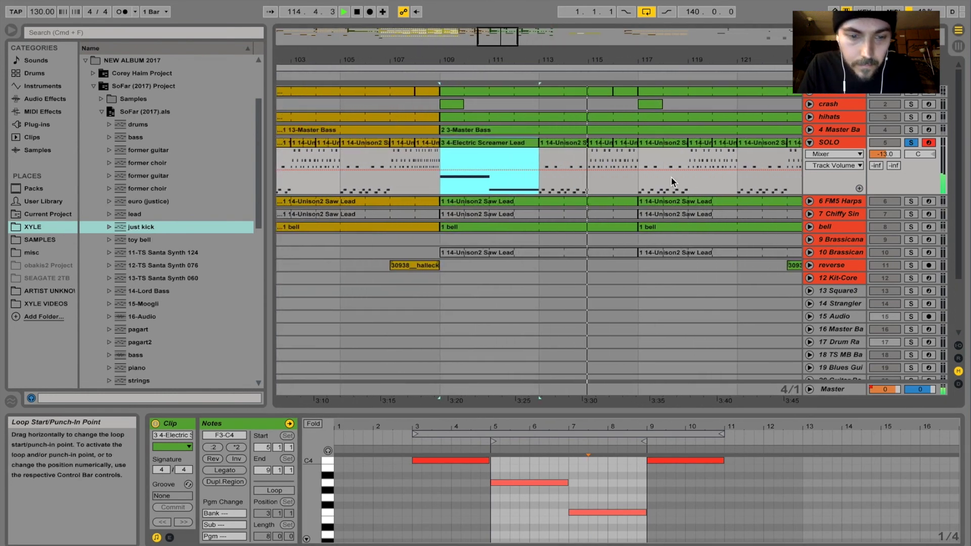
click(607, 143)
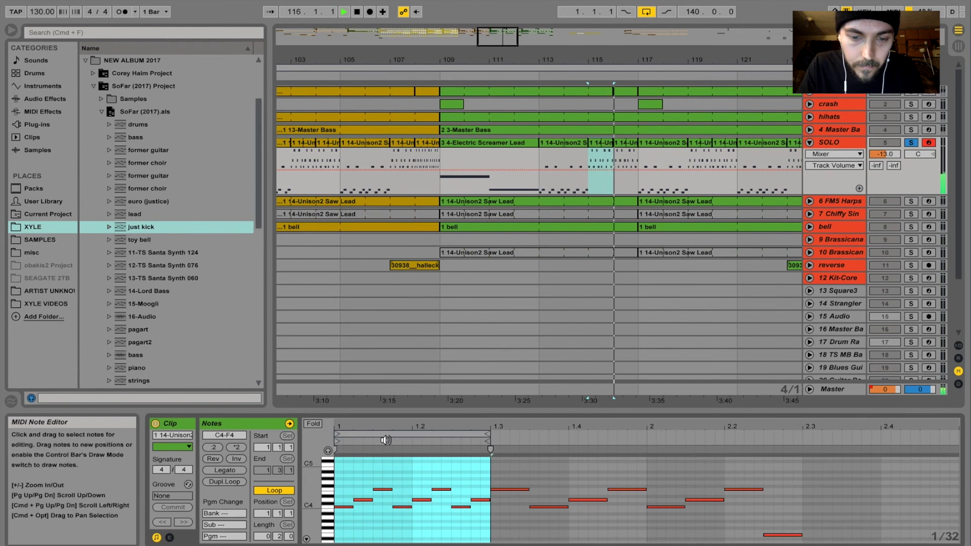
mouse_move(385, 427)
mouse_down()
mouse_move(385, 445)
mouse_move(379, 428)
mouse_up()
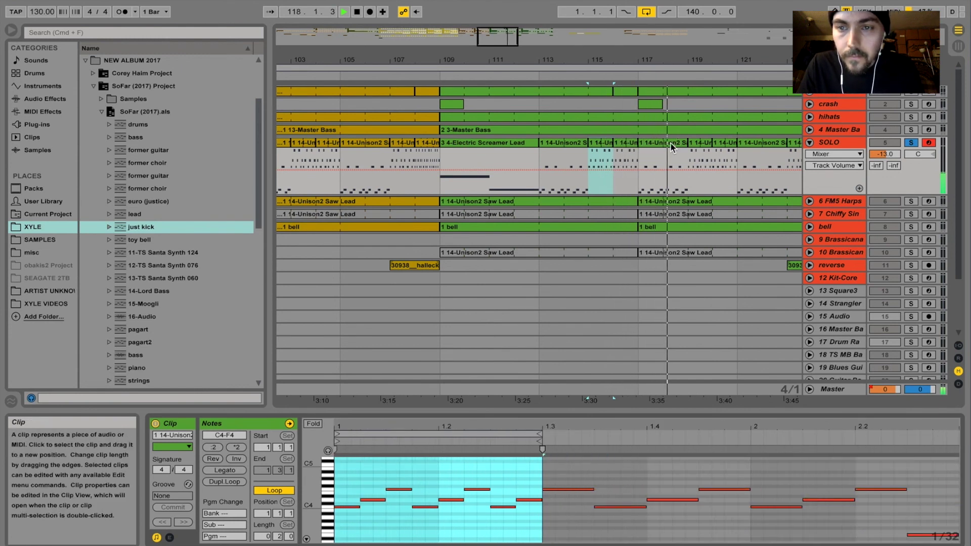
click(697, 144)
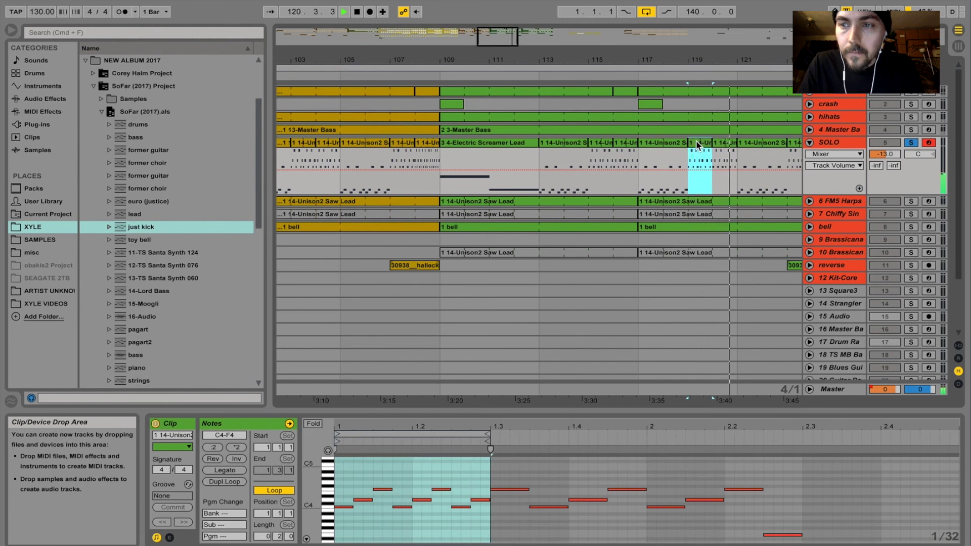
Unsolo the SOLO track, restart playback near bar 119, and zoom back out to the full arrangement
click(911, 143)
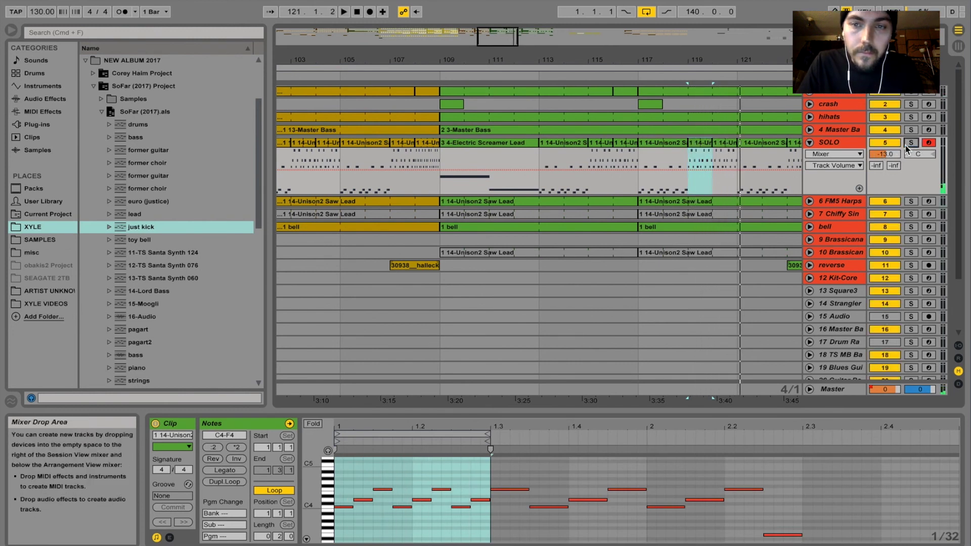
key(space)
drag(498, 31, 421, 38)
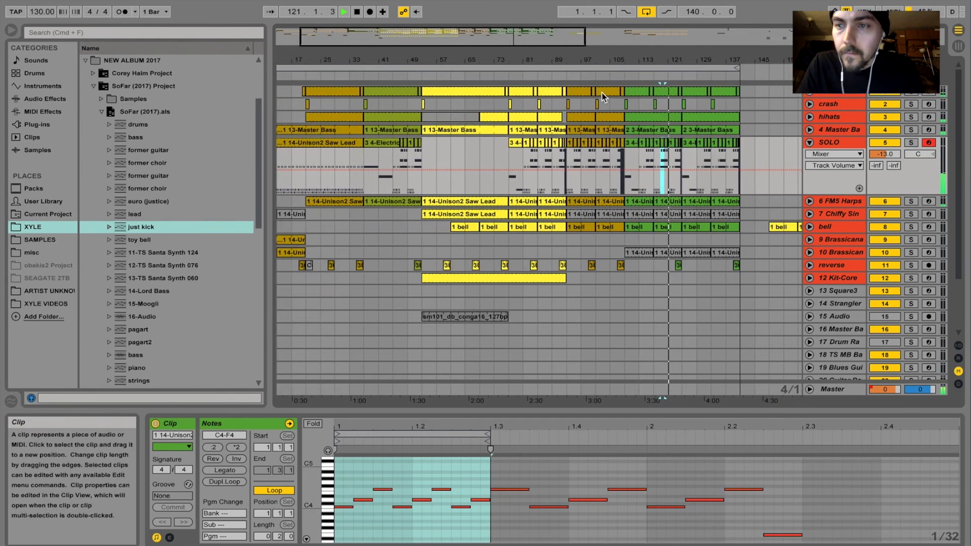
Solo Master Bass, view its 2 3-Master Bass clip notes, then unsolo it
click(911, 130)
click(838, 131)
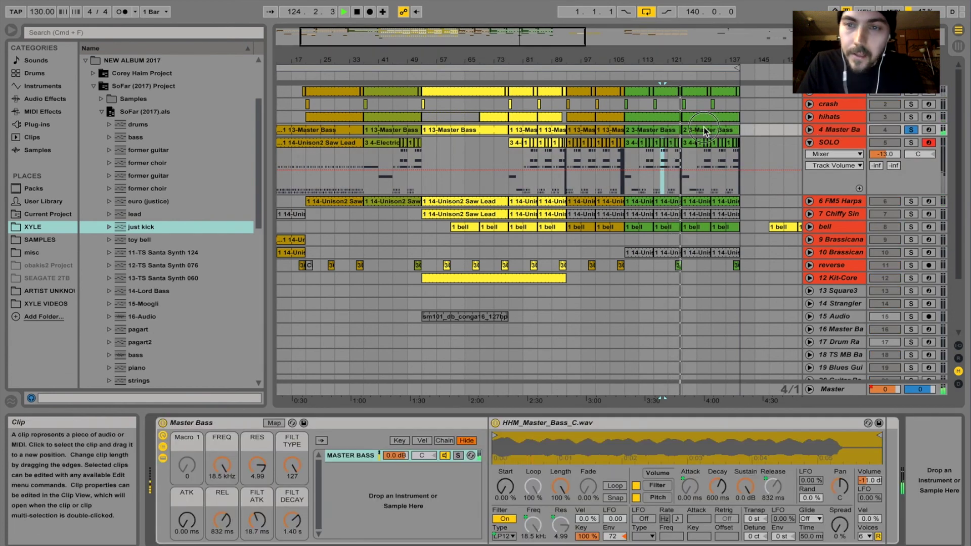
click(706, 130)
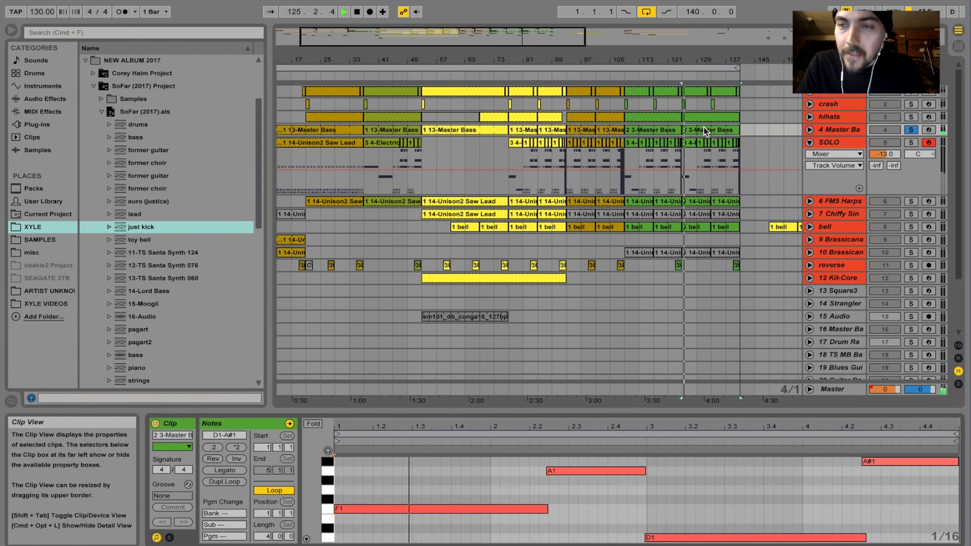
click(912, 130)
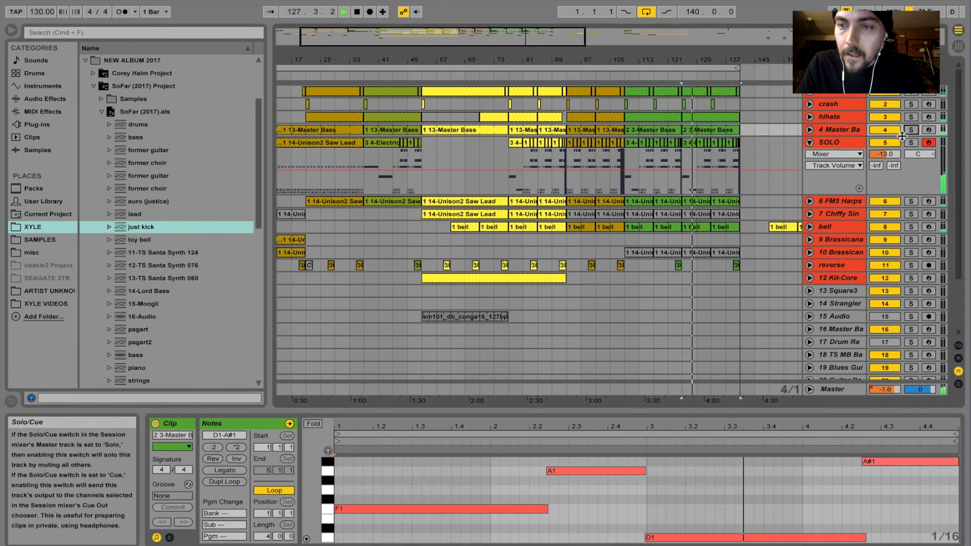
Solo FM5 Harps, fold the SOLO track, then solo track 7 and open its clip at bar 77
click(912, 201)
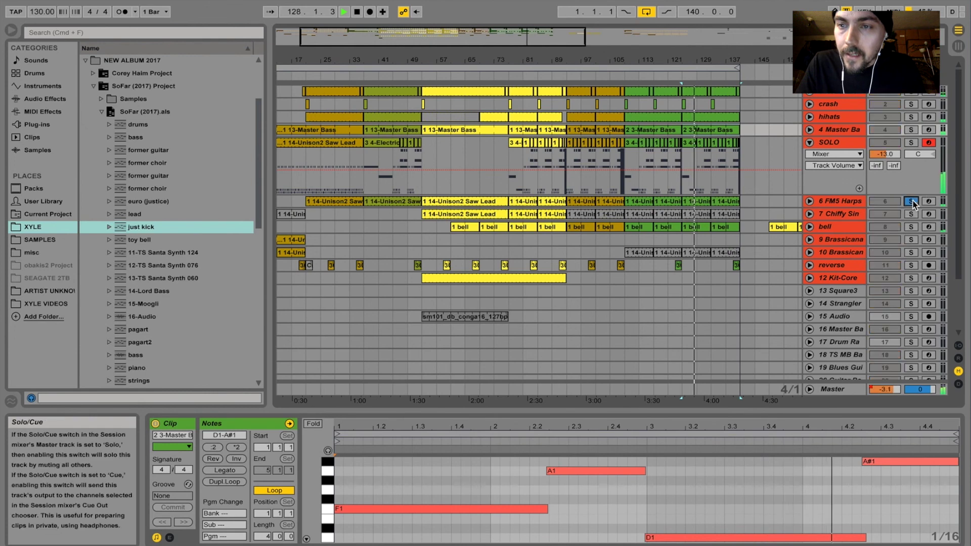
click(809, 143)
click(850, 156)
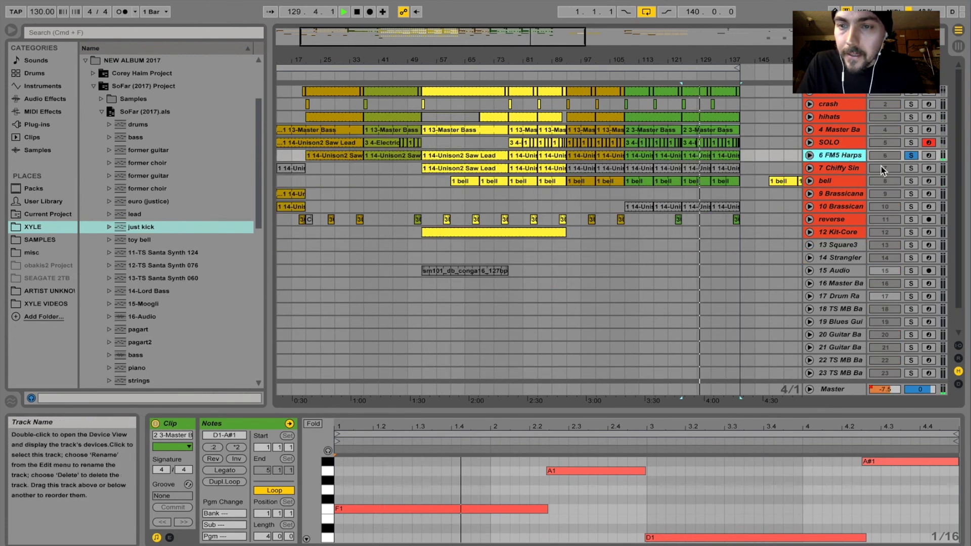
click(852, 171)
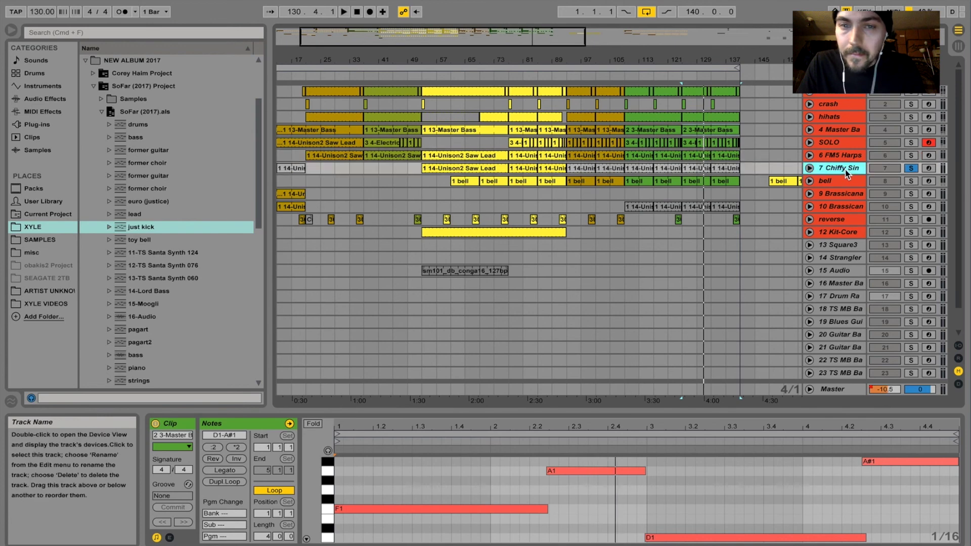
click(520, 172)
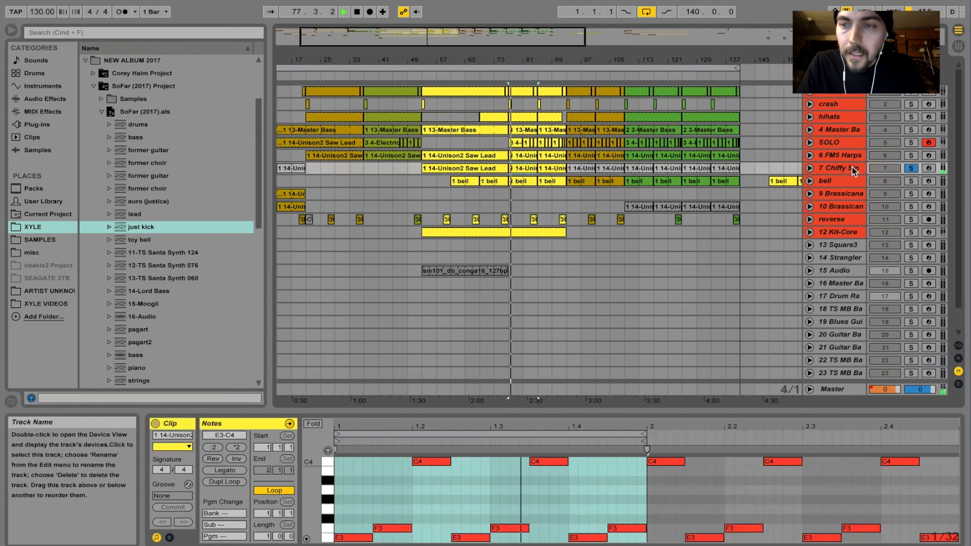
Unfold track 7 Chiffy Sin, focus its clip notes in the piano roll, and fold it back
click(810, 168)
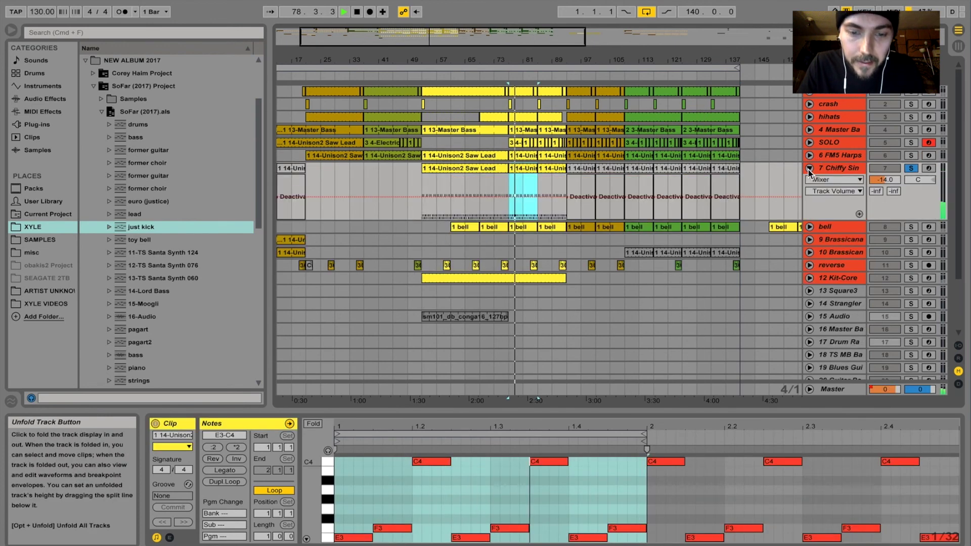
double_click(522, 170)
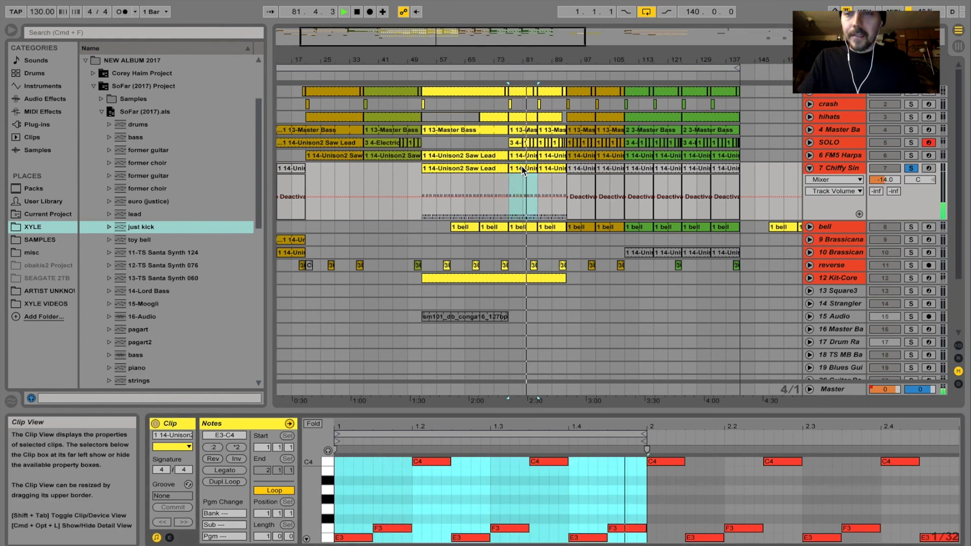
click(809, 168)
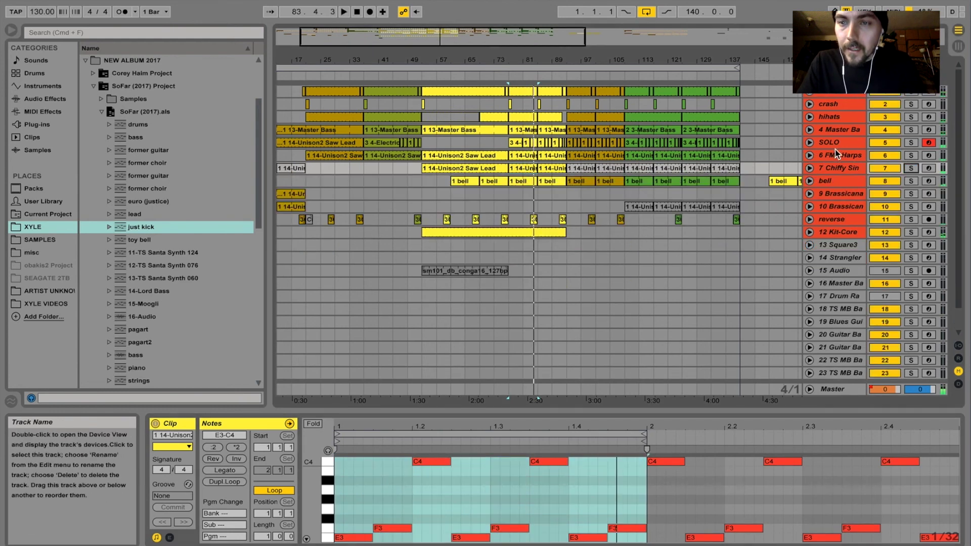
Select and unfold the SOLO track, stepping through its clips to the 3 4-Electric clip near bar 41
click(837, 143)
click(809, 142)
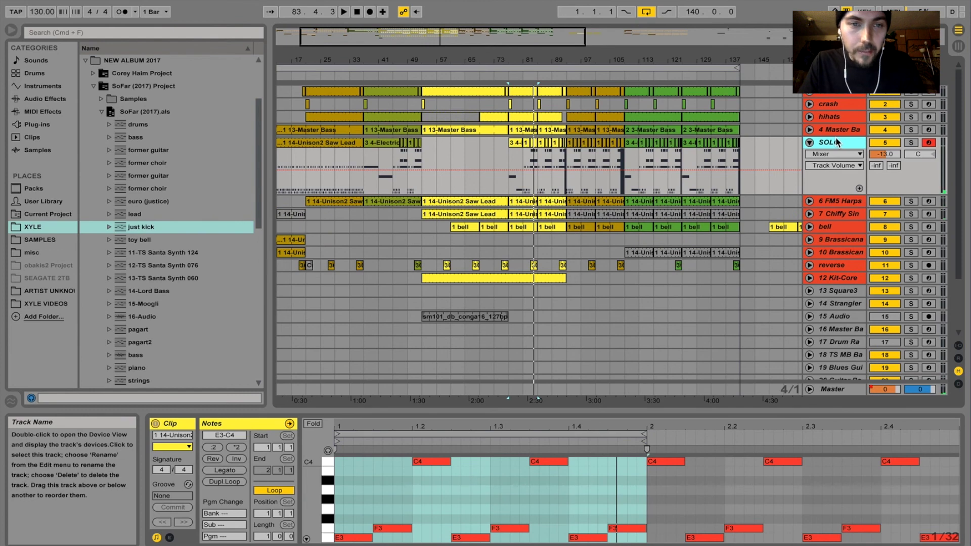
click(515, 146)
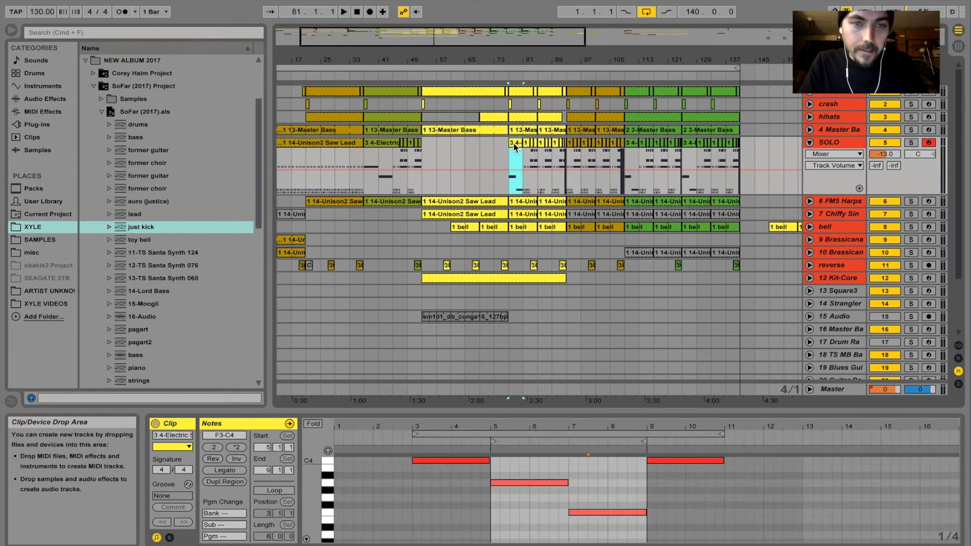
click(348, 144)
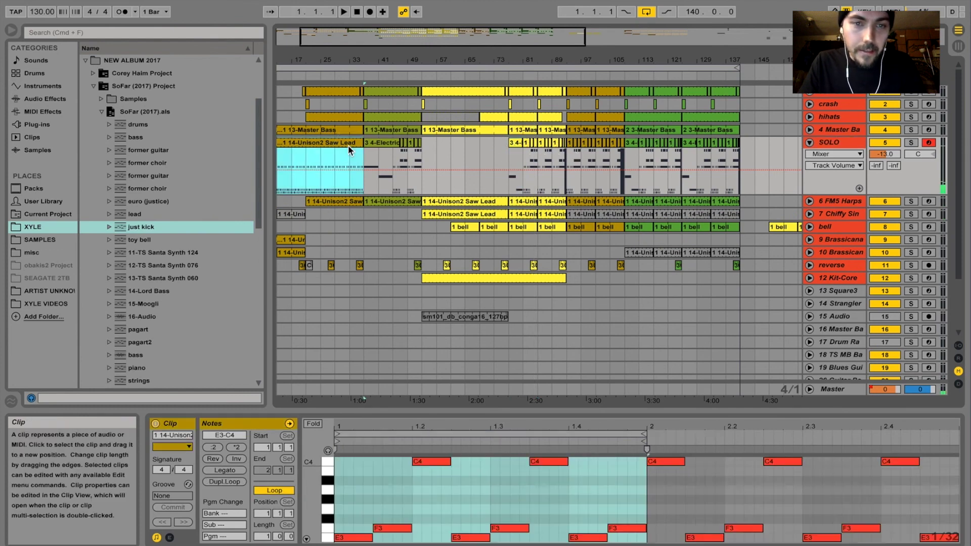
click(402, 147)
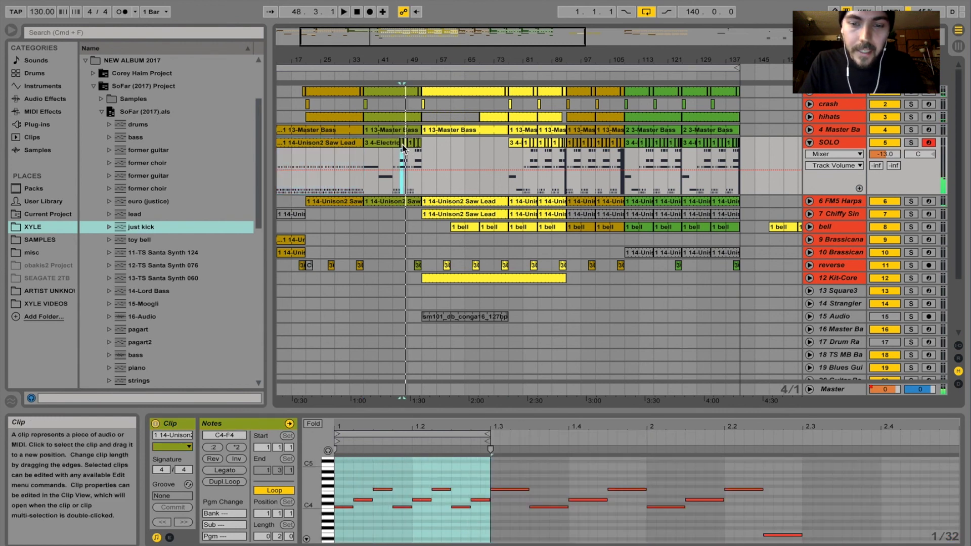
click(392, 145)
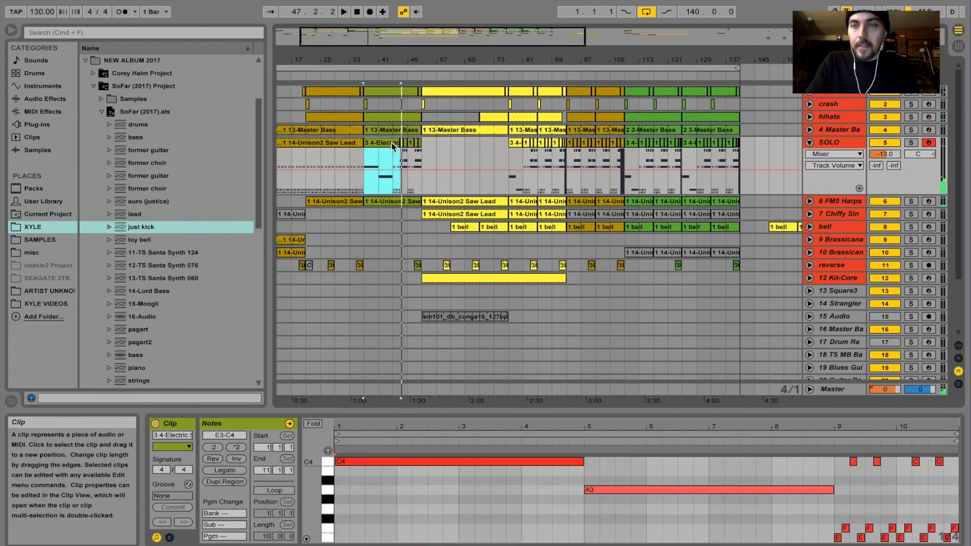